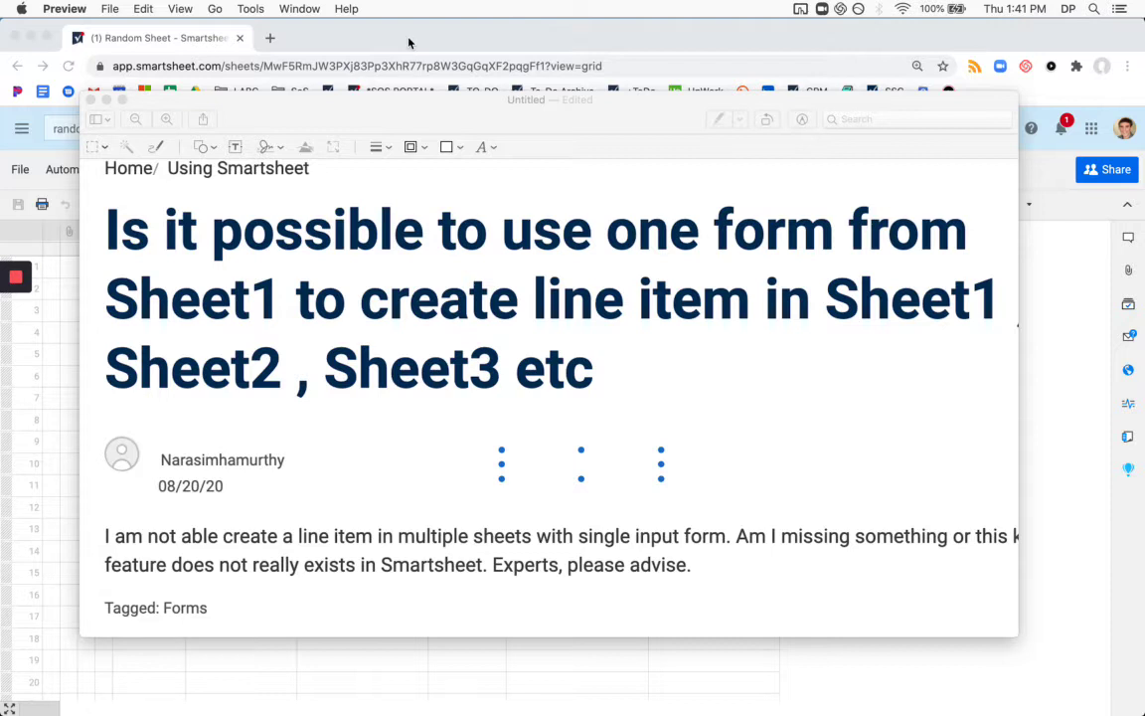
Bring the Chrome window with the empty Random Sheet grid in front of Preview.
left_click(407, 42)
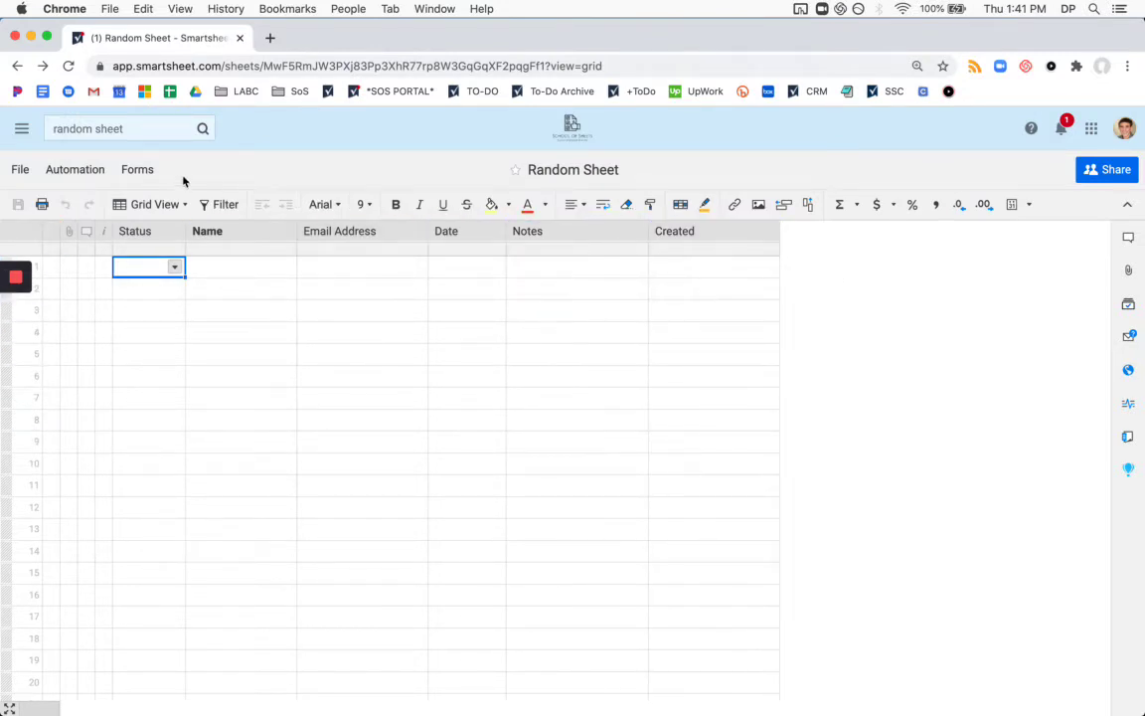
Open the live Customer Quote Form from the sheet's Manage Forms list.
left_click(146, 173)
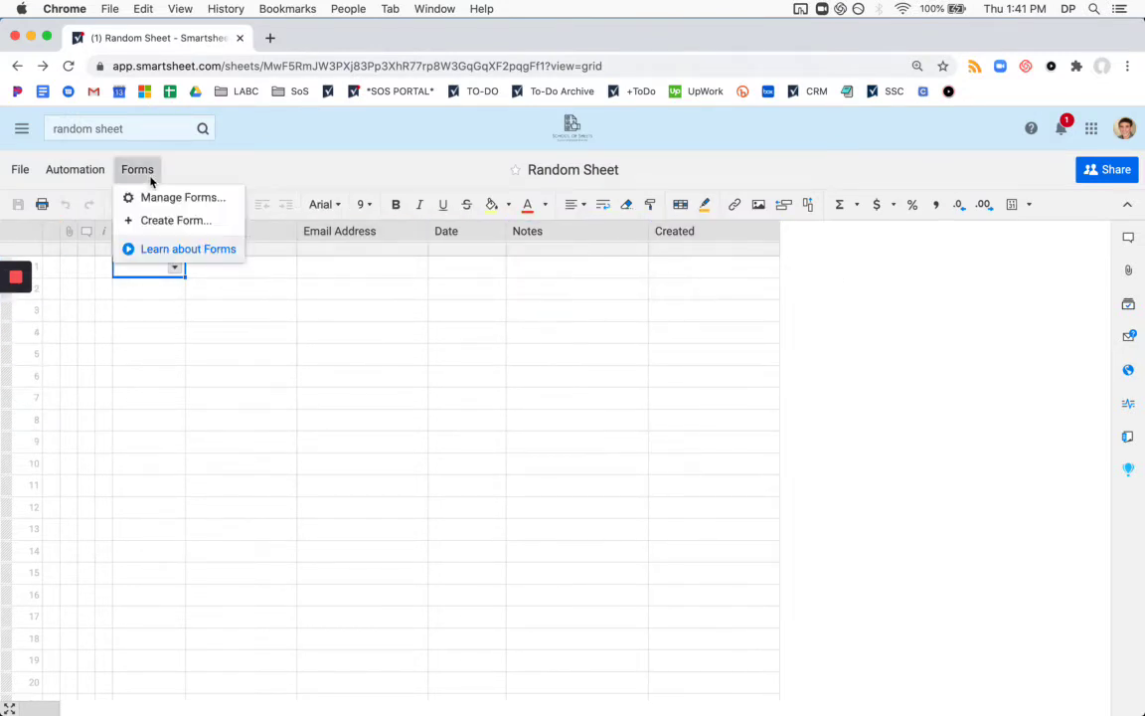
left_click(208, 201)
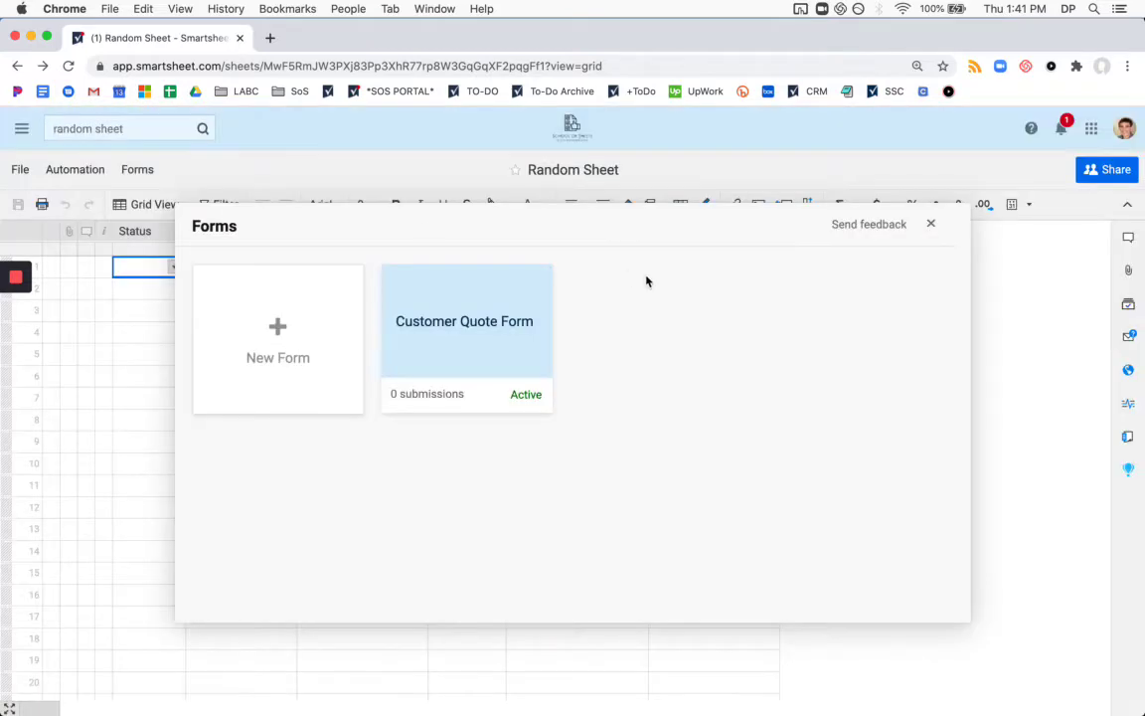
left_click(468, 323)
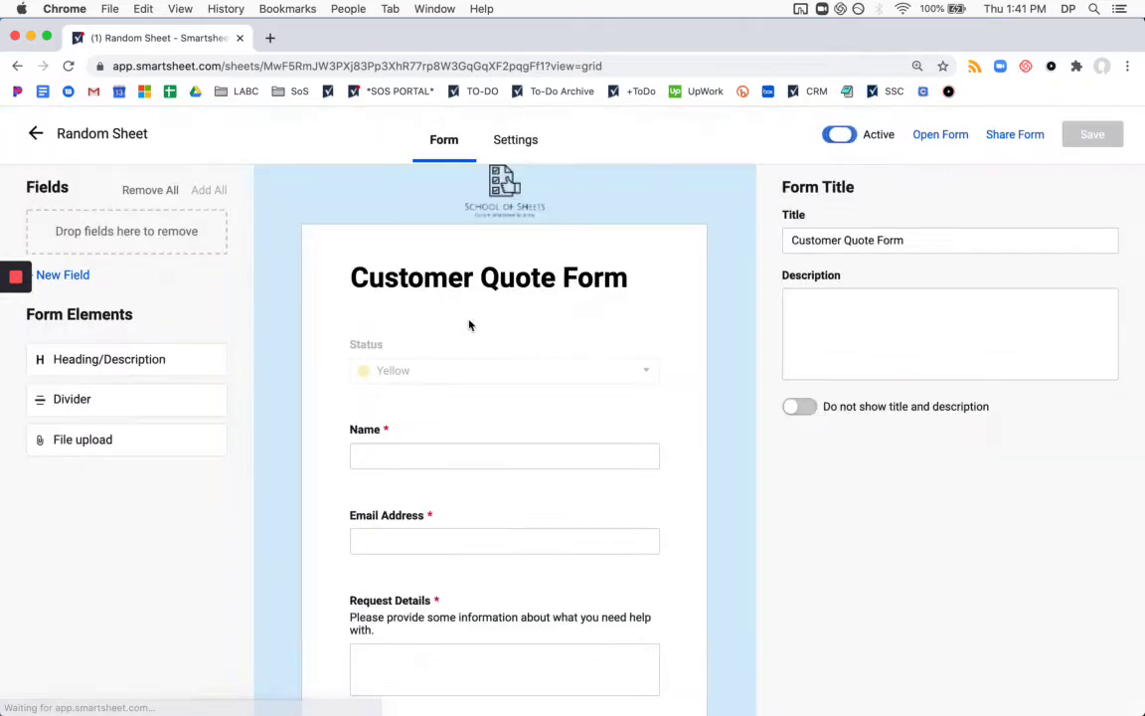
left_click(940, 137)
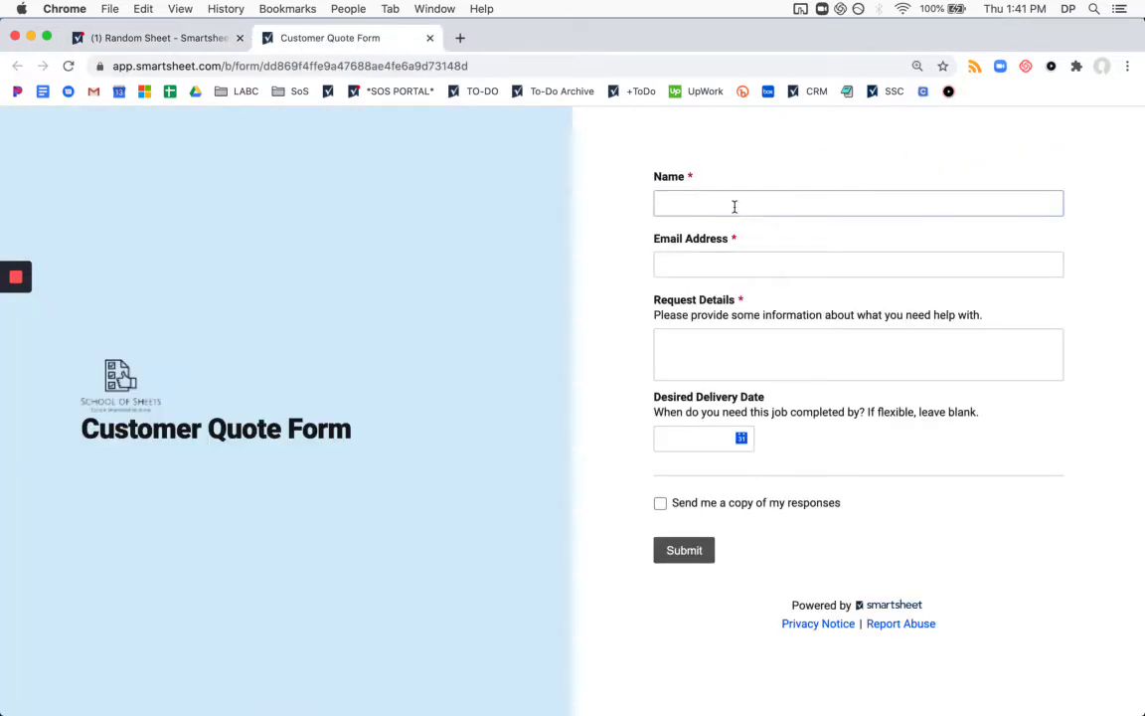
Fill in the submitter's name, e-mail address and request details 'Here is some info.'.
left_click(735, 206)
type("Dan")
left_click(731, 252)
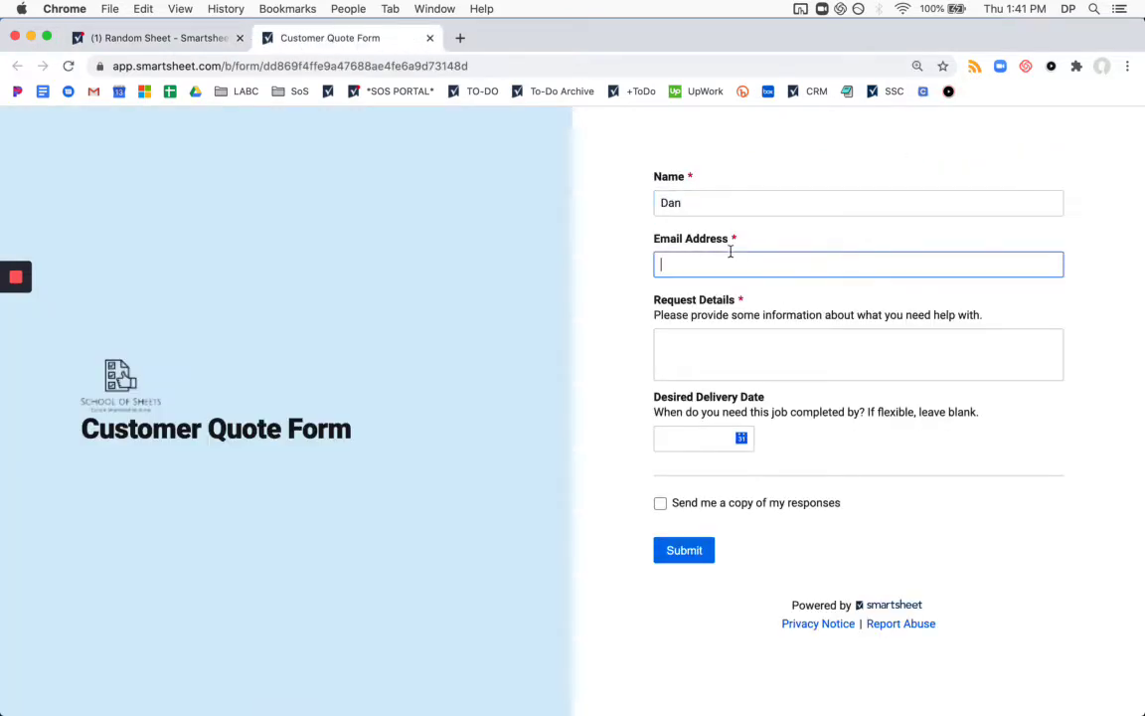
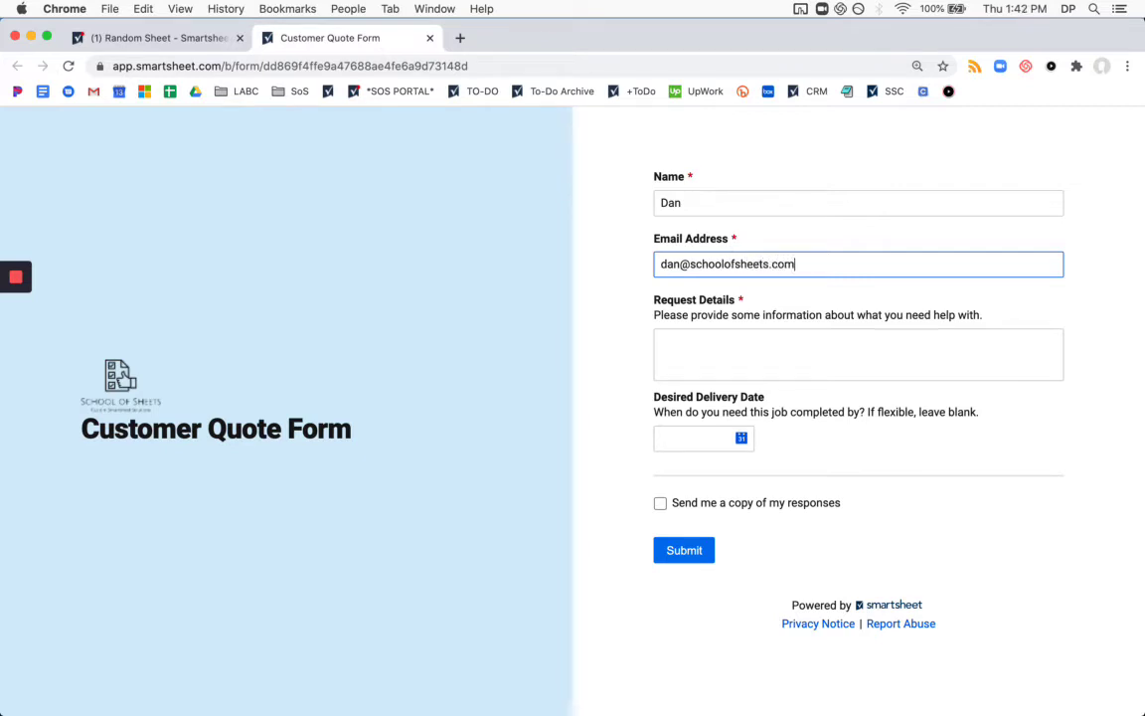
left_click(774, 348)
type("Hllo")
key("BackSpace")
key("BackSpace")
key("BackSpace")
type("e")
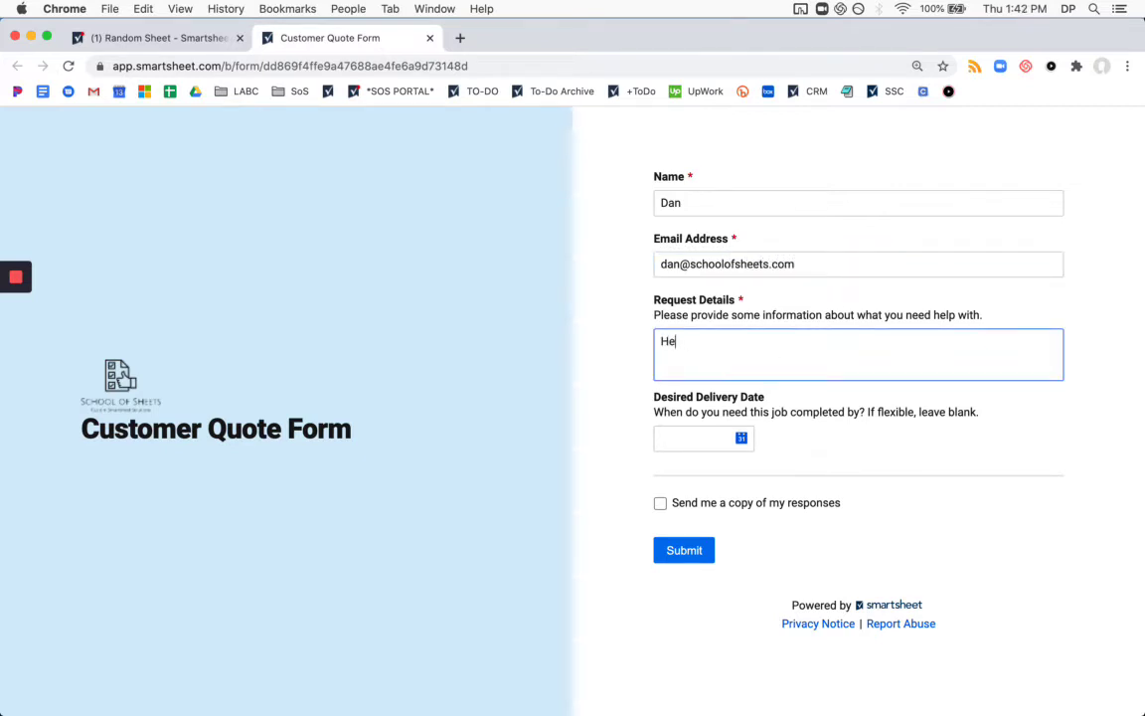
type("re si some")
key("BackSpace")
key("BackSpace")
key("BackSpace")
key("BackSpace")
key("BackSpace")
key("BackSpace")
key("BackSpace")
key("BackSpace")
type("is some info.")
Pick 22 August 2020 as the delivery date and submit the form.
left_click(741, 437)
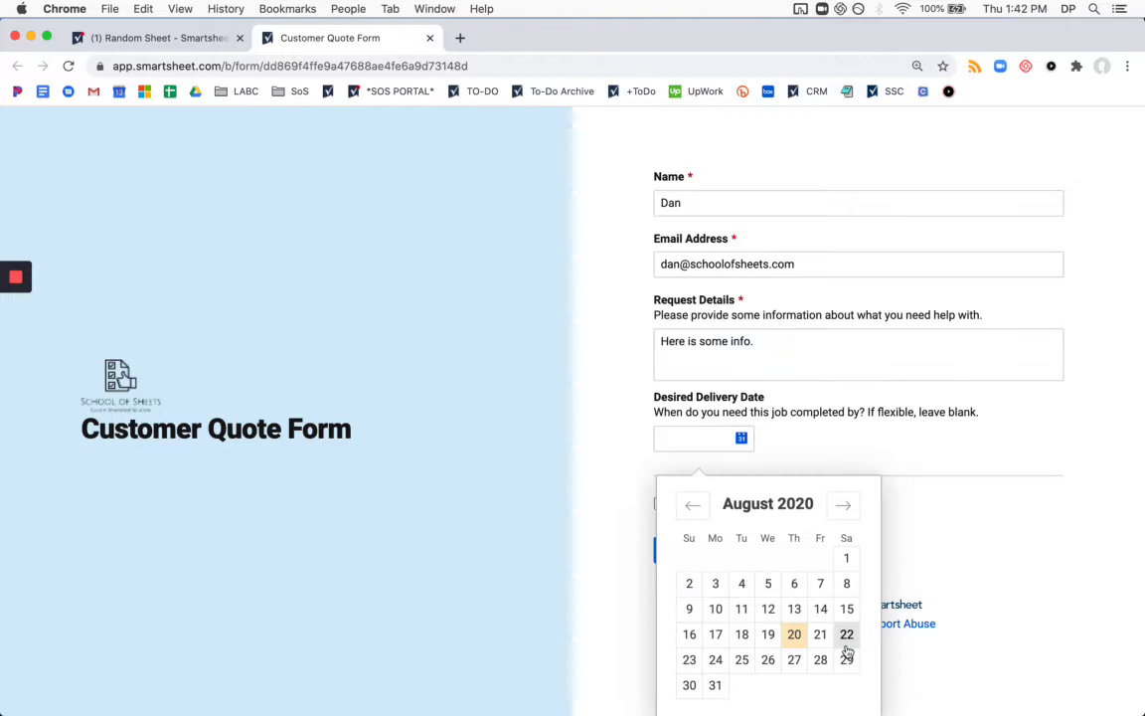
left_click(846, 641)
left_click(677, 555)
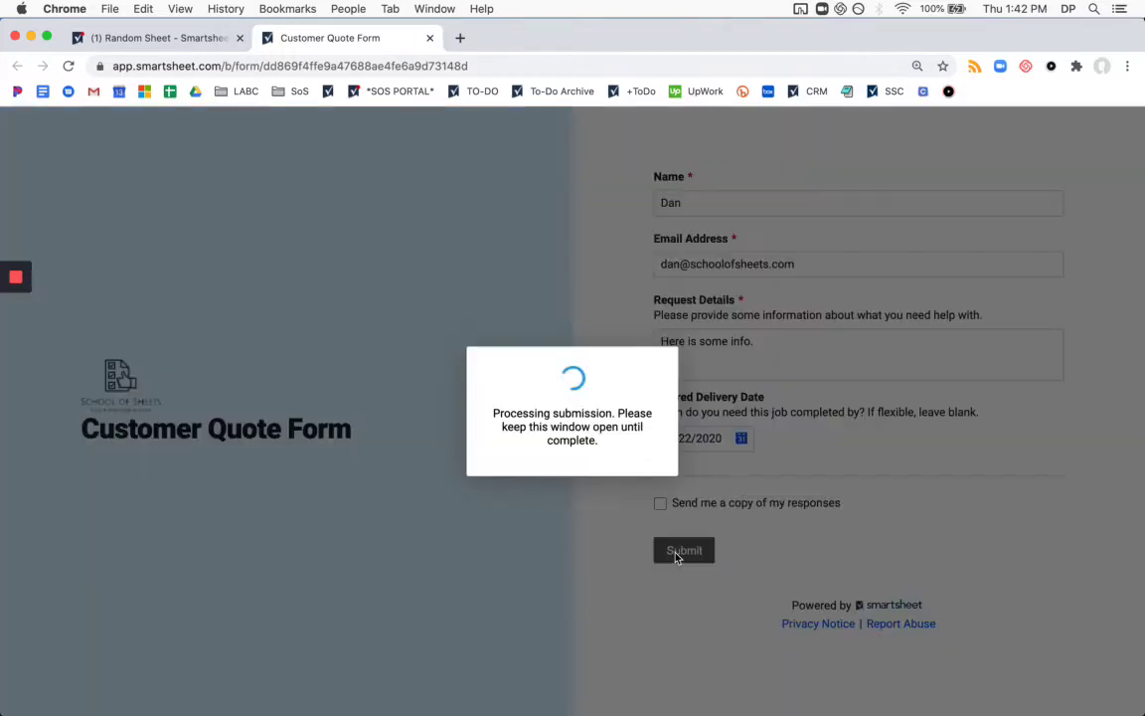
Close the form and forms panel, then refresh Random Sheet to show the submission in row 1.
left_click(433, 39)
left_click(45, 133)
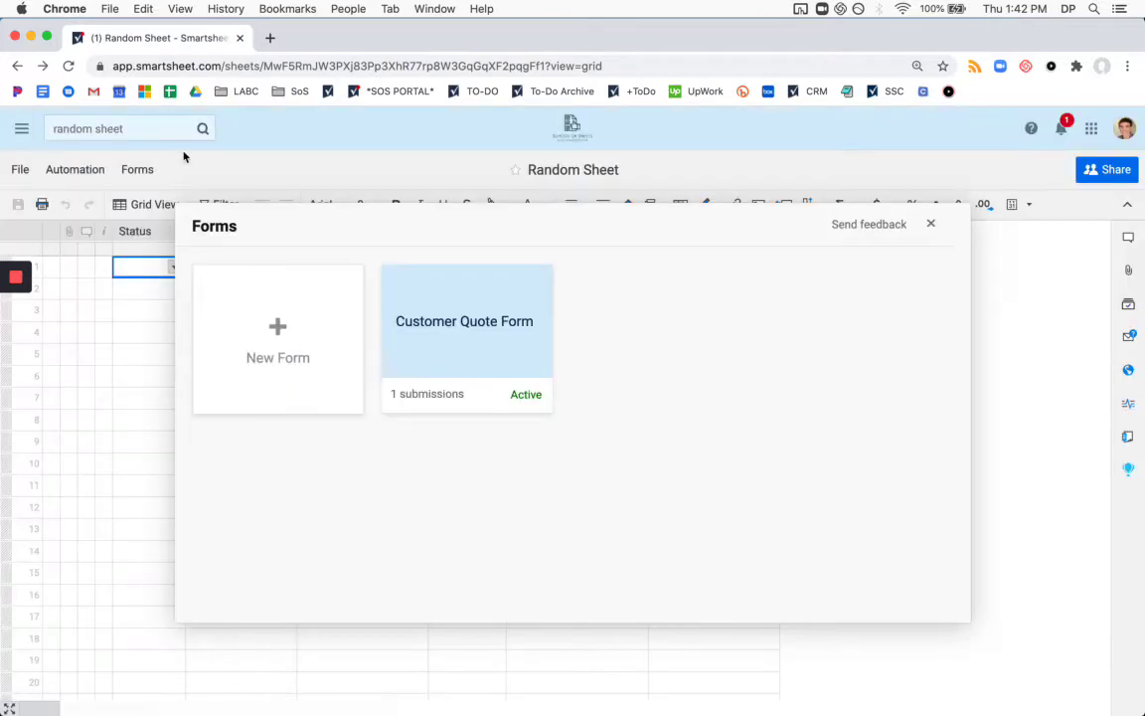
left_click(930, 223)
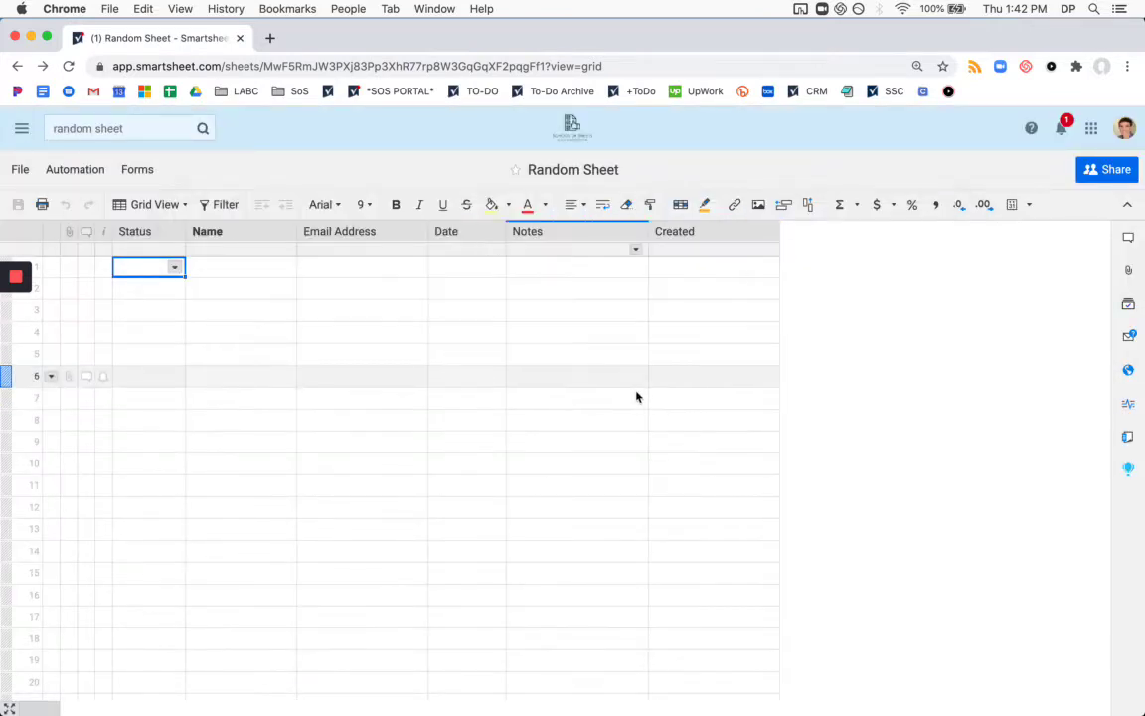
left_click(714, 126)
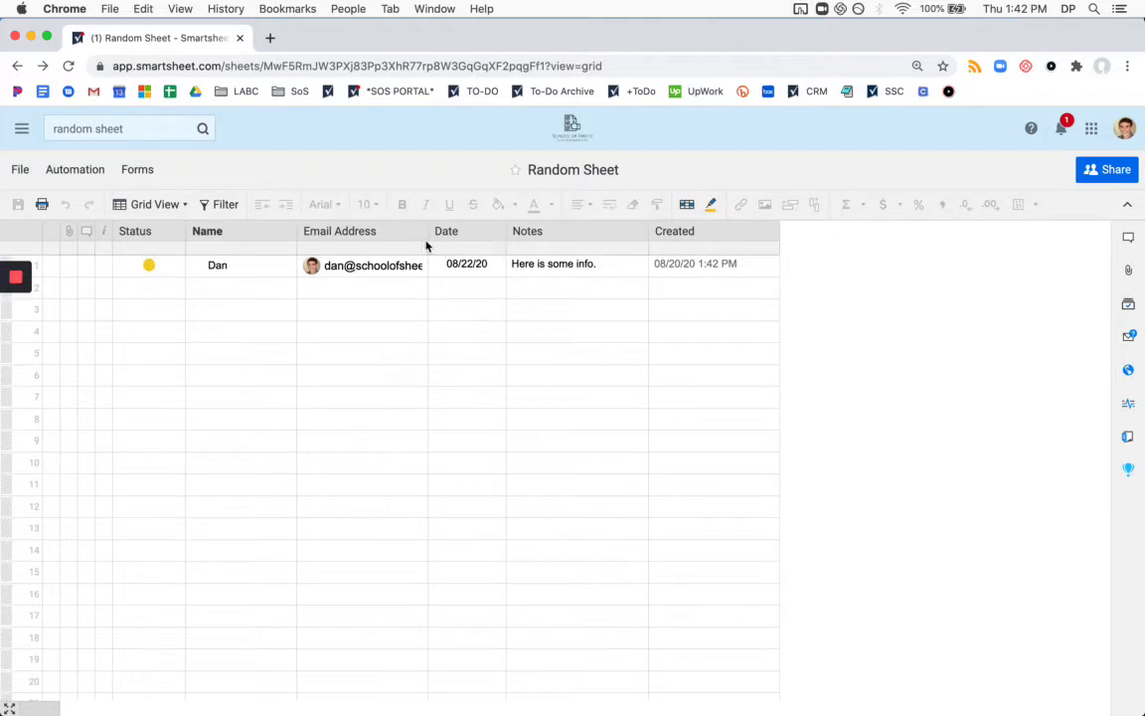
Widen the Email Address column to fit the address and save the sheet.
left_click_drag(425, 231, 487, 234)
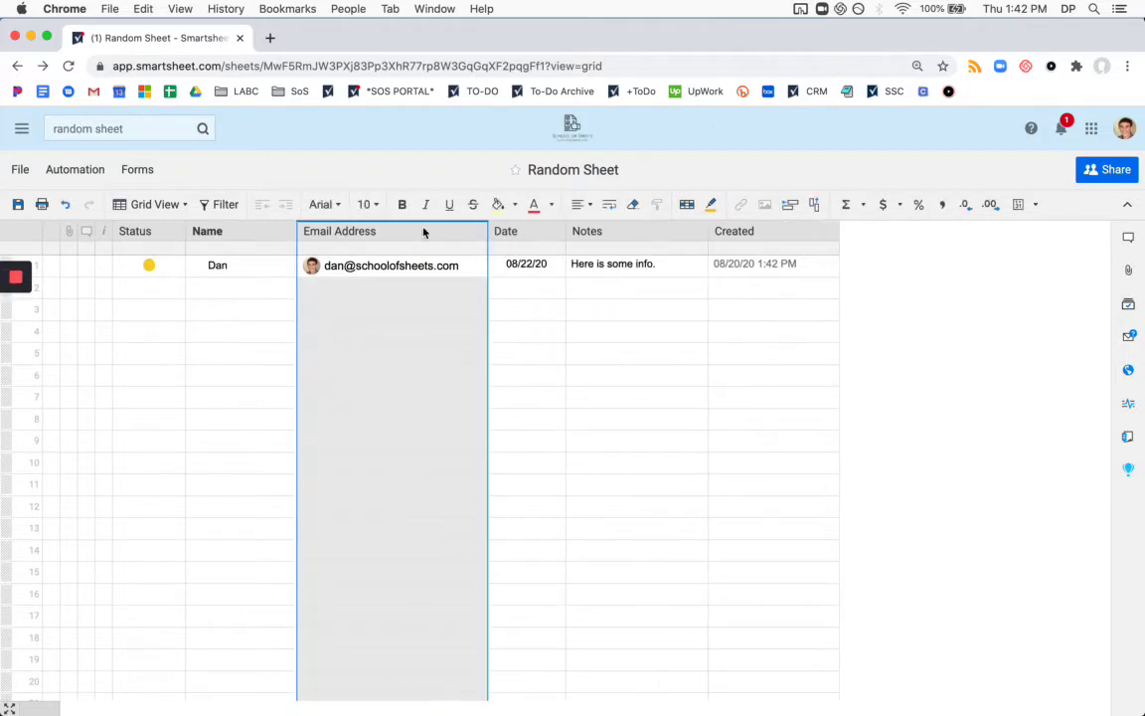
left_click(16, 203)
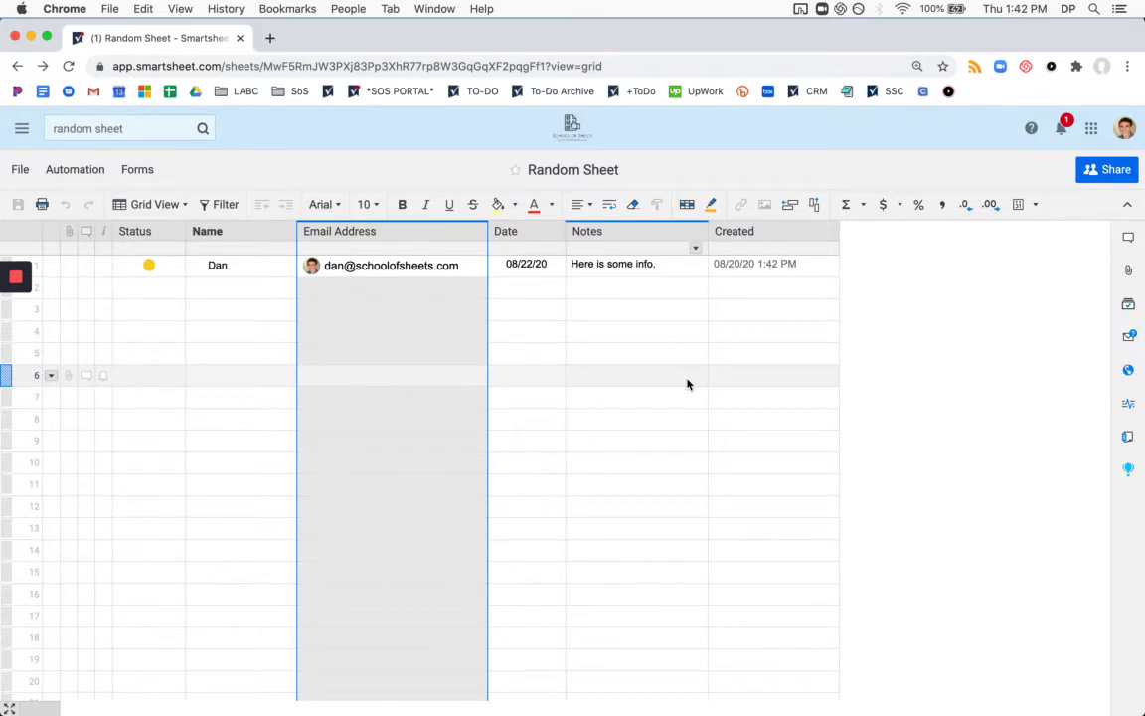
left_click(670, 383)
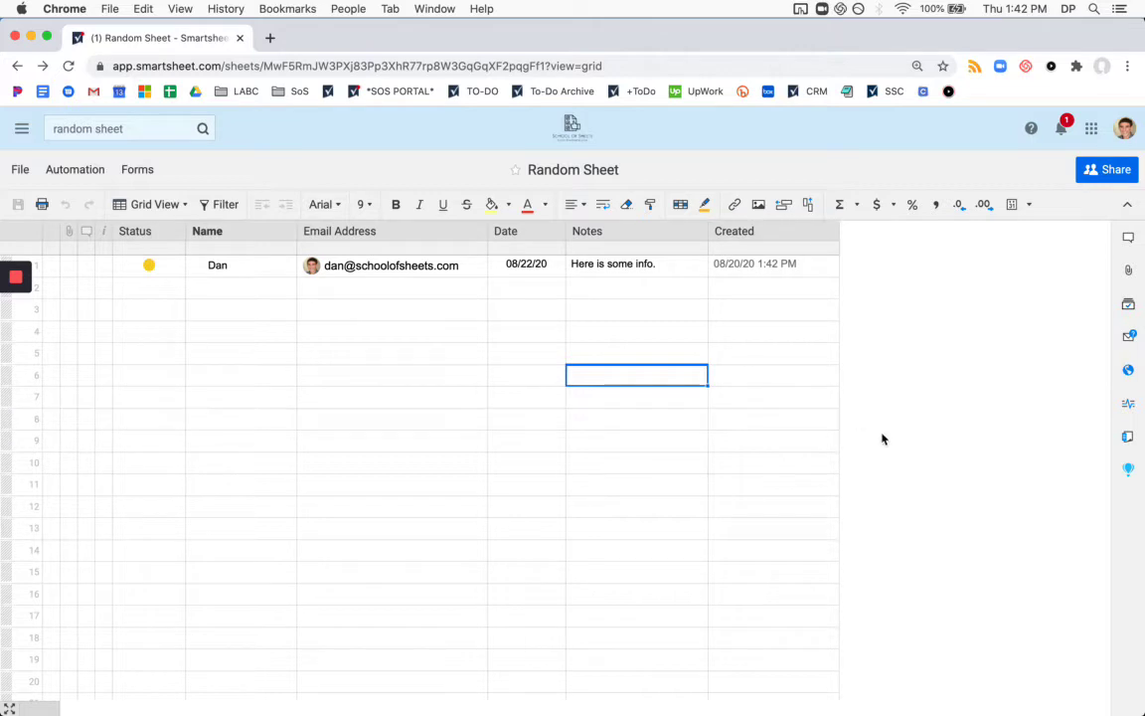
Move the Random Sheet - 2 tab into second place, check sheets 3 and 2, then return to Random Sheet.
left_click(151, 439)
mouse_move(18, 288)
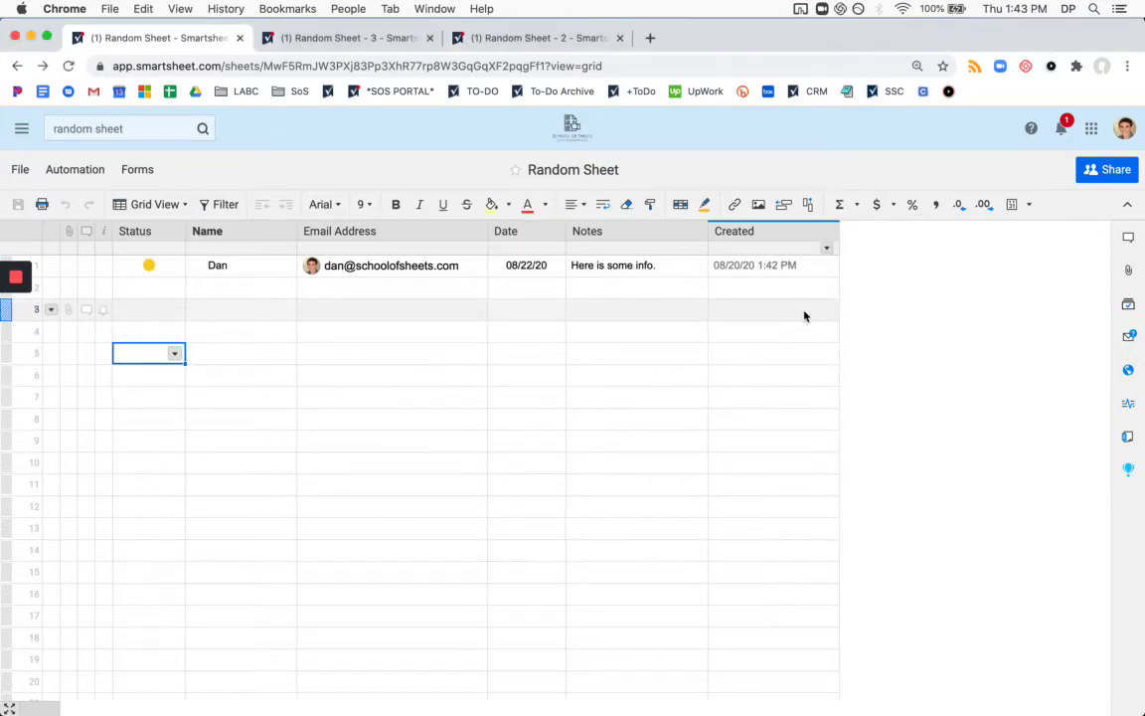
left_click_drag(467, 38, 356, 42)
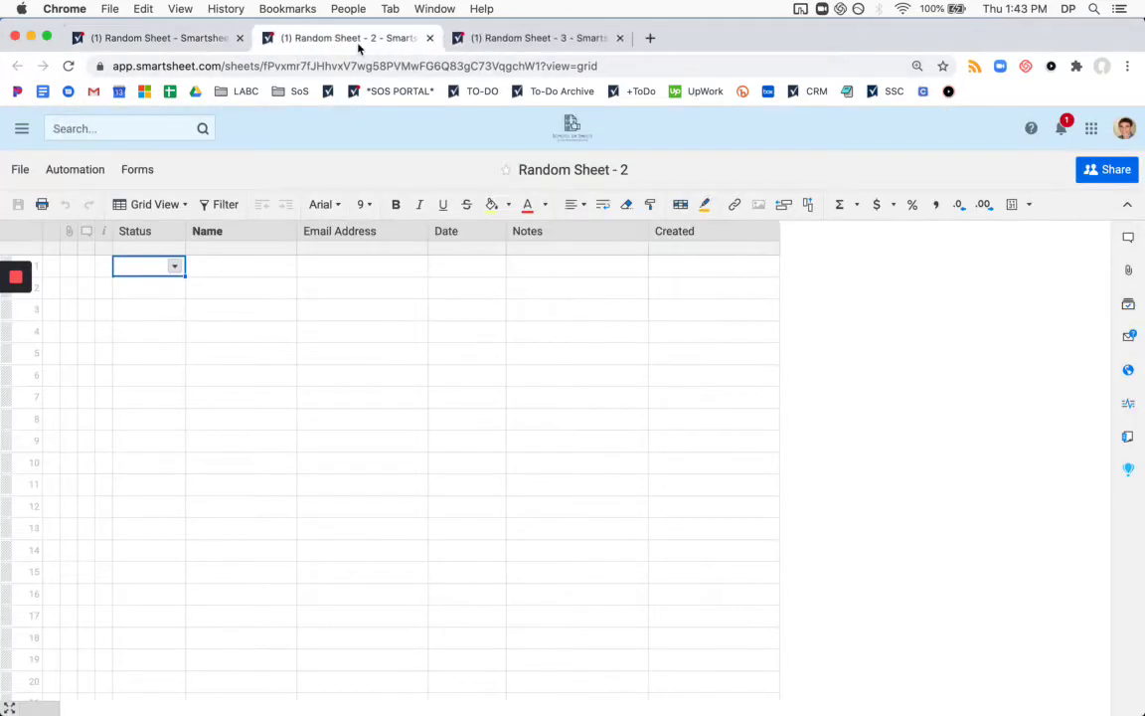
left_click(553, 39)
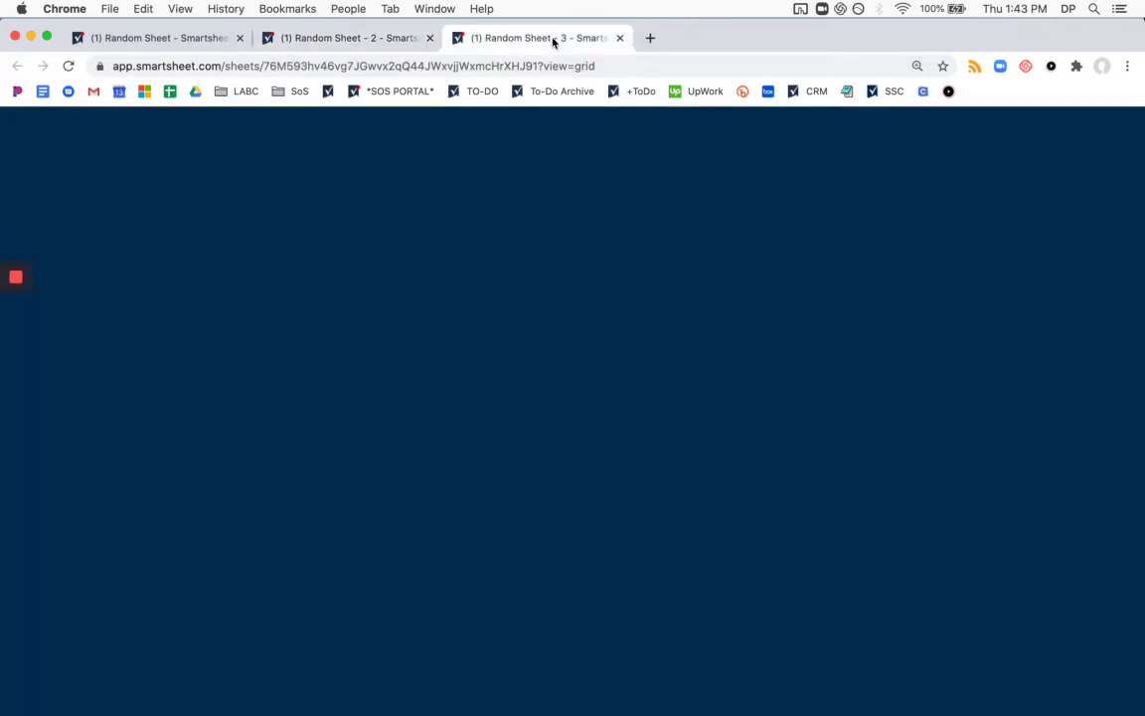
left_click(330, 40)
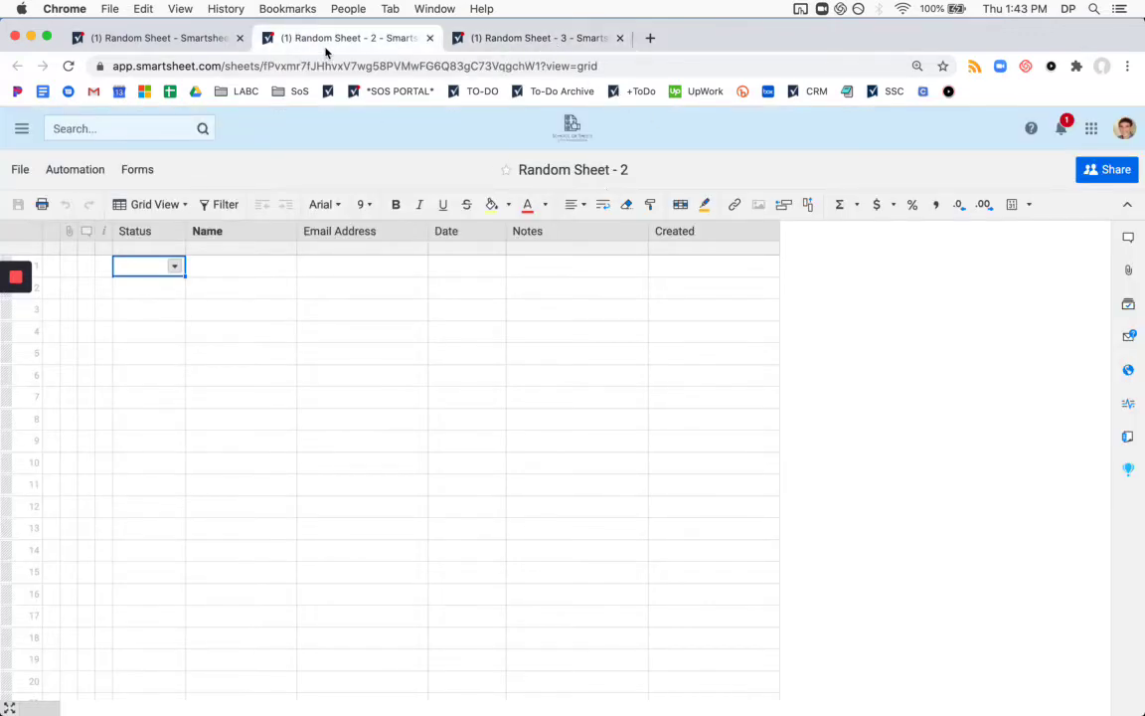
left_click(189, 42)
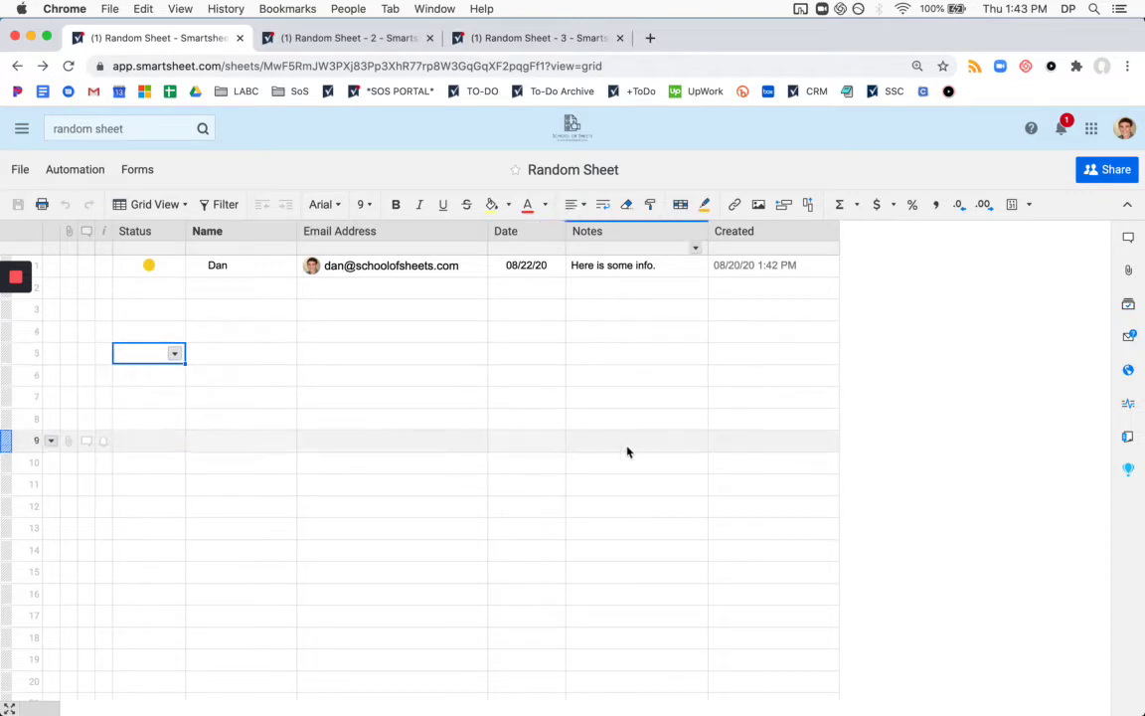
left_click(943, 438)
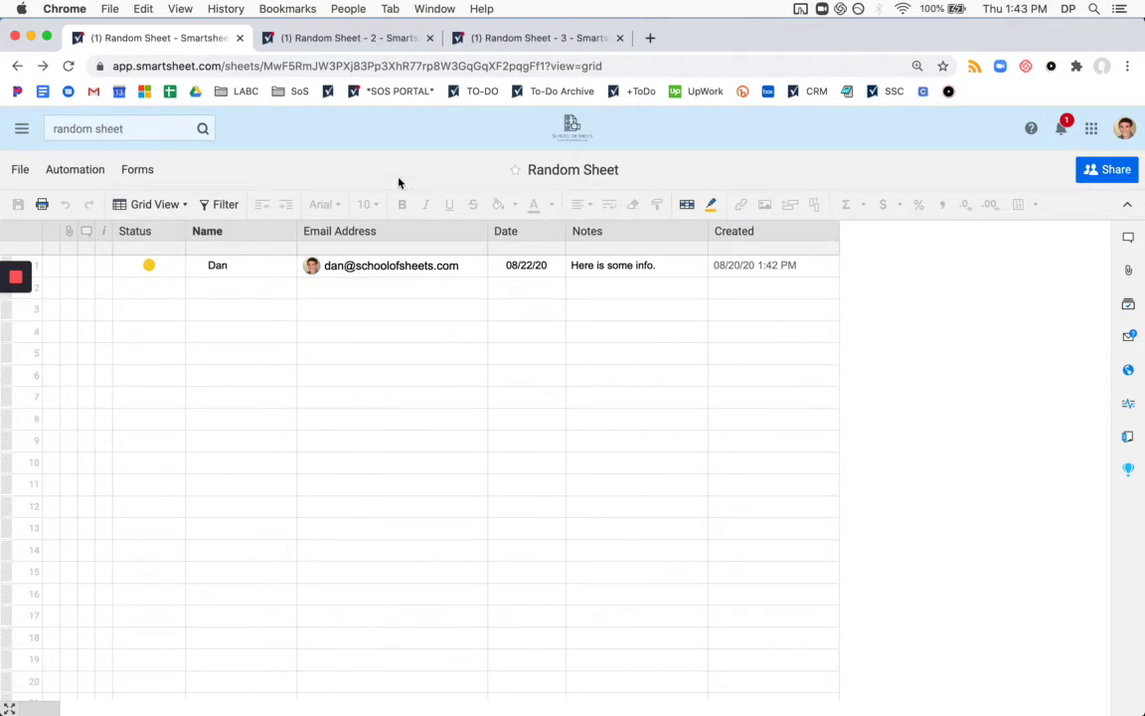
Create a new workflow named 'Copy New Form Entries'.
left_click(92, 175)
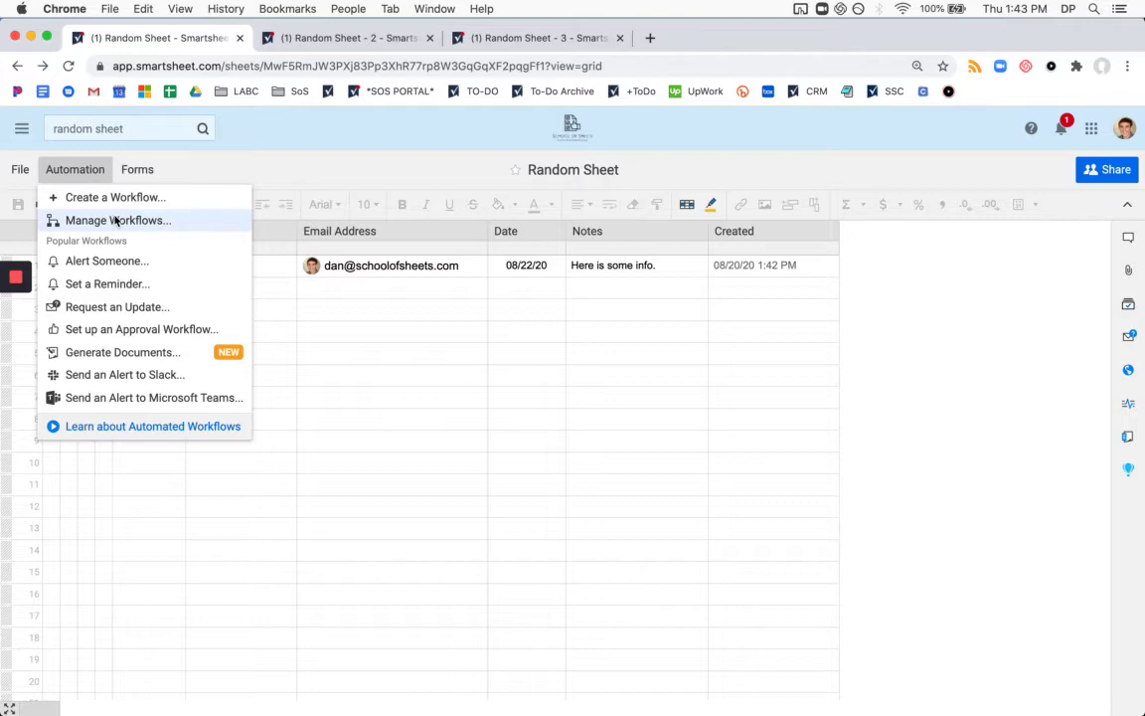
left_click(109, 199)
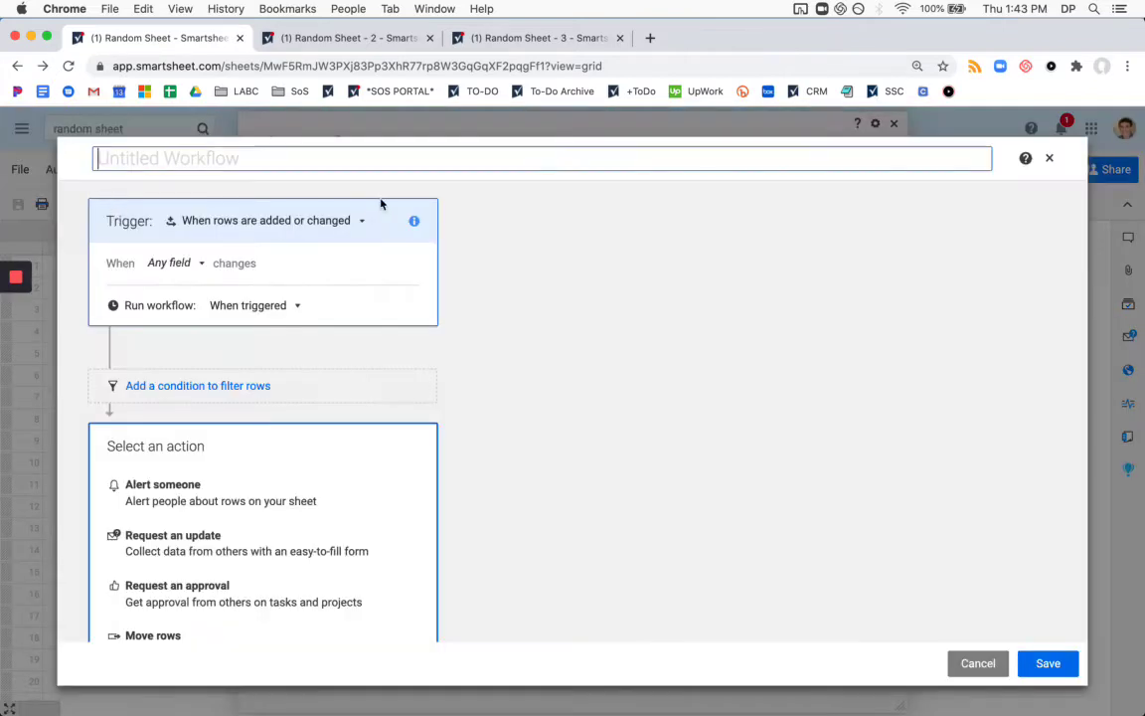
type("Cop")
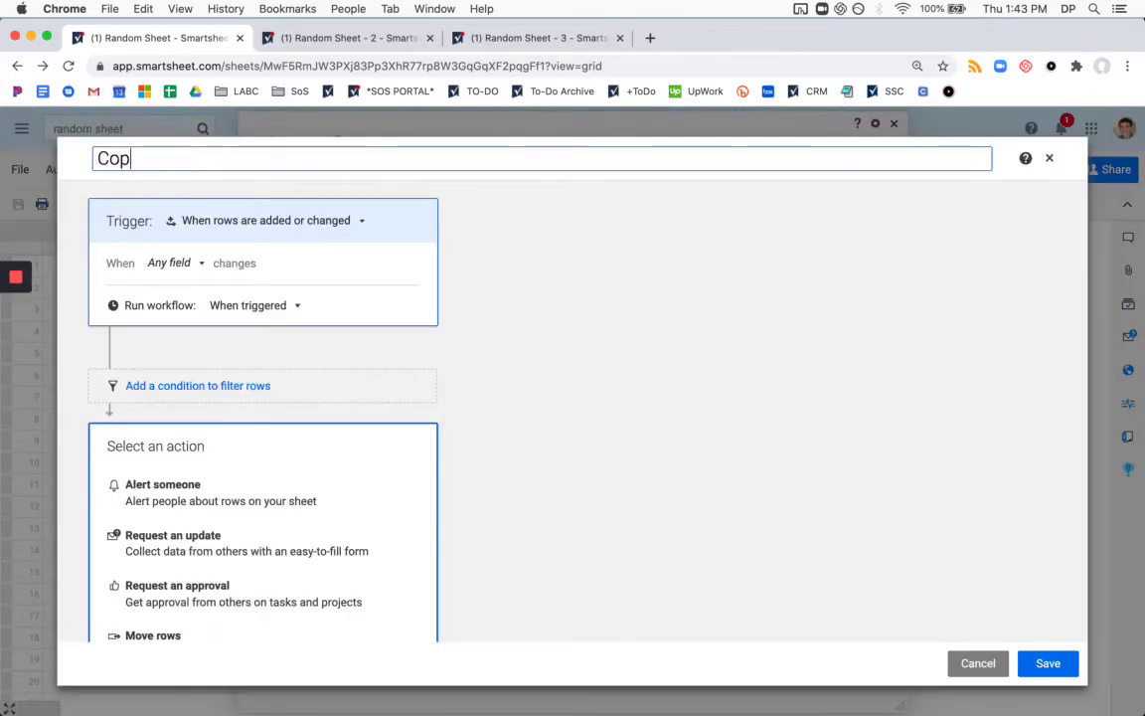
type("y New Form Entr")
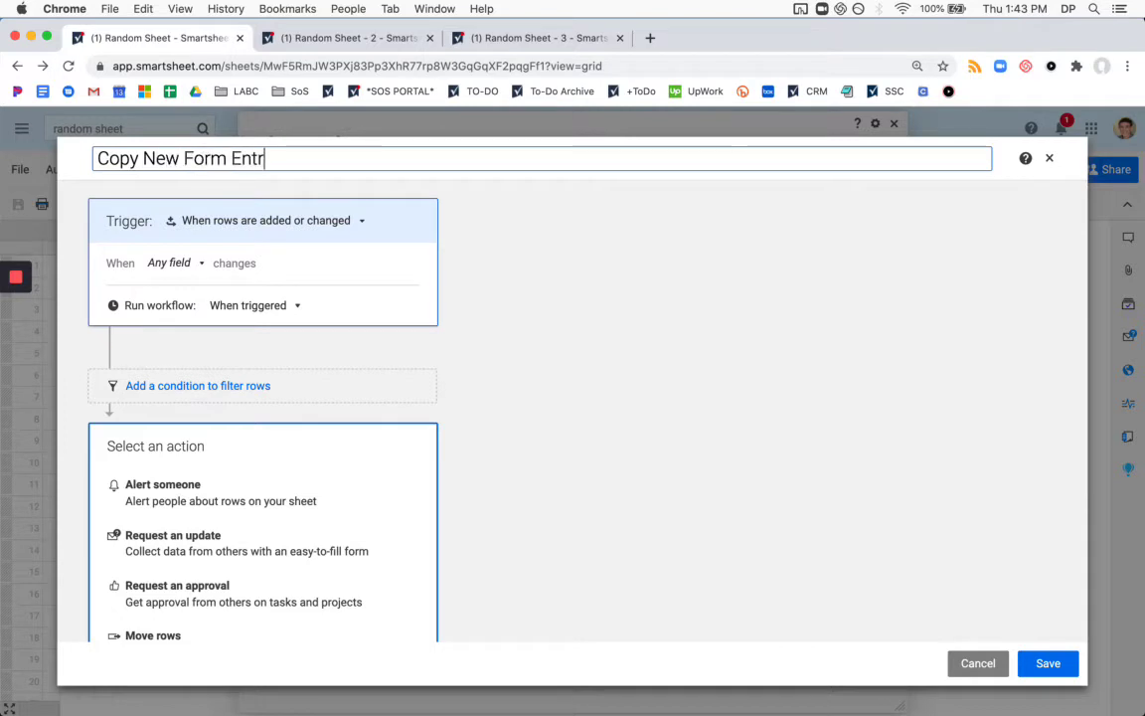
type("ies")
Set the trigger to 'When rows are added' and add a Copy rows action.
left_click(305, 223)
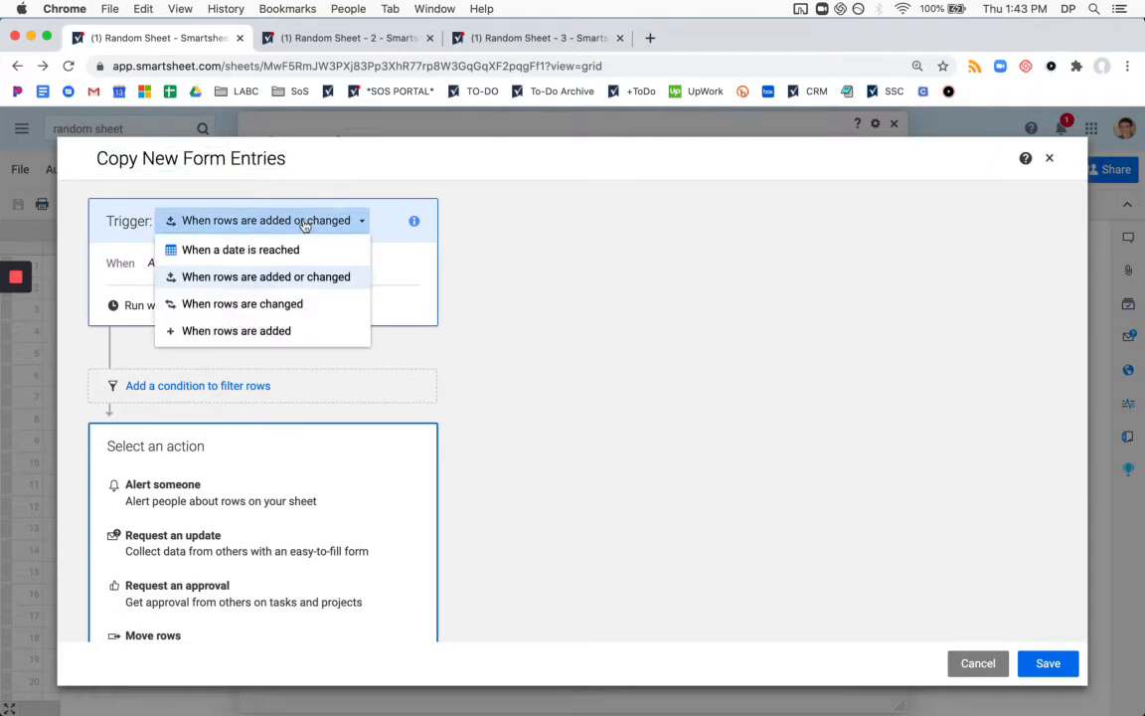
left_click(260, 331)
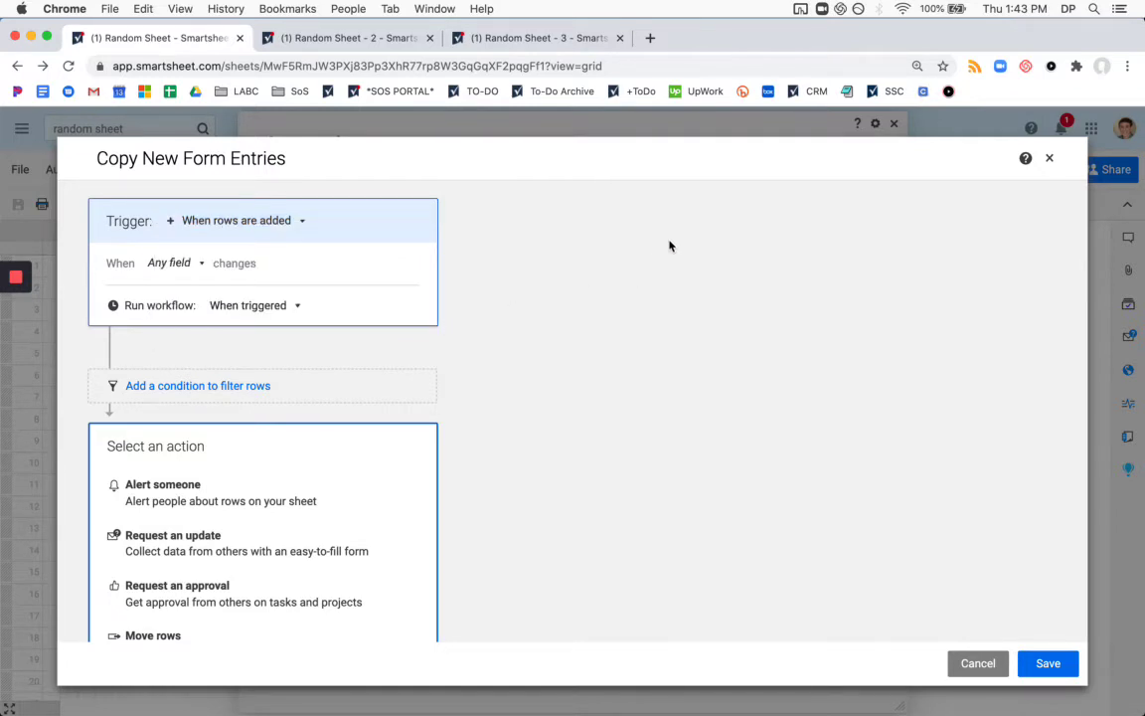
scroll(564, 273, "down", 1)
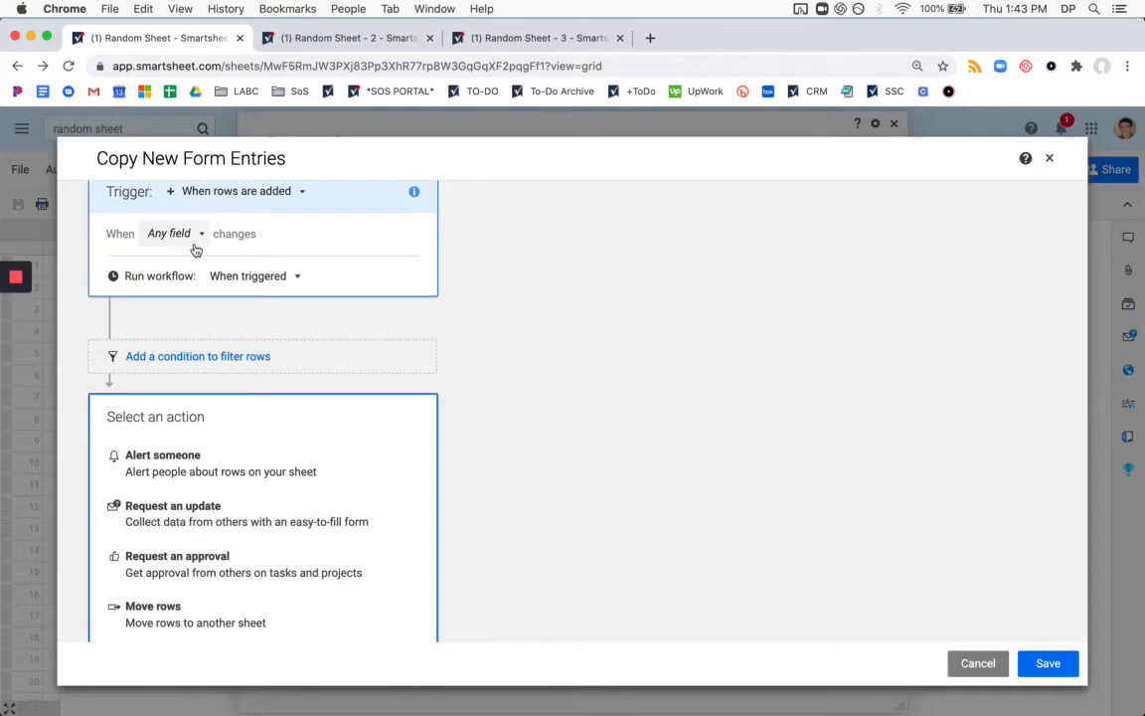
scroll(542, 354, "up", 1)
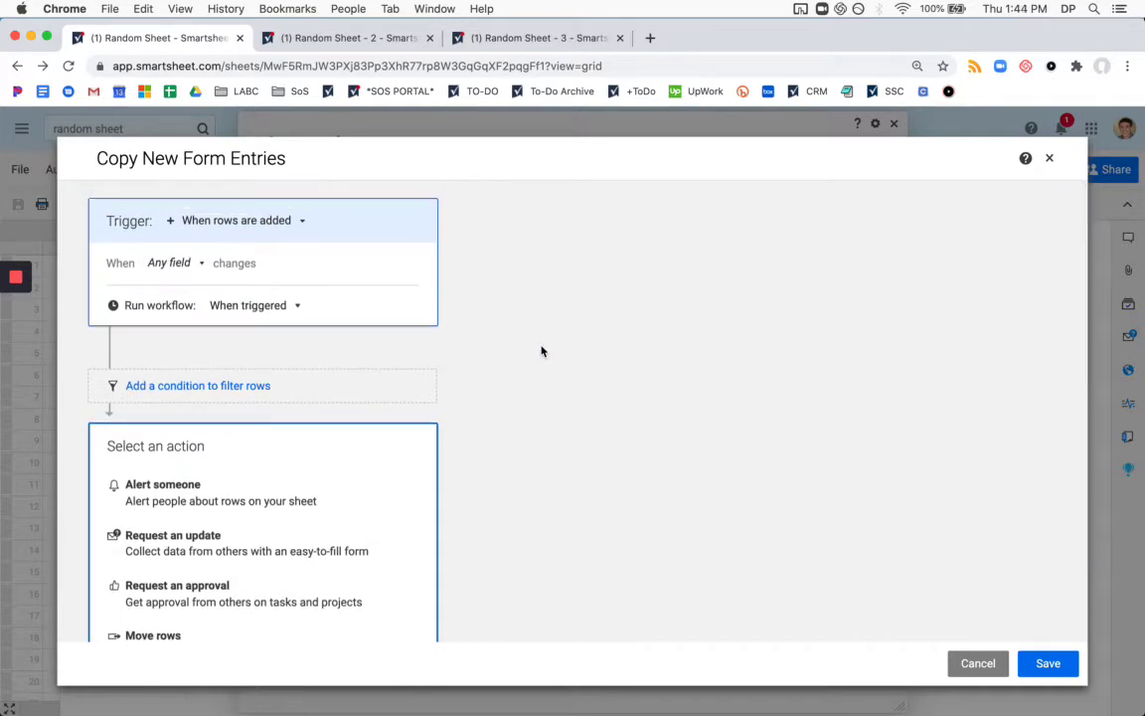
scroll(584, 226, "down", 3)
scroll(585, 226, "down", 3)
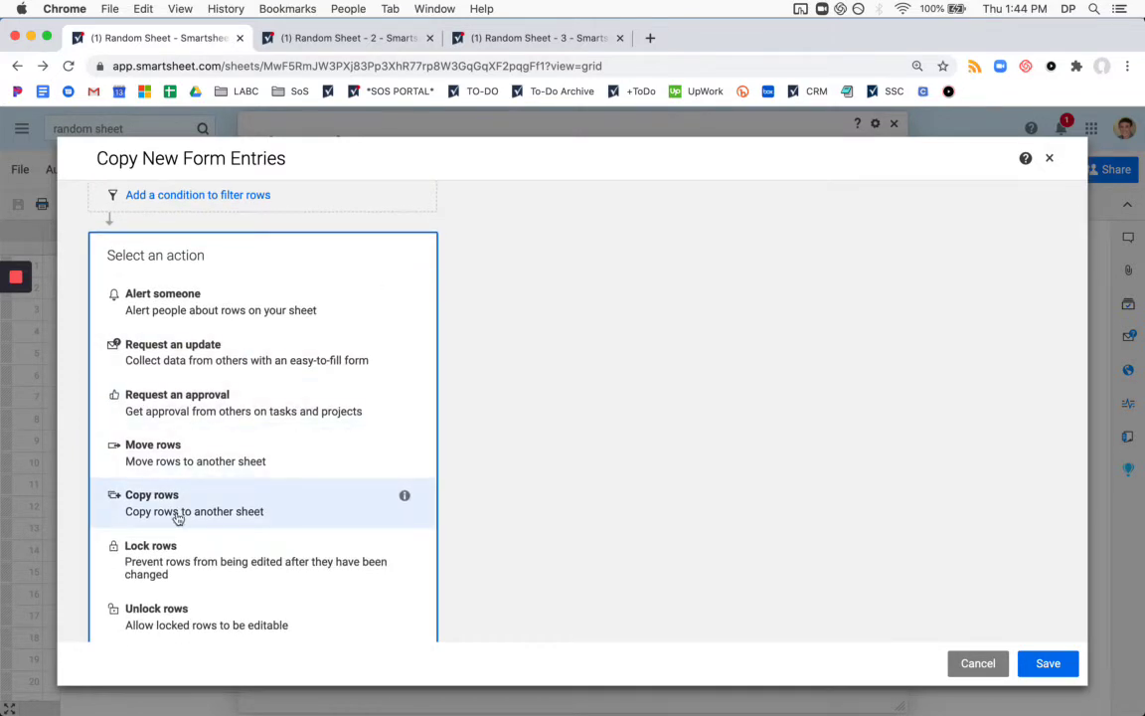
left_click(177, 516)
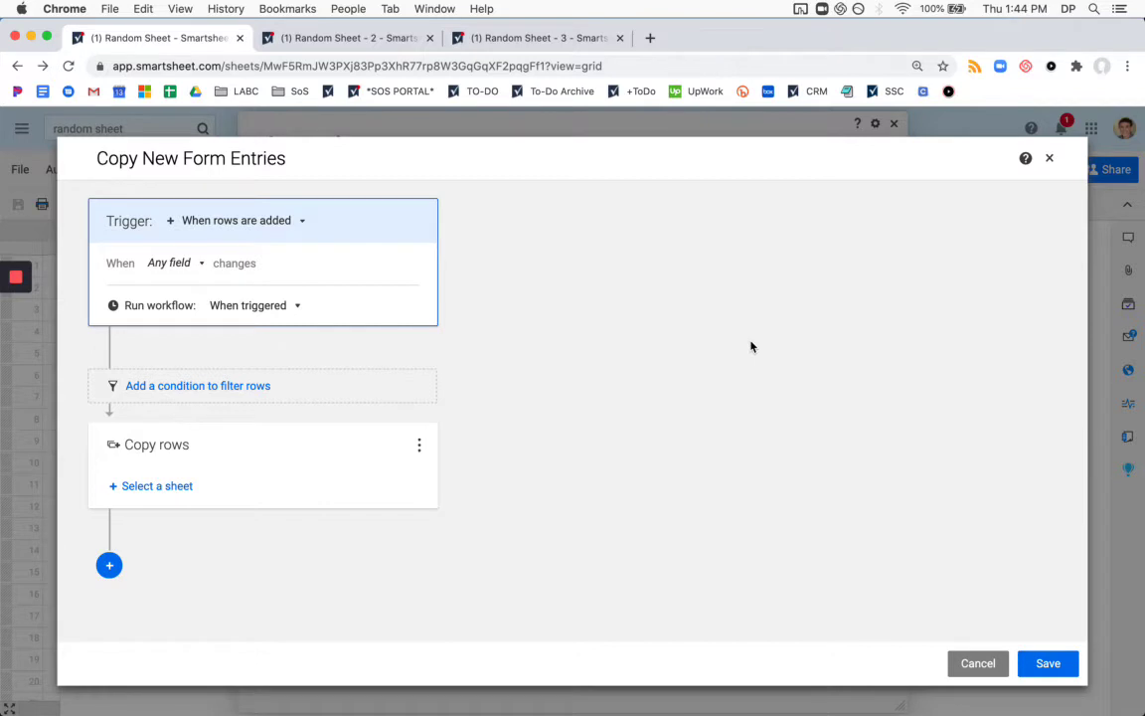
Set Random Sheet - 2 as the first Copy rows destination.
left_click(149, 487)
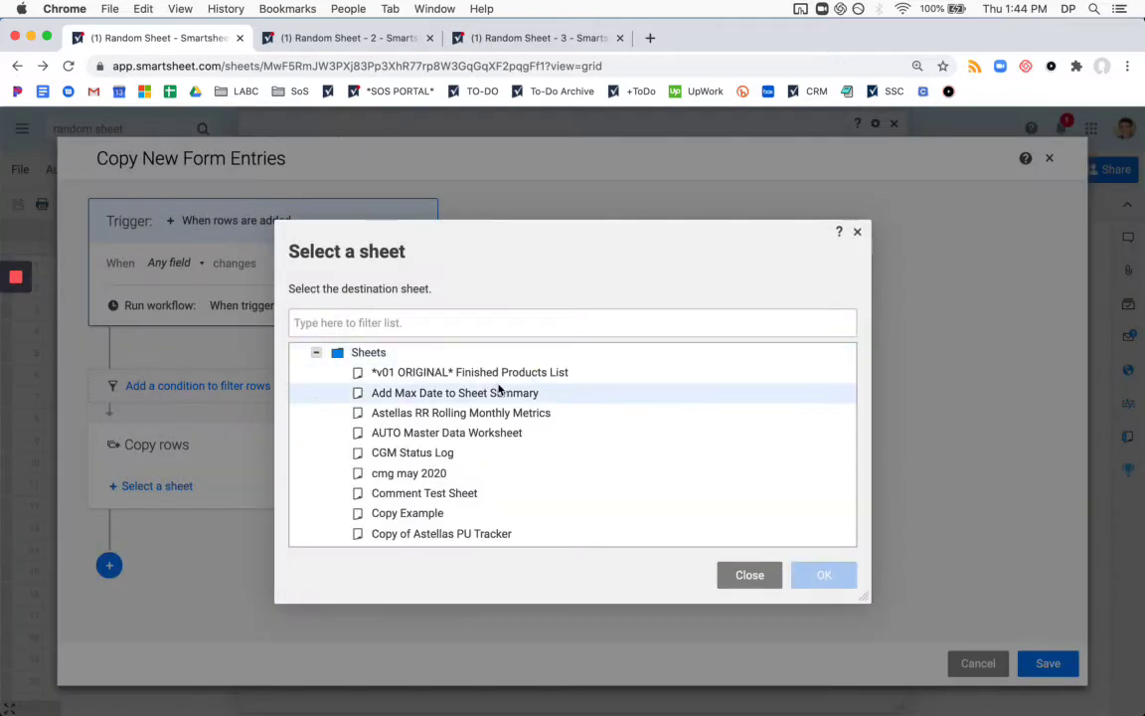
type("random")
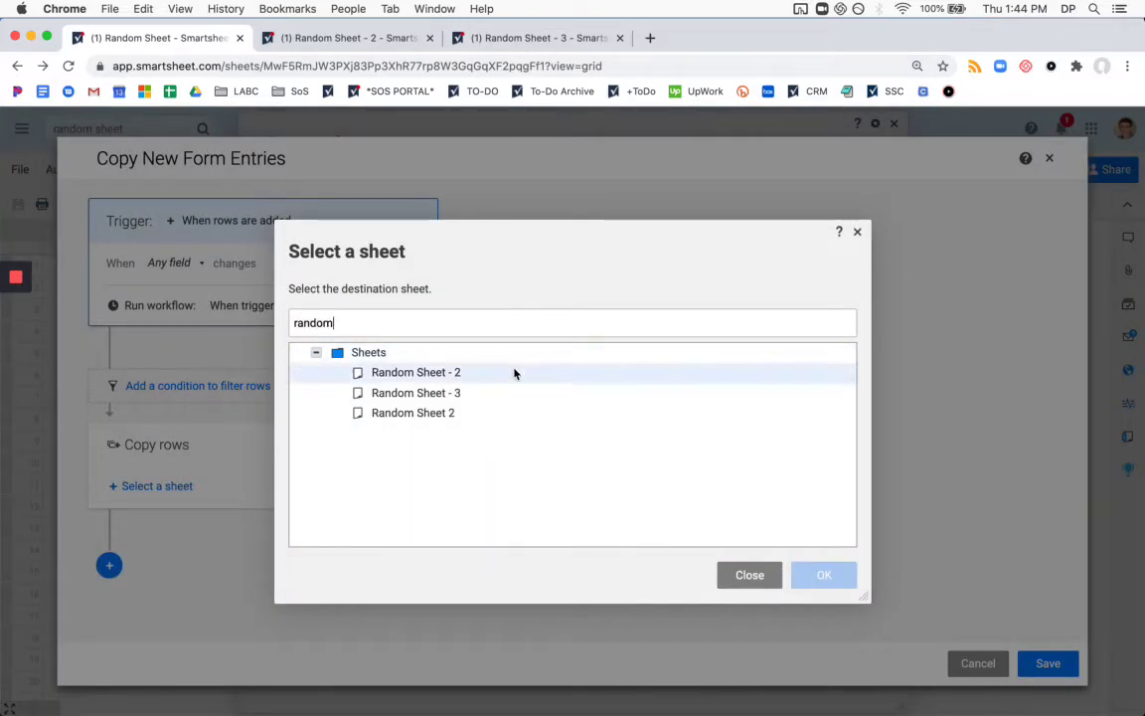
left_click(514, 373)
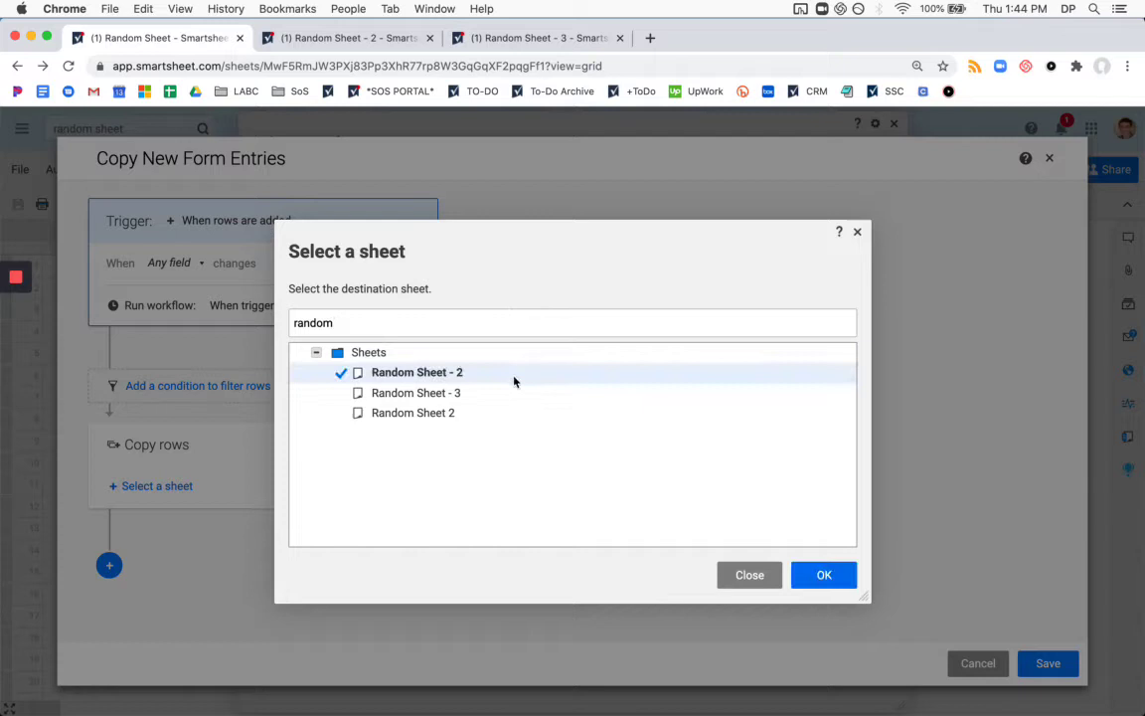
left_click(605, 392)
left_click(567, 372)
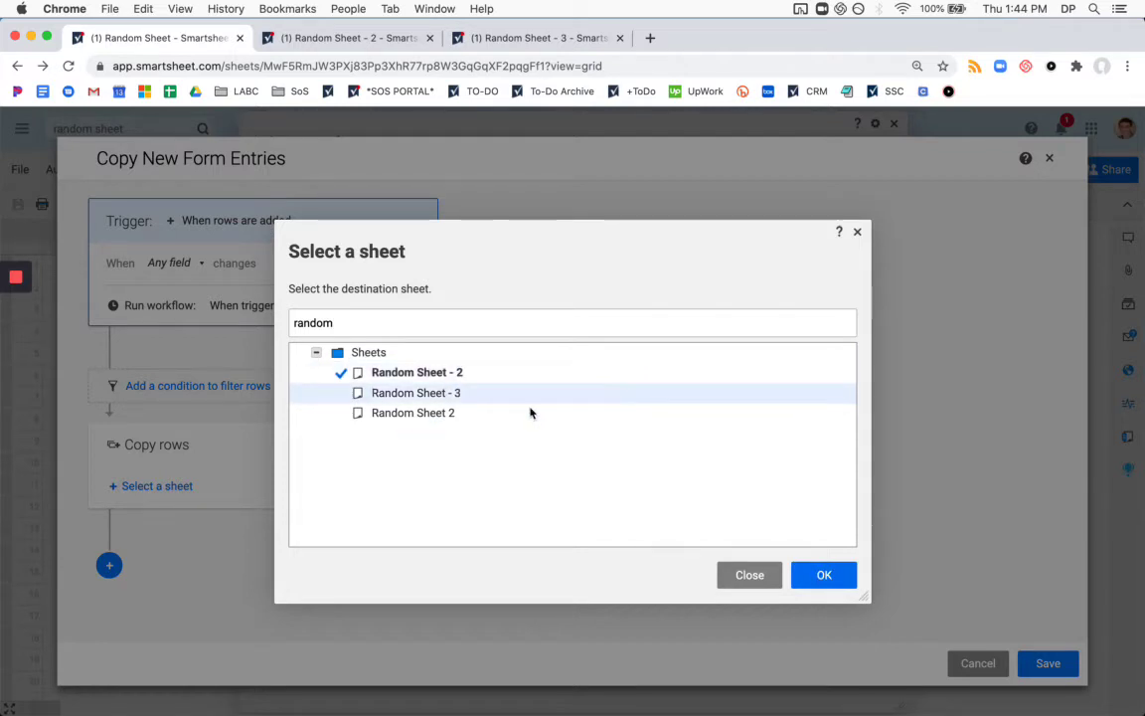
left_click(824, 575)
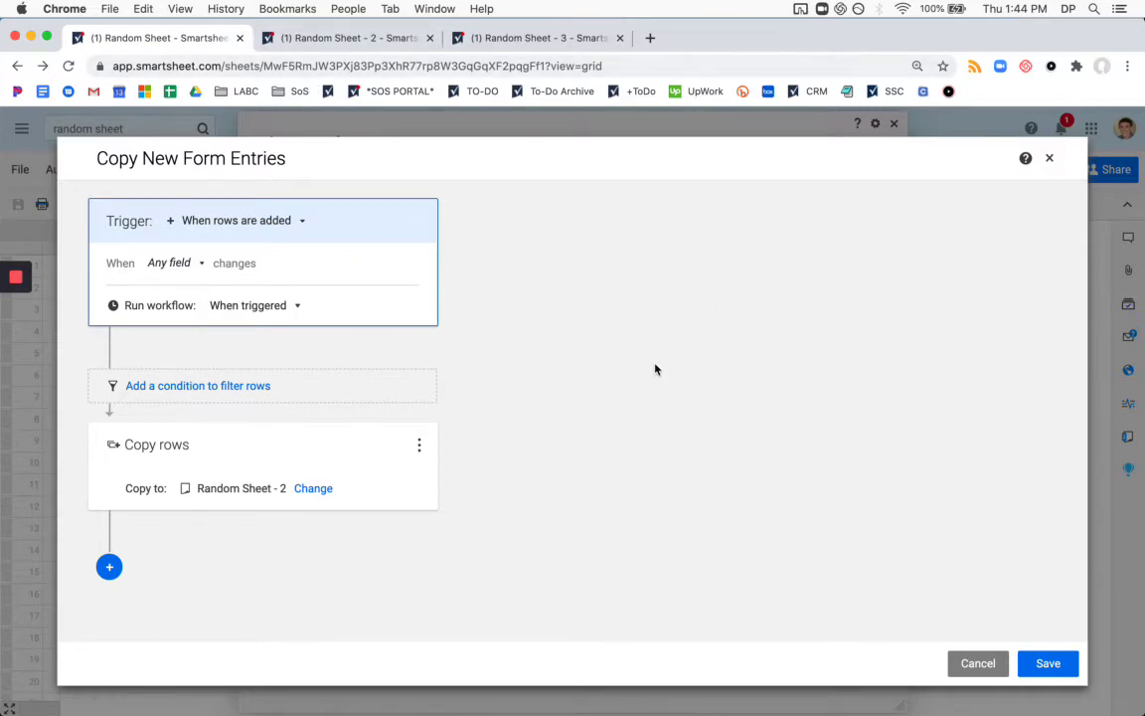
Add a second Copy rows action targeting Random Sheet - 3.
left_click(111, 568)
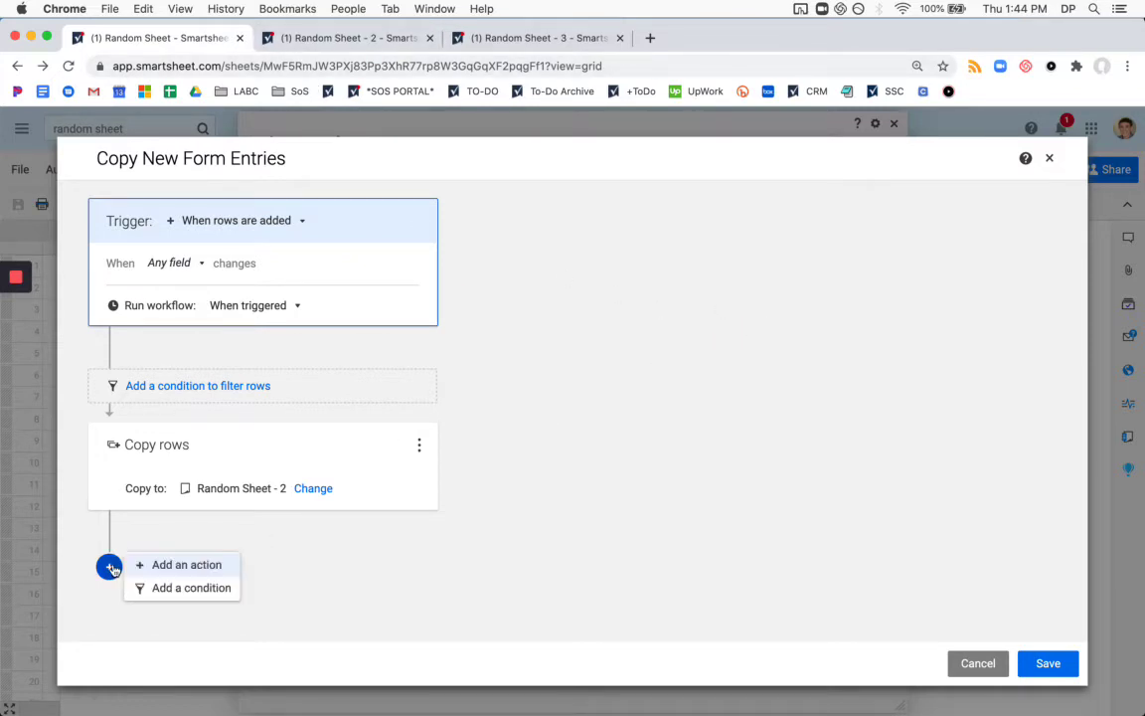
left_click(204, 565)
scroll(482, 450, "down", 5)
scroll(269, 492, "down", 1)
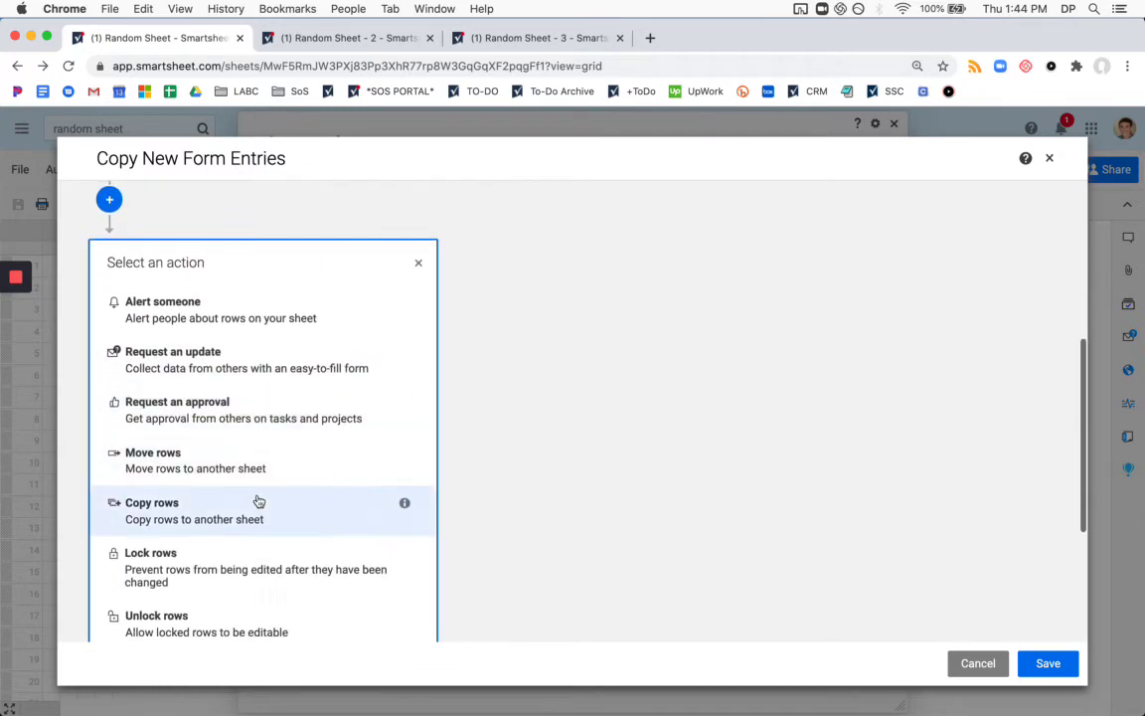
left_click(259, 503)
left_click(184, 503)
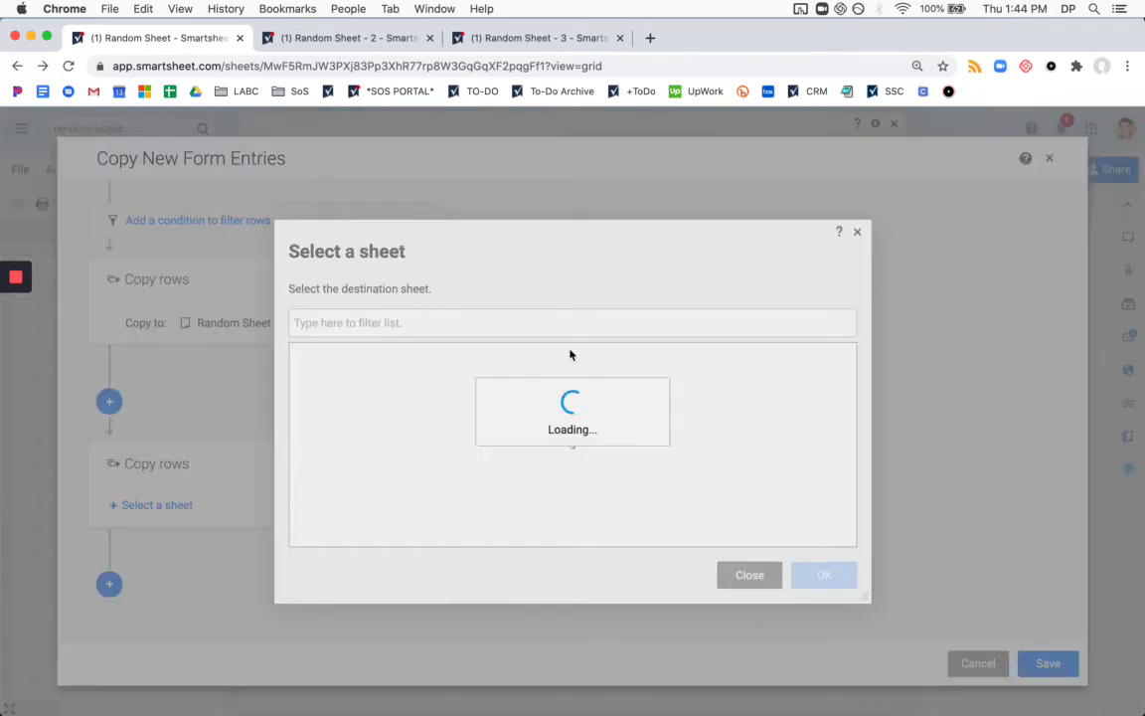
type("random")
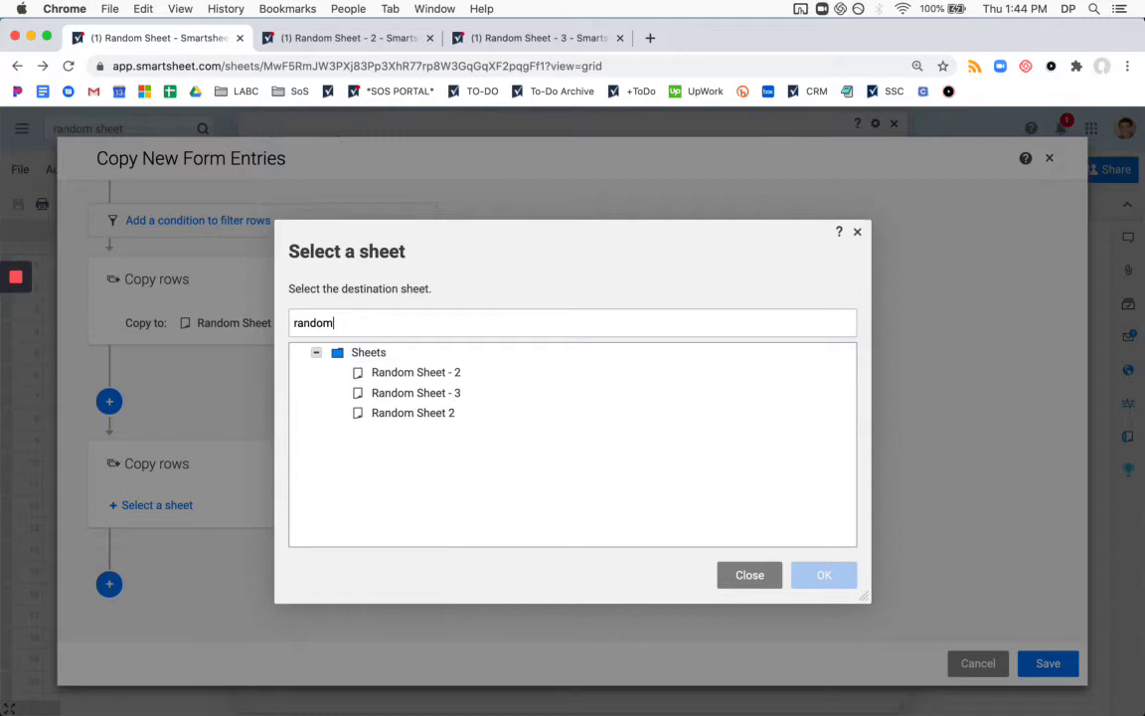
left_click(495, 394)
left_click(823, 574)
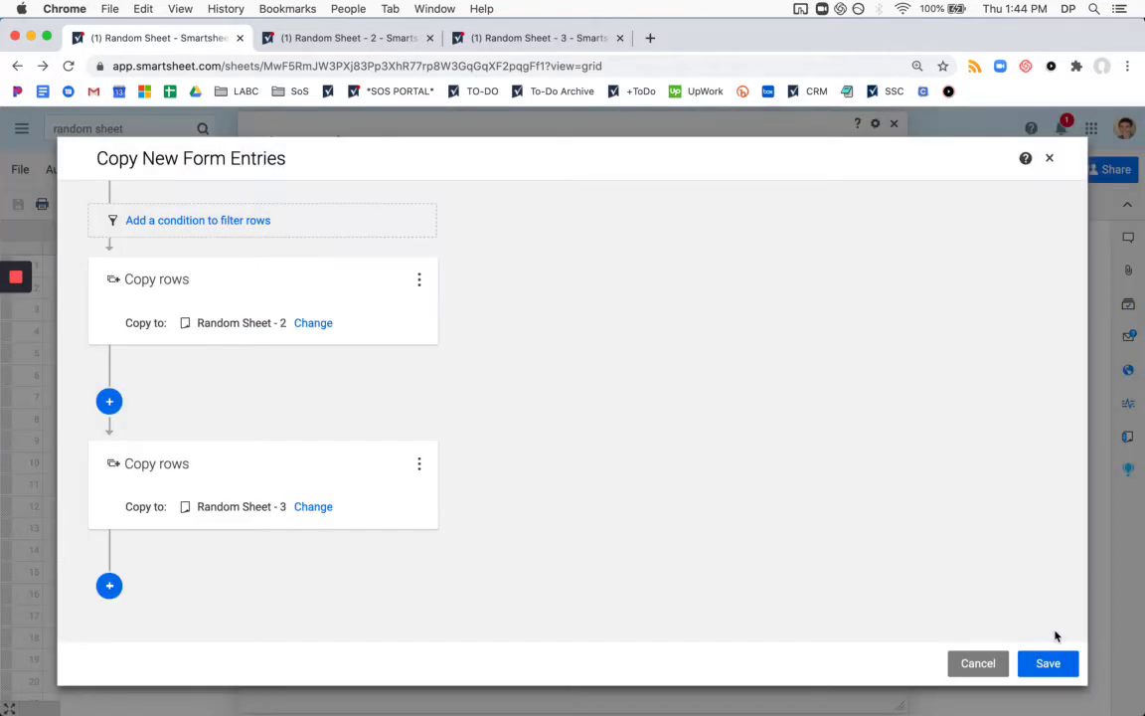
Save the workflow and close the Automation panel.
left_click(1045, 663)
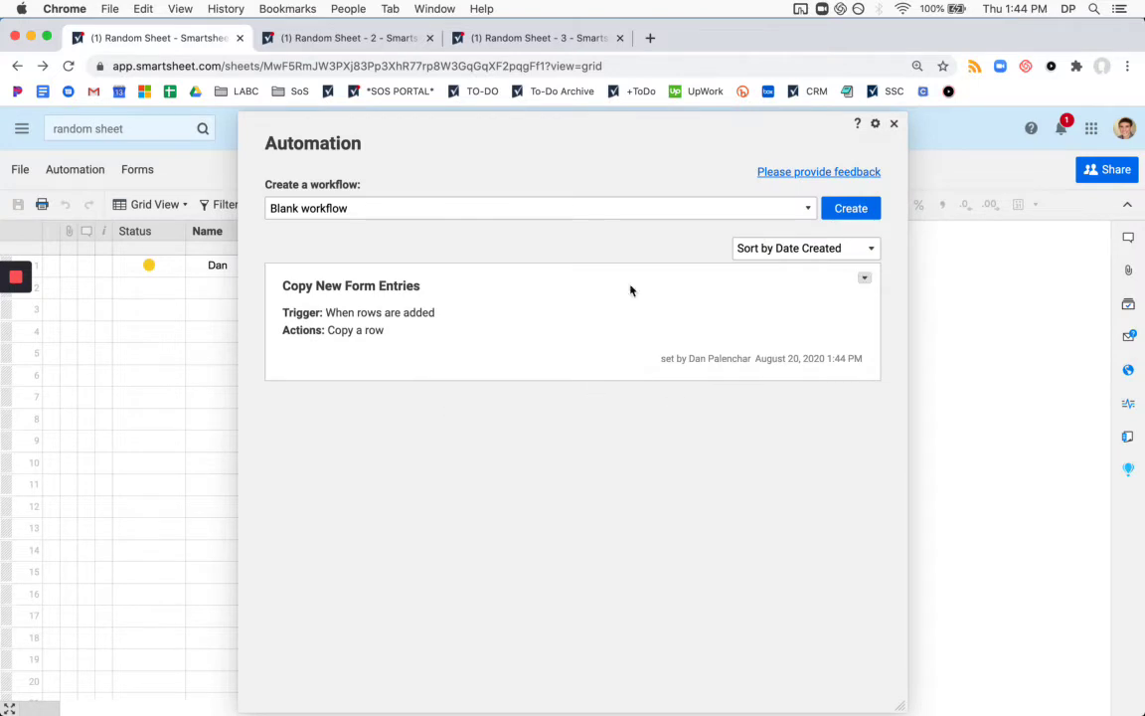
left_click(893, 126)
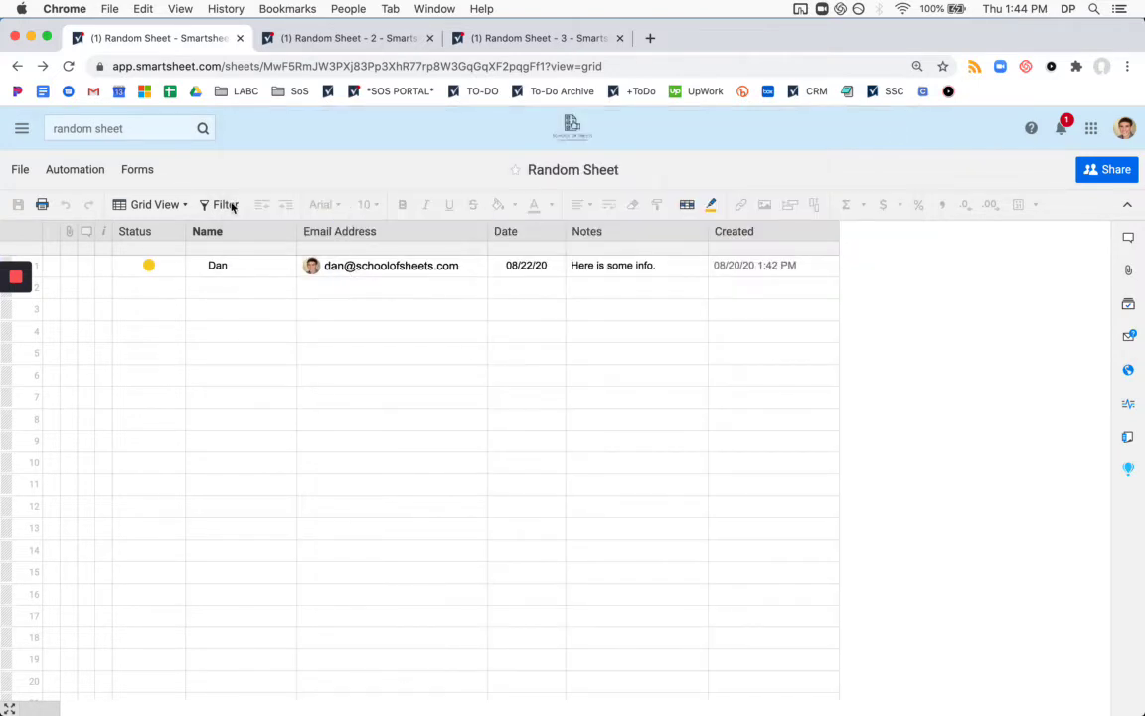
left_click(155, 171)
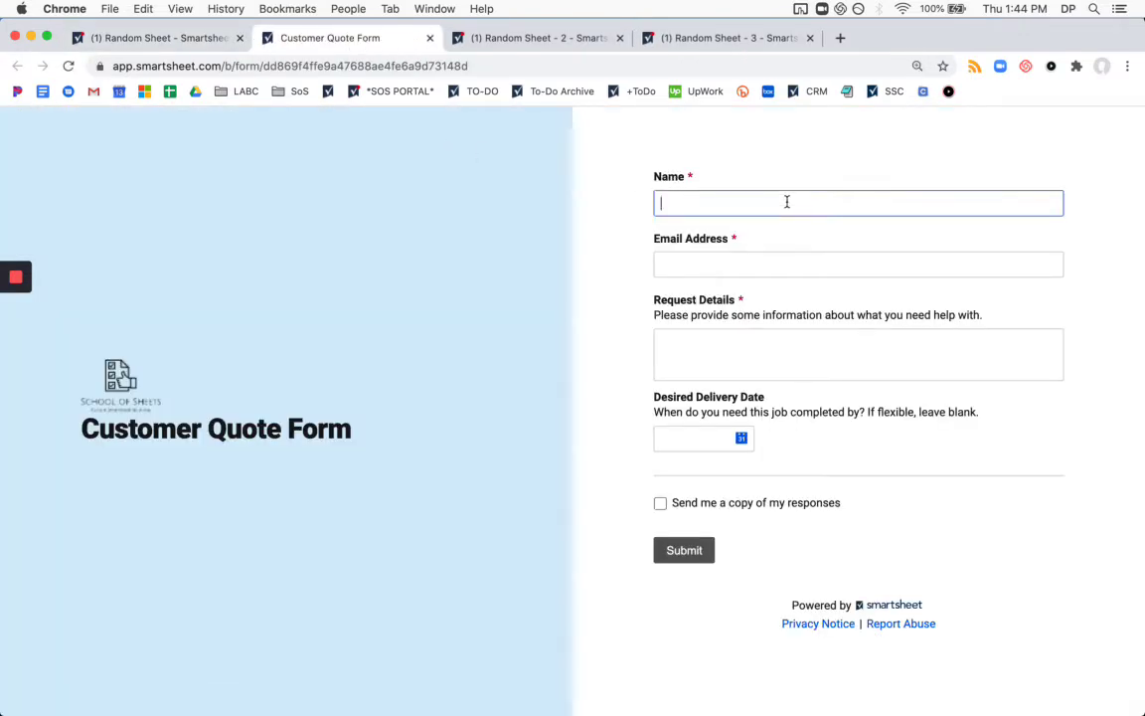
Enter the submitter's name, e-mail and request 'I would like some work done'.
type("Joe")
key("Tab")
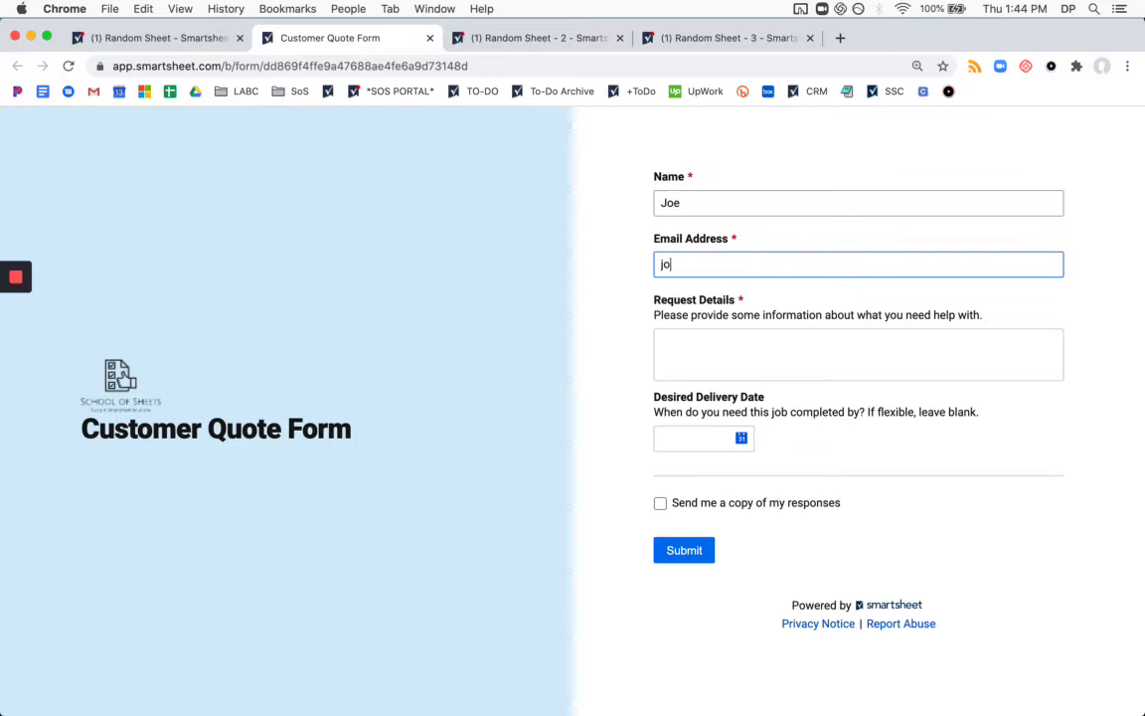
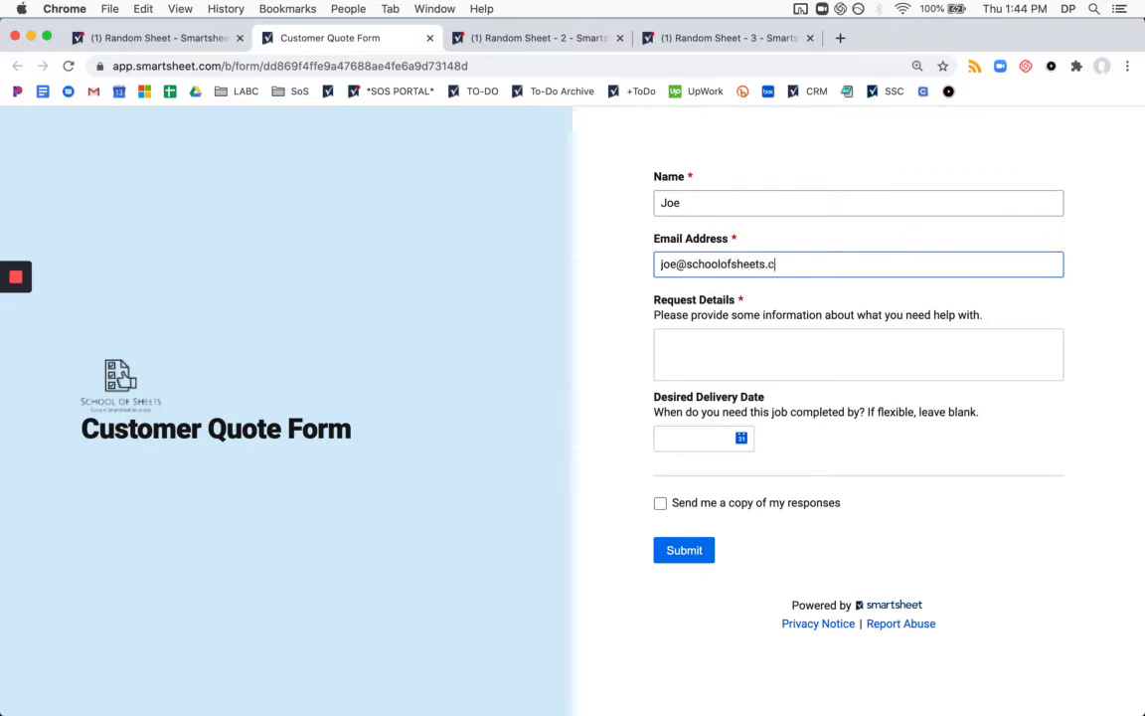
key("Tab")
type("I would ")
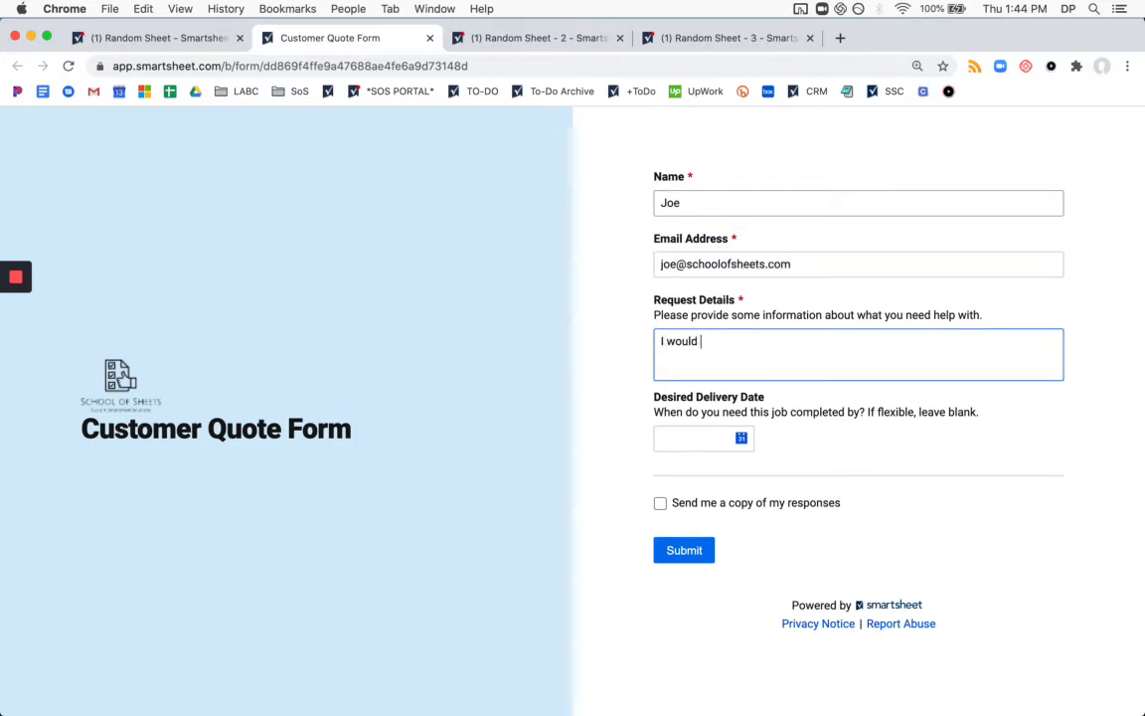
type("like some work done")
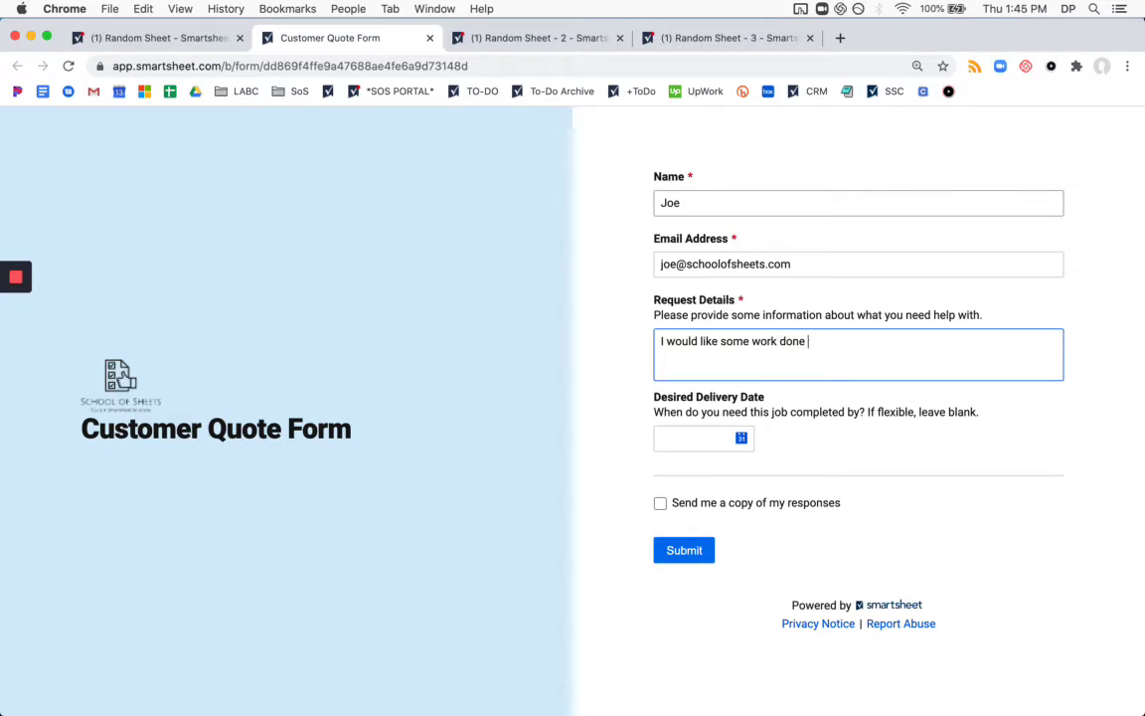
Choose 08/24/2020 as the delivery date and submit the quote request.
left_click(741, 441)
left_click(715, 658)
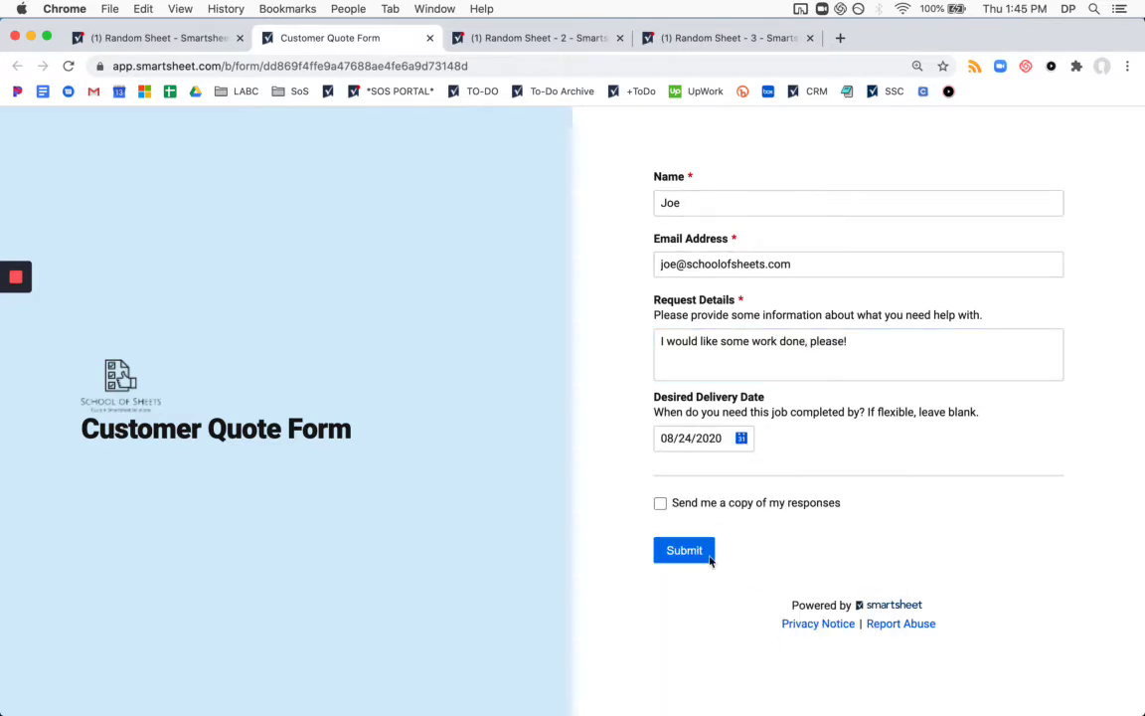
left_click(694, 560)
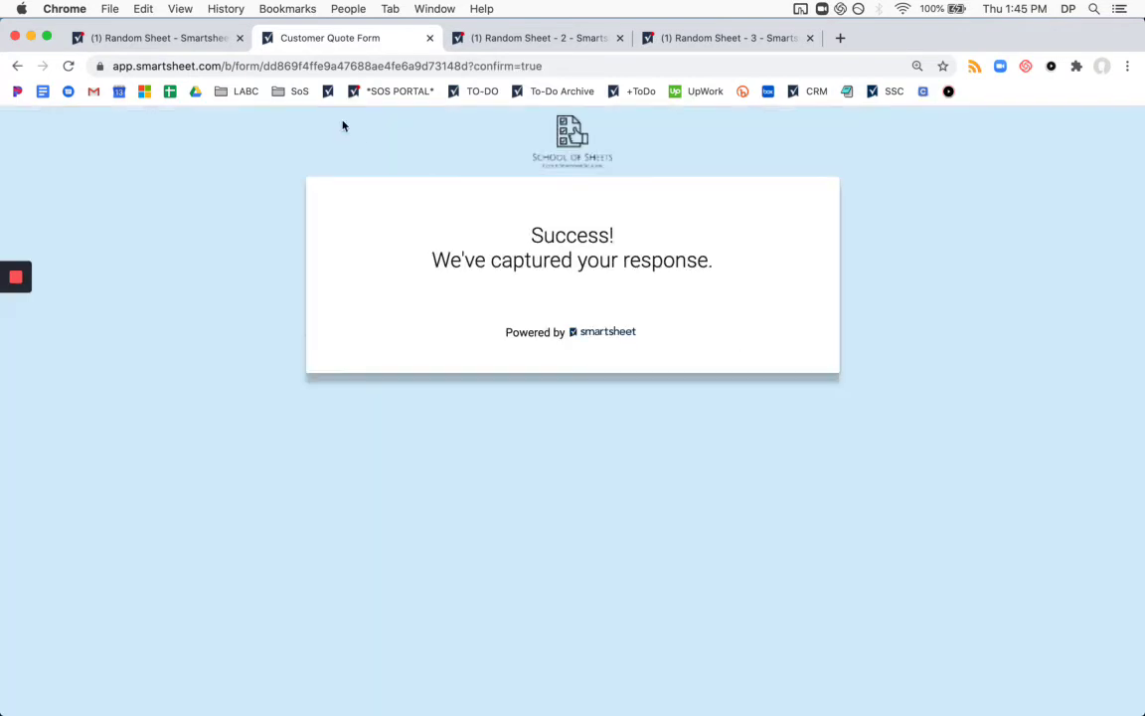
Close the form and forms panel, then refresh Random Sheet to show the new entry.
left_click(430, 38)
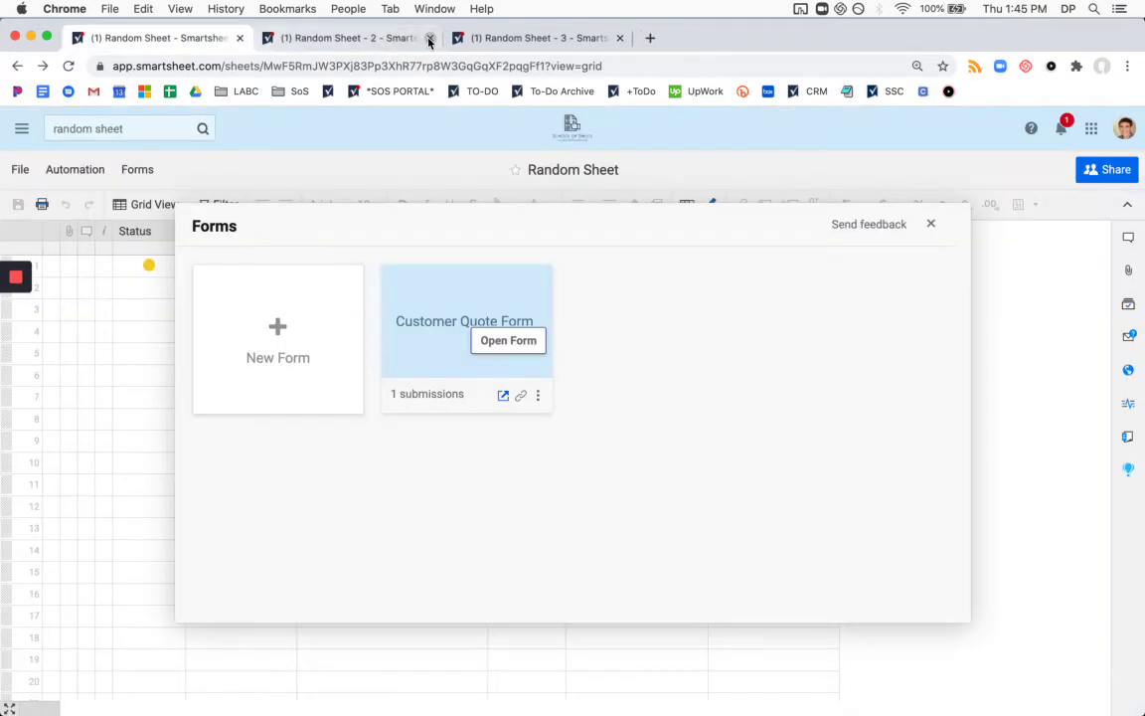
left_click(931, 223)
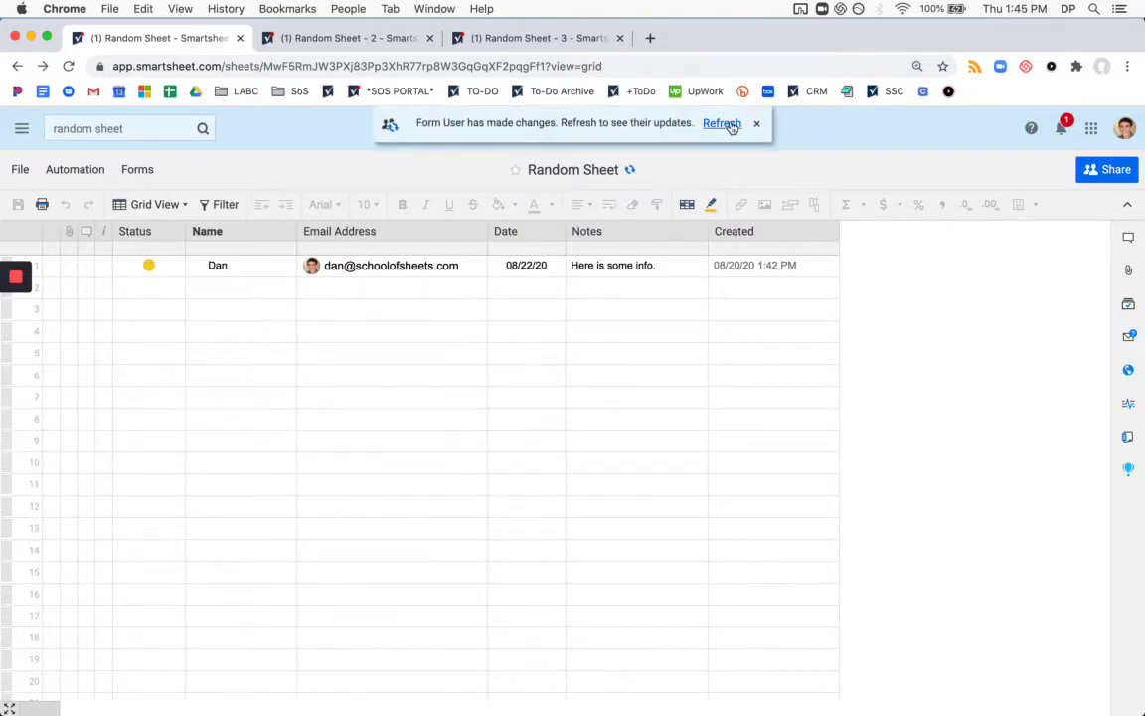
left_click(629, 171)
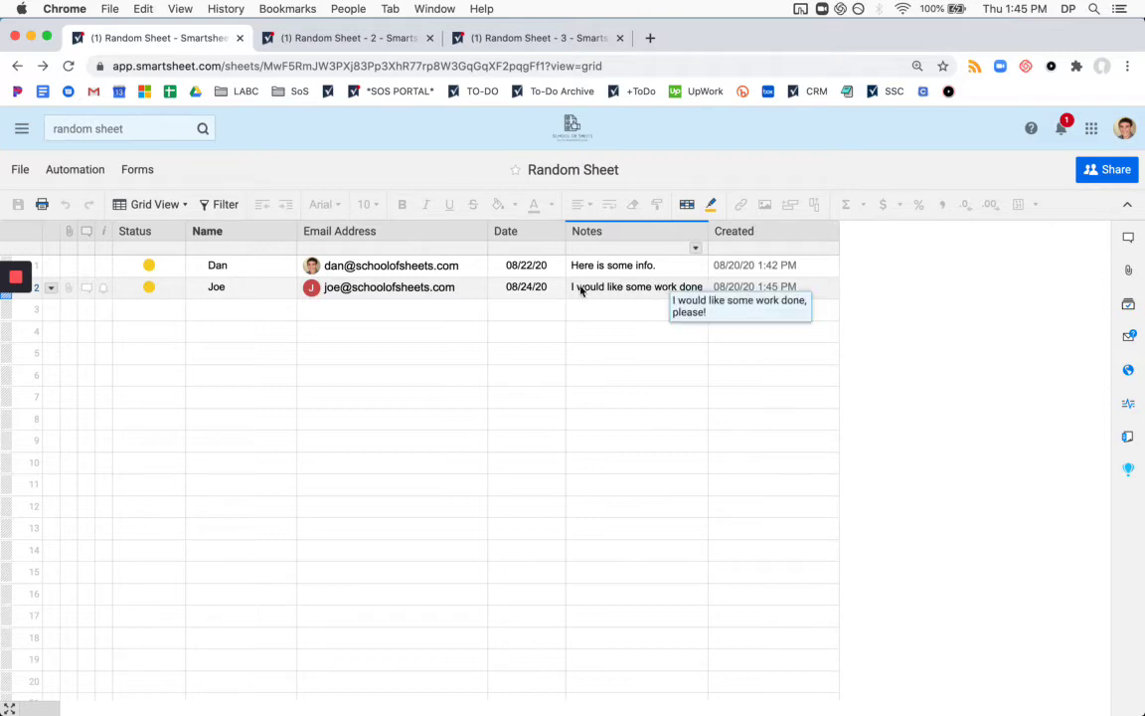
Refresh Random Sheet - 2 and - 3 to confirm the entry copied, then return to Random Sheet.
left_click(339, 40)
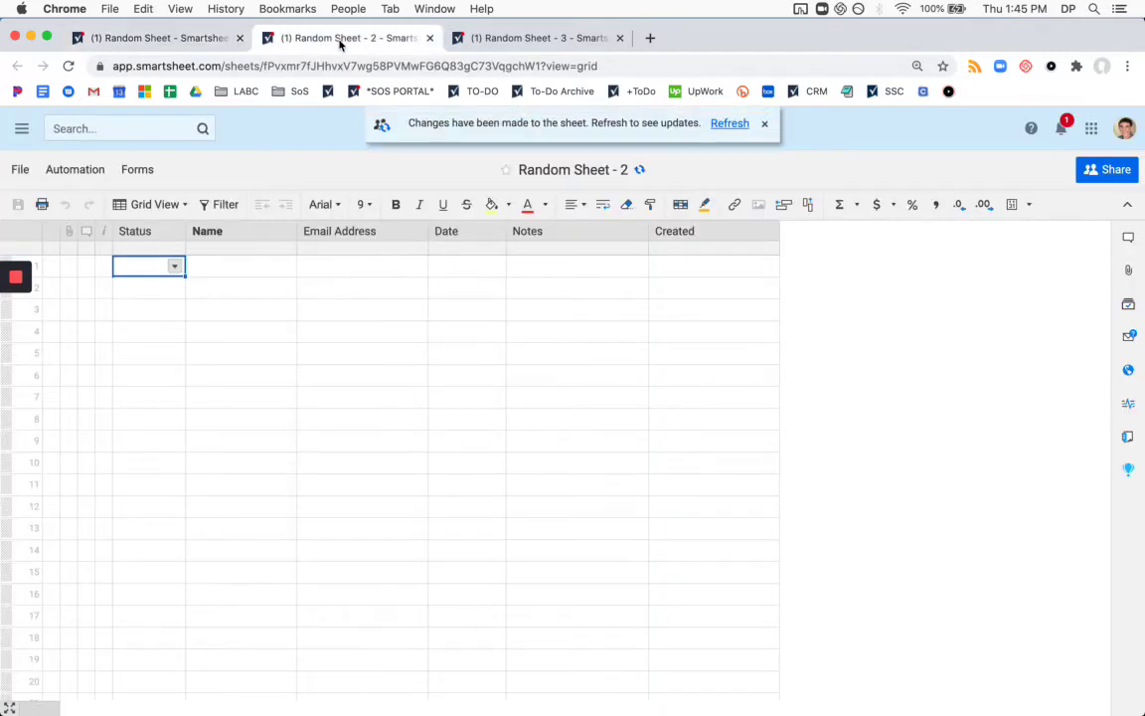
left_click(727, 125)
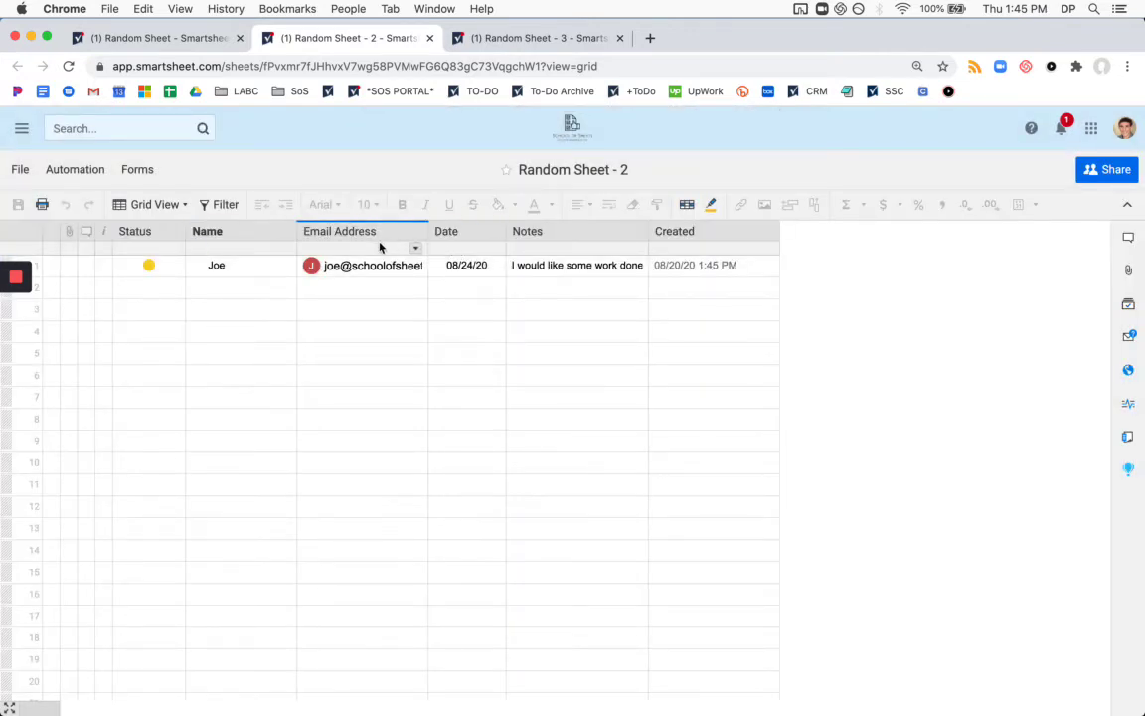
left_click(517, 40)
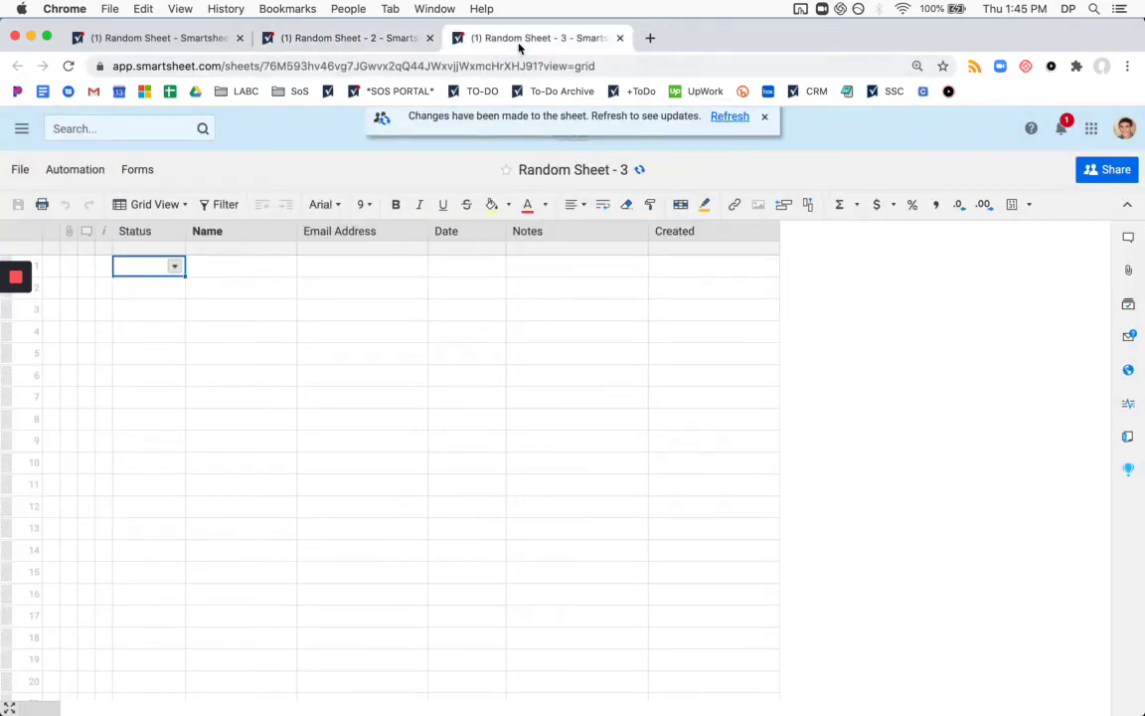
left_click(730, 119)
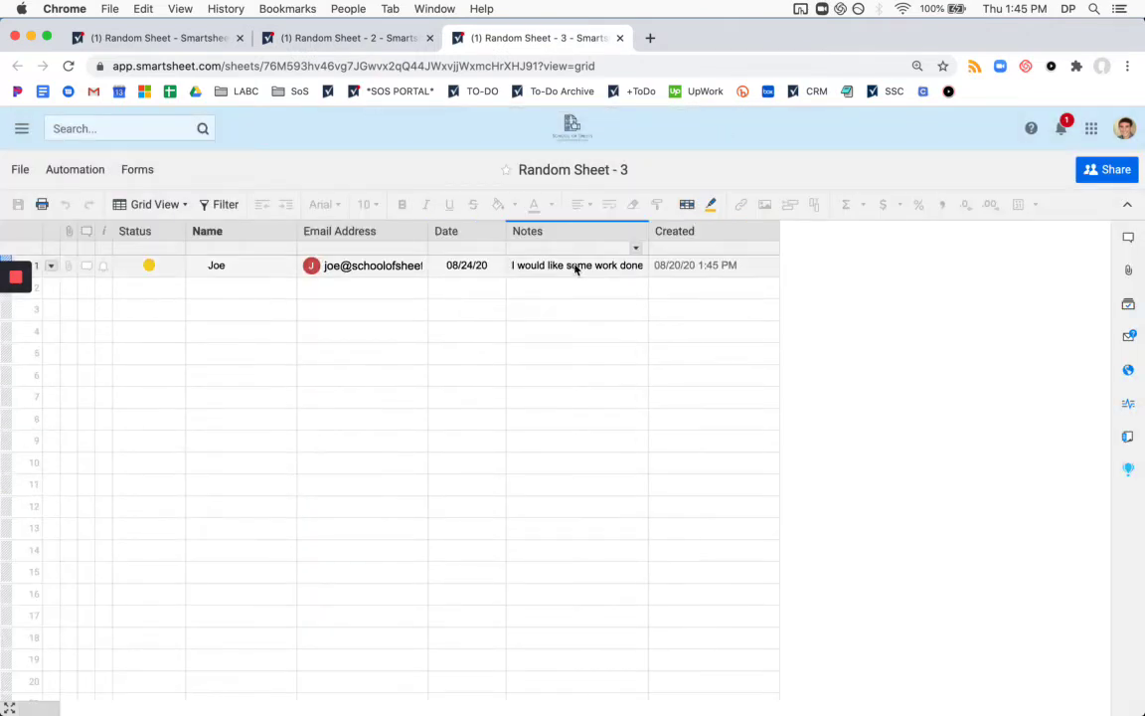
left_click(356, 37)
left_click(169, 38)
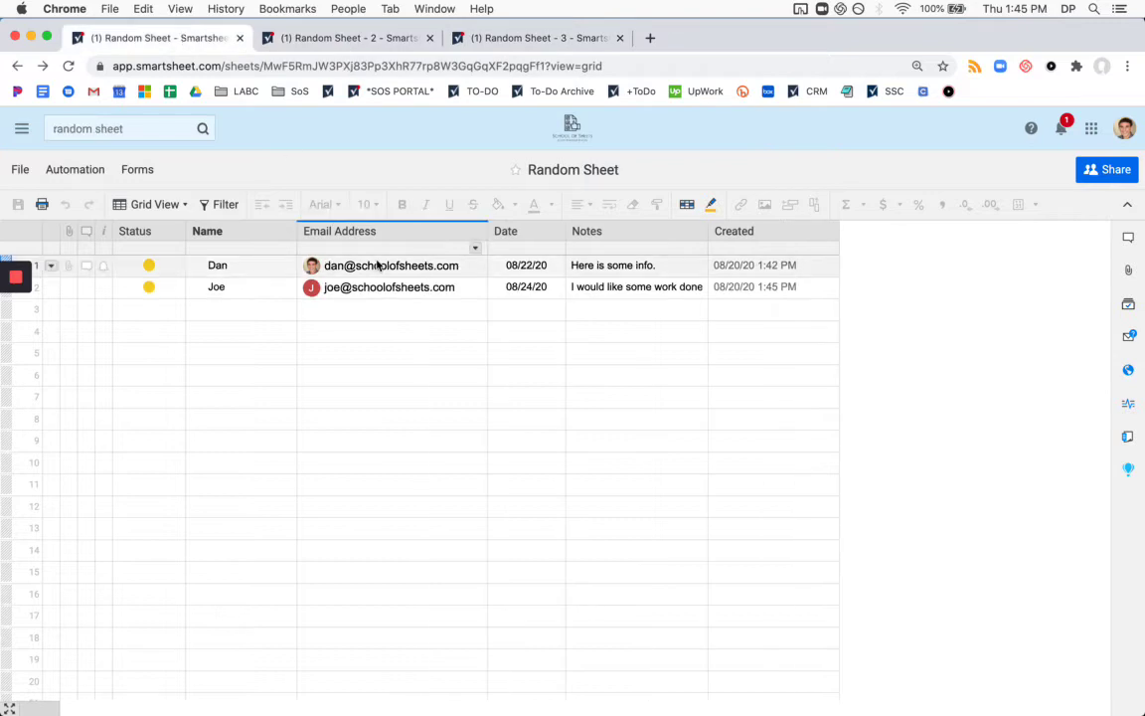
Add row 3 with 'ksjdnlgjnas' as Name and 'asdjgnalsnd' as Email Address, then save.
left_click(519, 445)
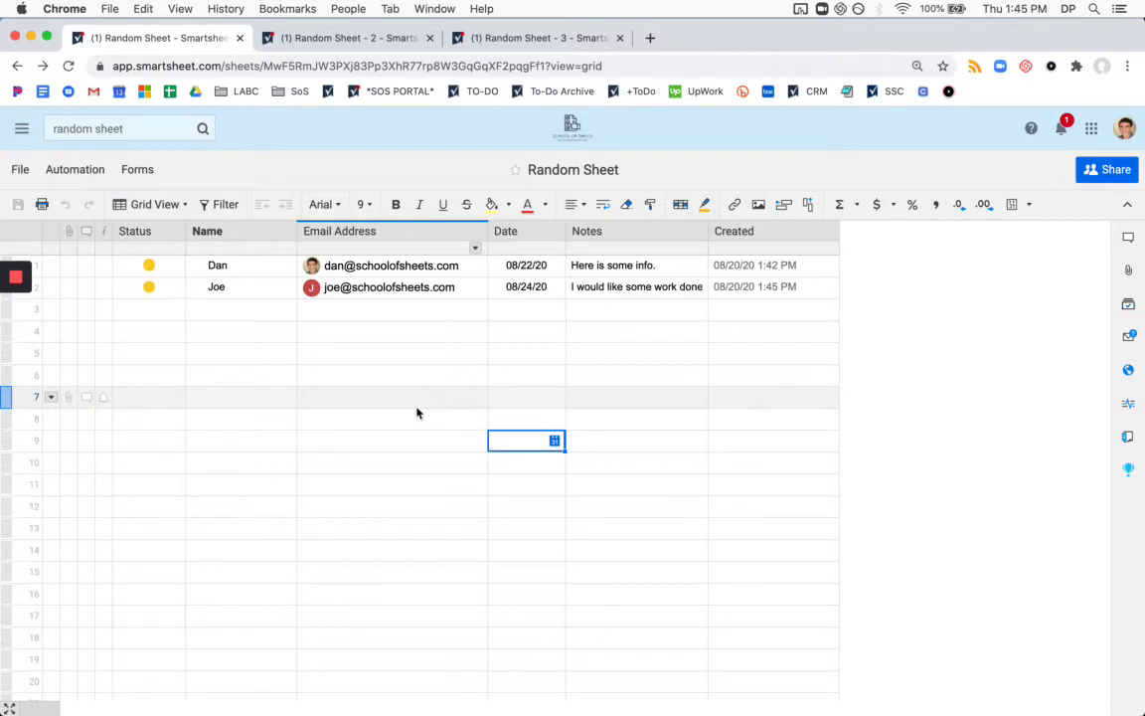
left_click(228, 312)
type("ksjdnlgjnas")
left_click(416, 316)
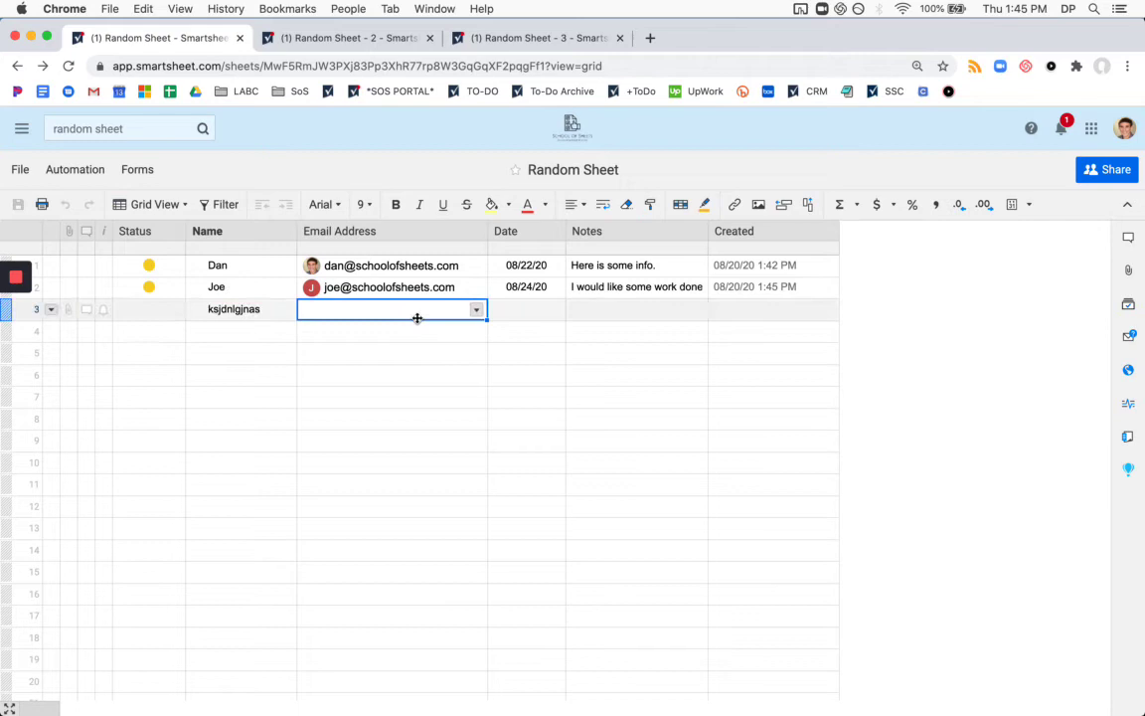
type("asdjgnalsnd")
left_click(457, 421)
key("super+s")
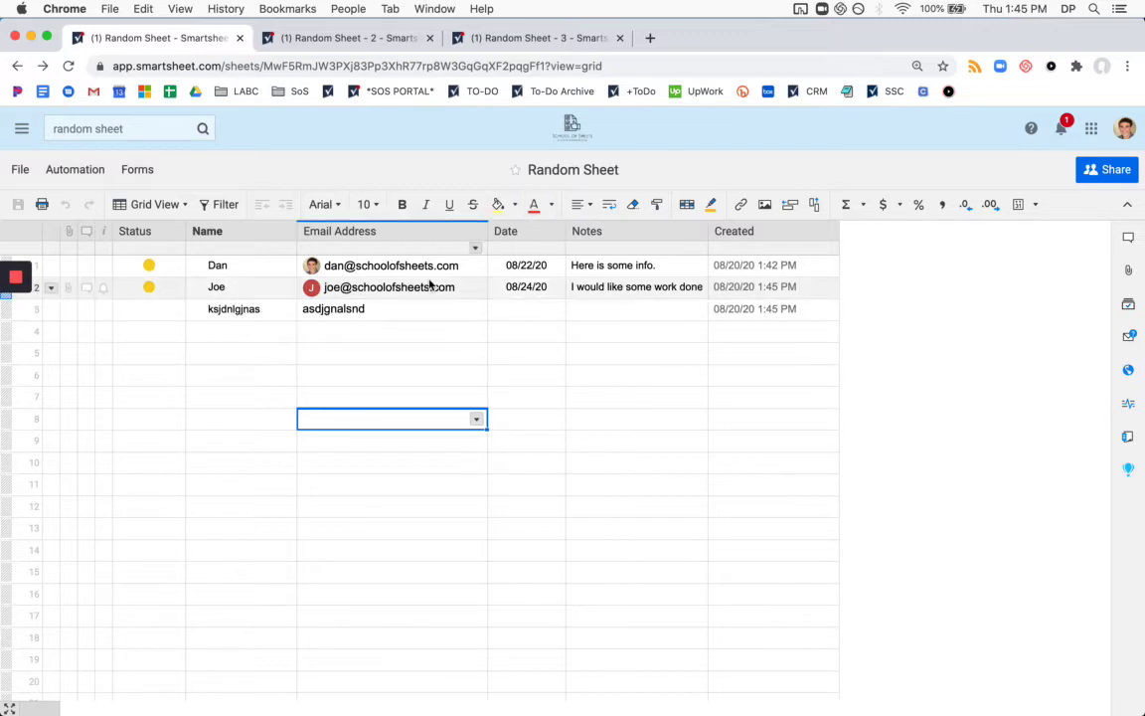
Refresh Random Sheet - 2 and - 3 to check for the test row, then return to Random Sheet.
left_click(345, 40)
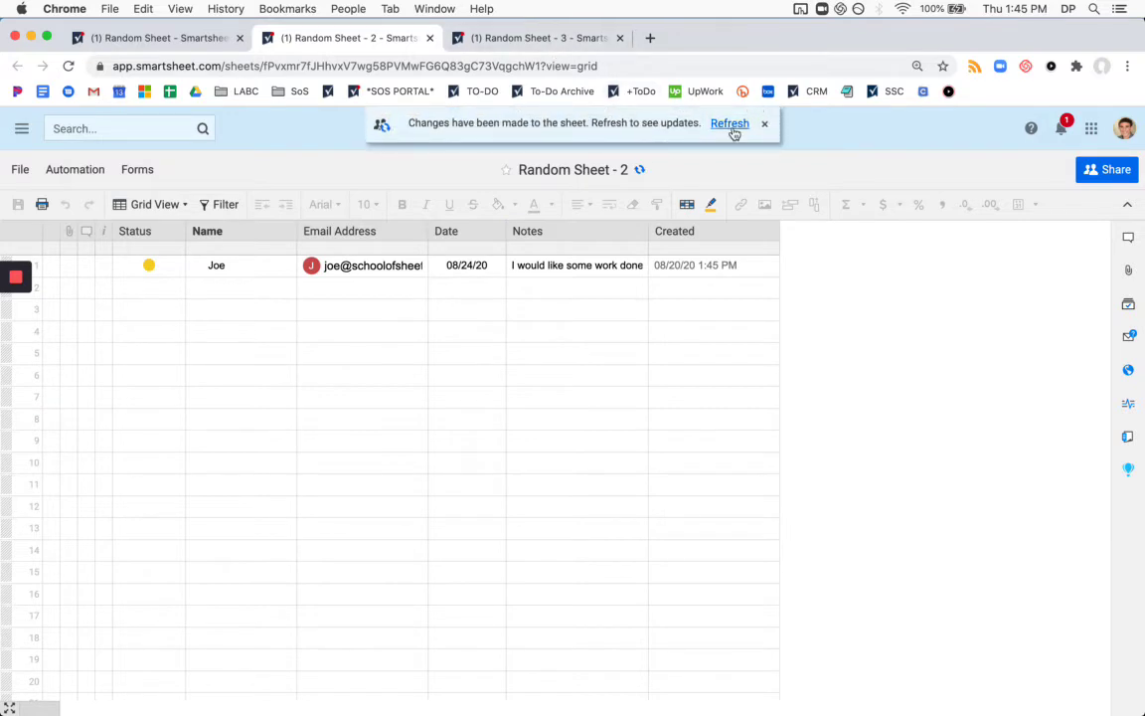
left_click(730, 123)
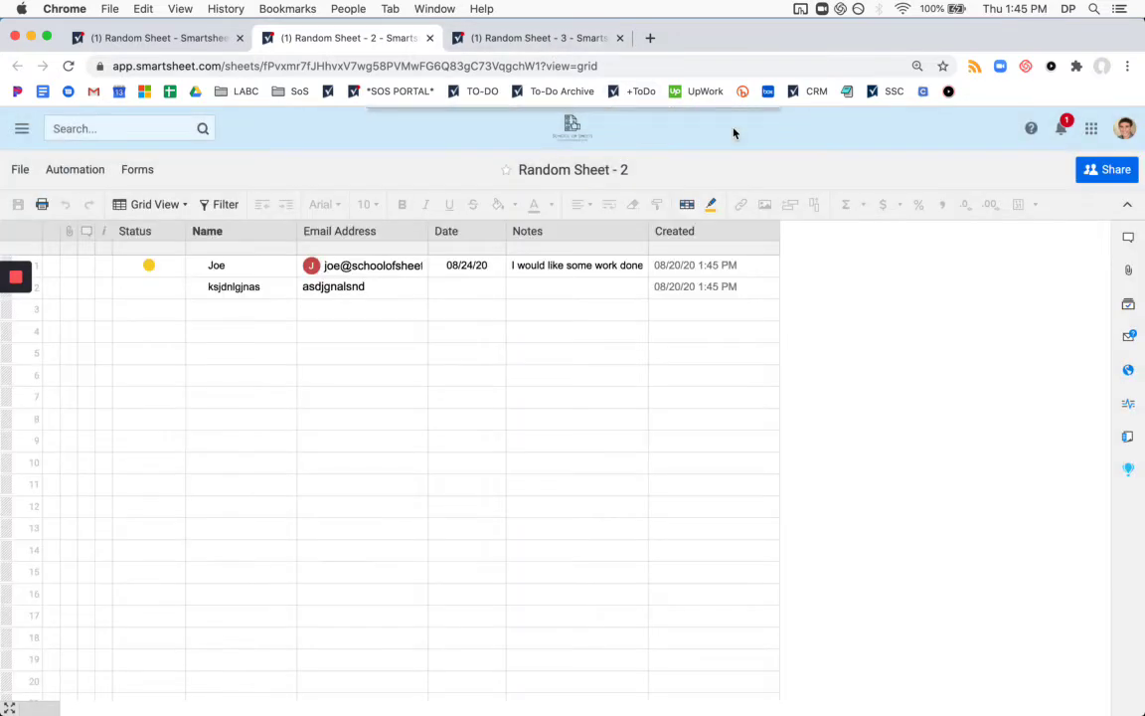
left_click(534, 40)
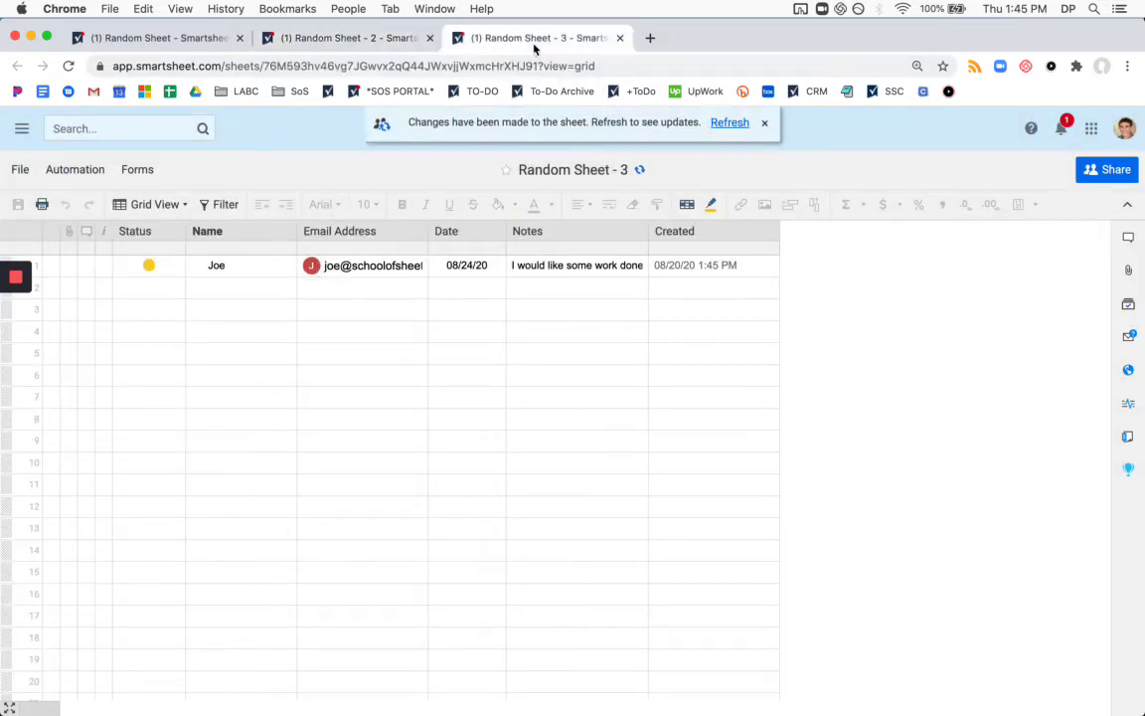
left_click(736, 127)
left_click(338, 42)
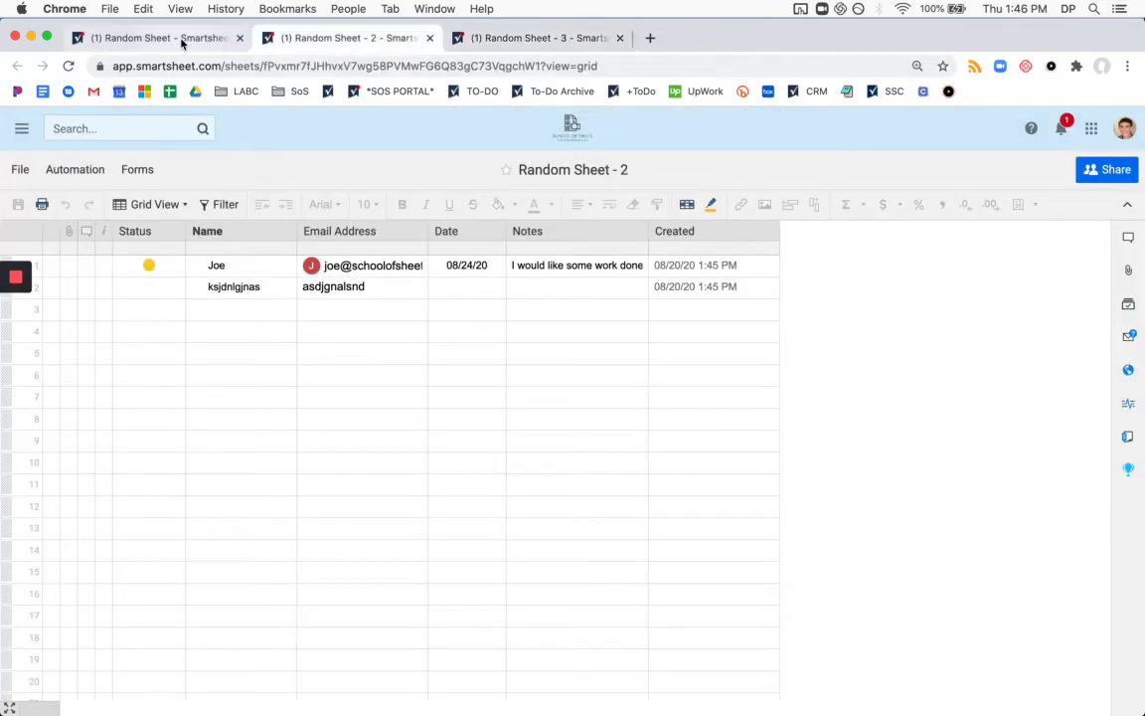
left_click(182, 41)
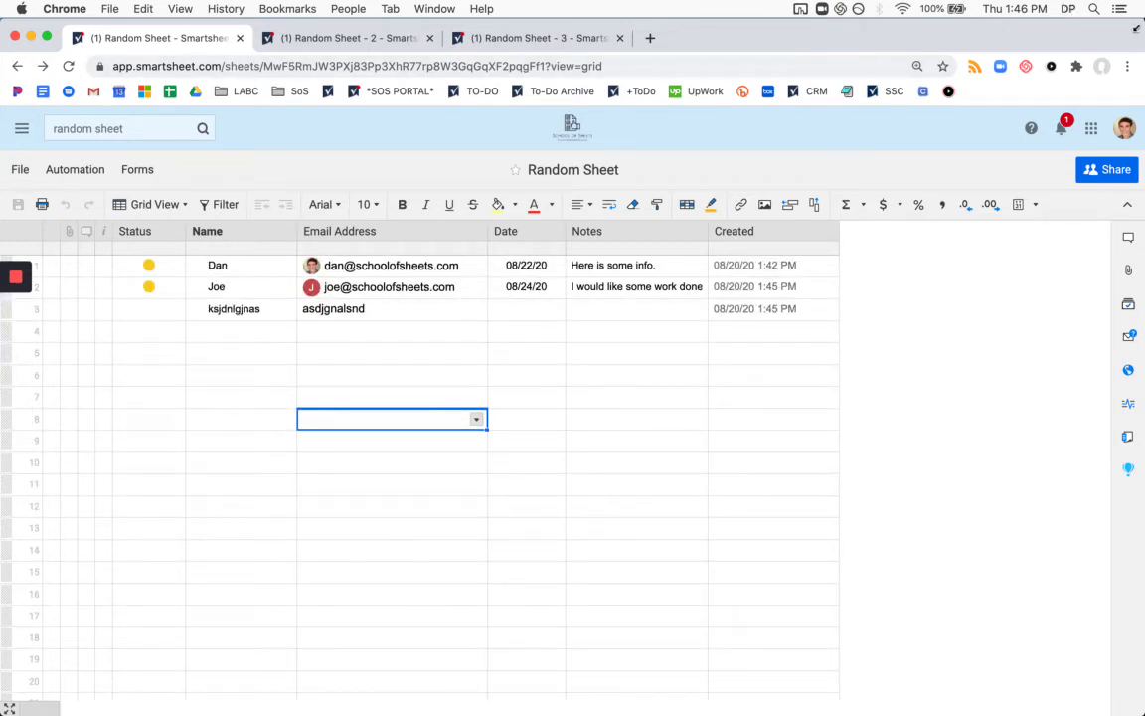
Reposition the browser window and delete test row 3 from Random Sheet.
left_click_drag(1114, 27, 1031, 28)
left_click_drag(925, 30, 1102, 32)
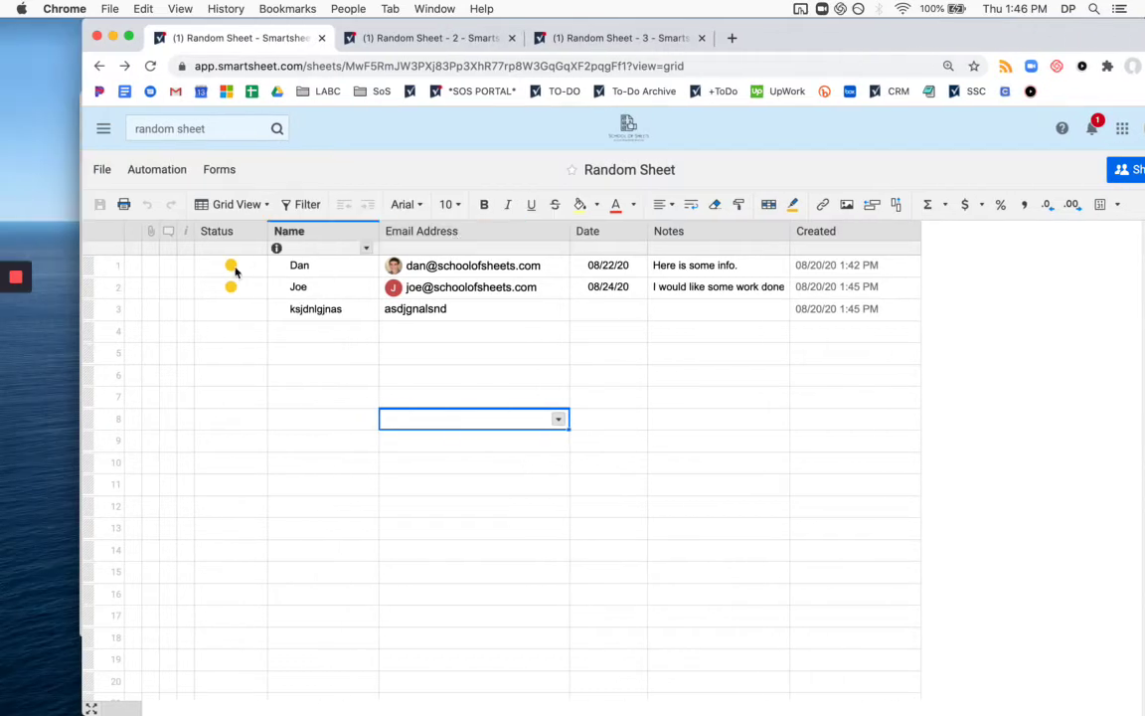
left_click(97, 312)
right_click(94, 313)
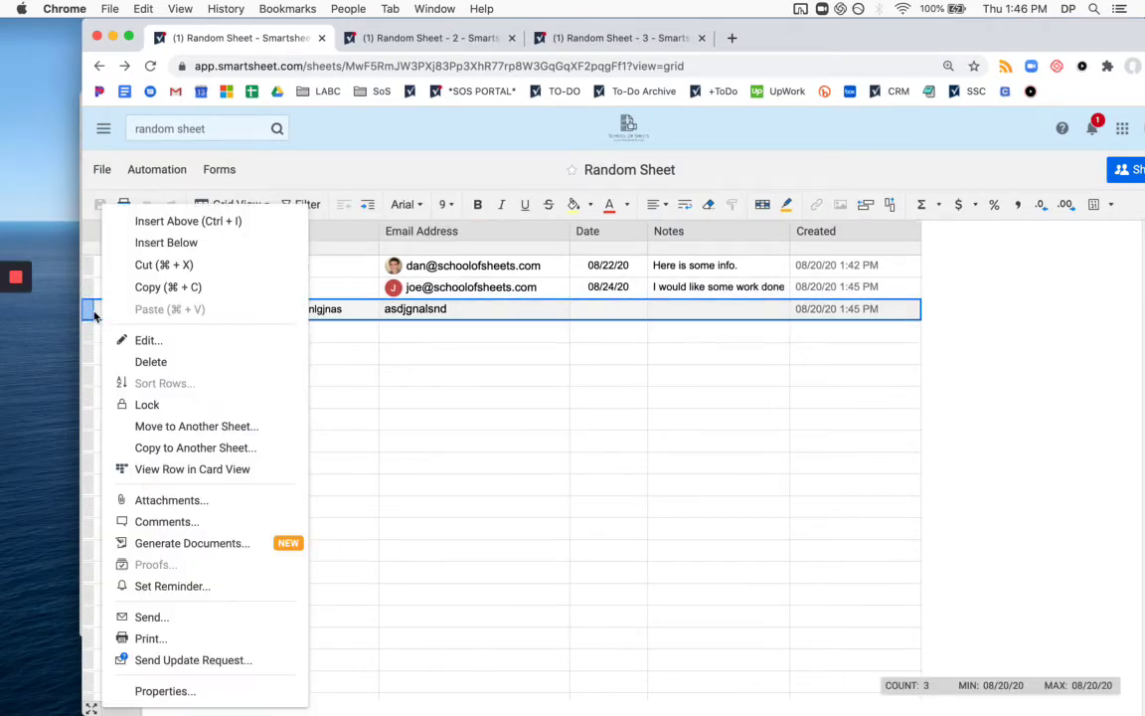
left_click(151, 362)
Delete the copied test row from Random Sheet - 2 and Random Sheet - 3.
left_click(363, 38)
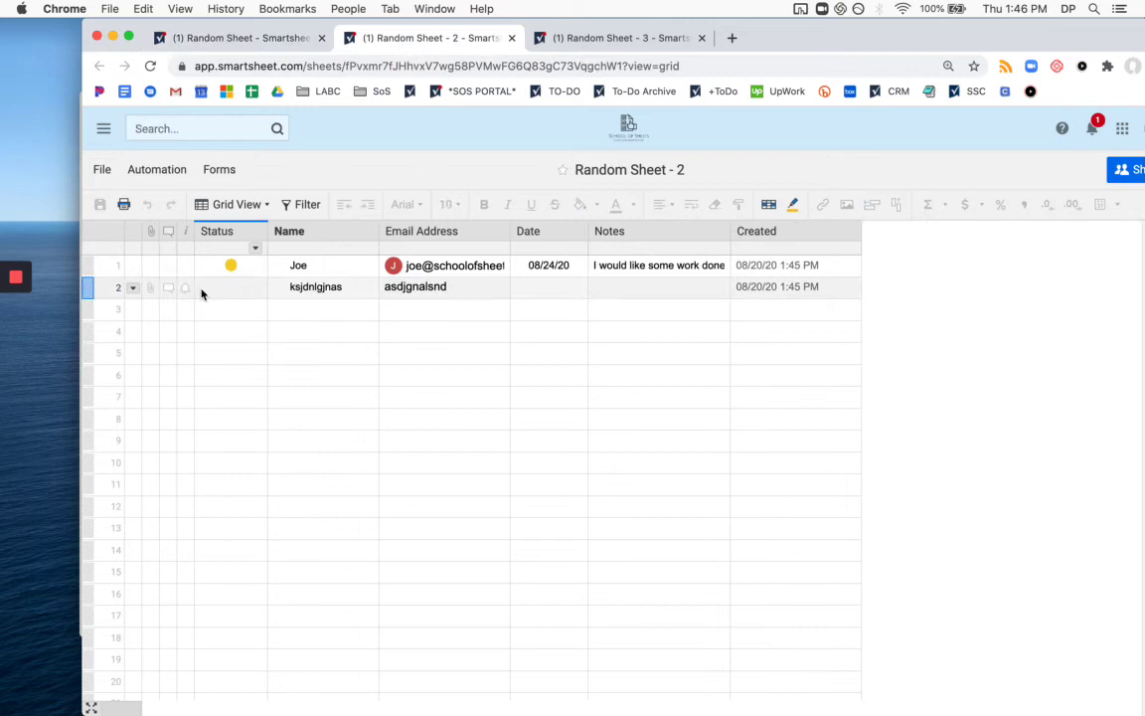
right_click(99, 312)
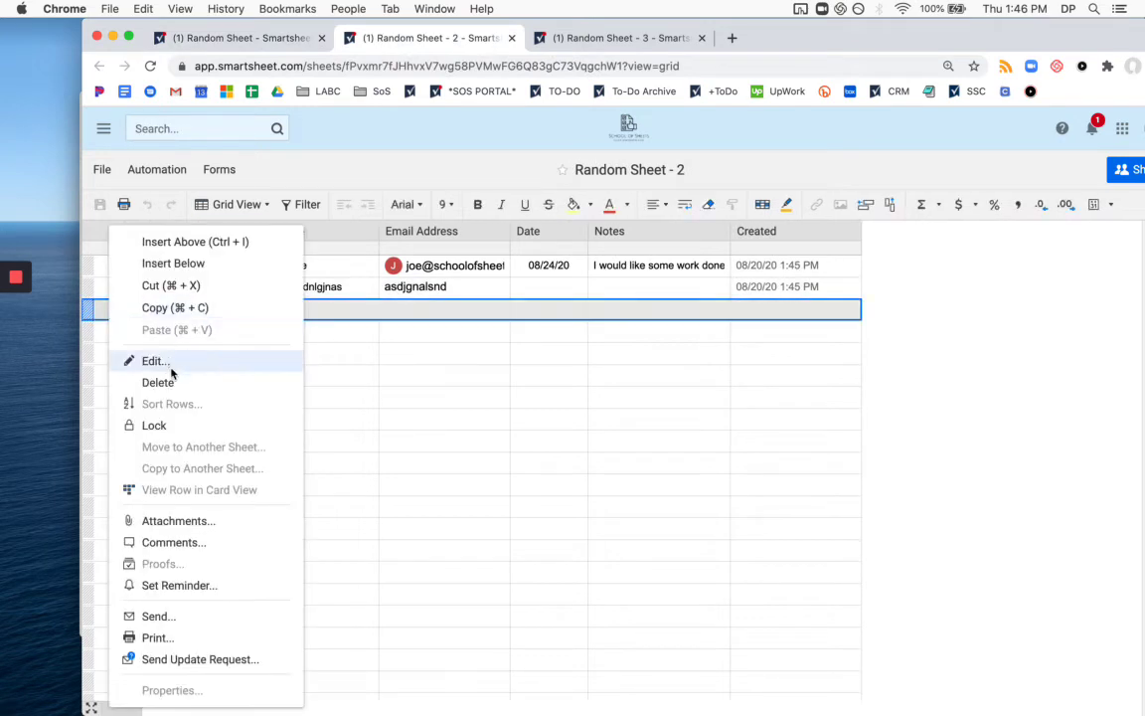
left_click(427, 332)
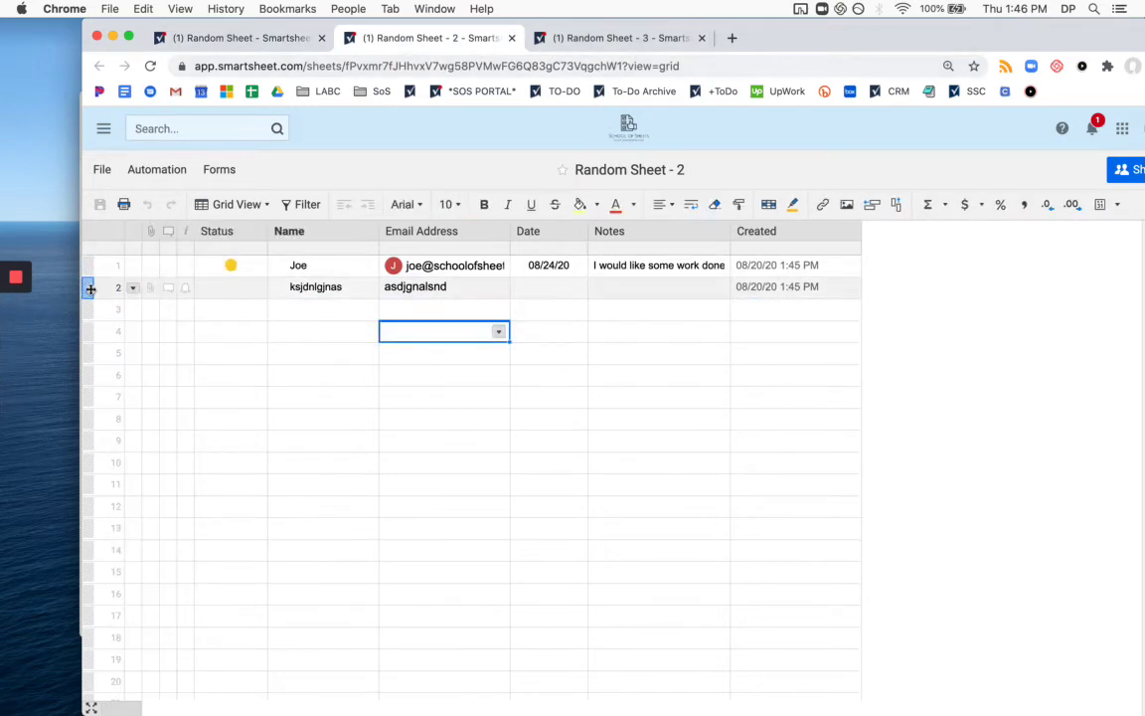
right_click(94, 288)
left_click(151, 360)
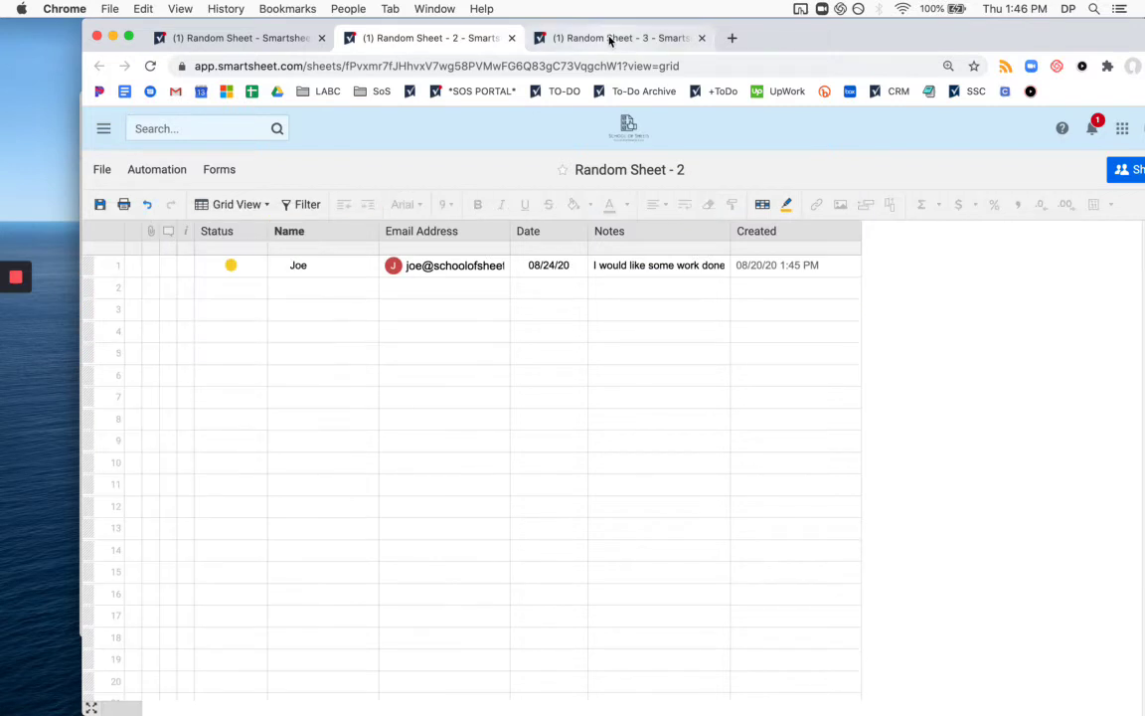
left_click(610, 40)
right_click(94, 288)
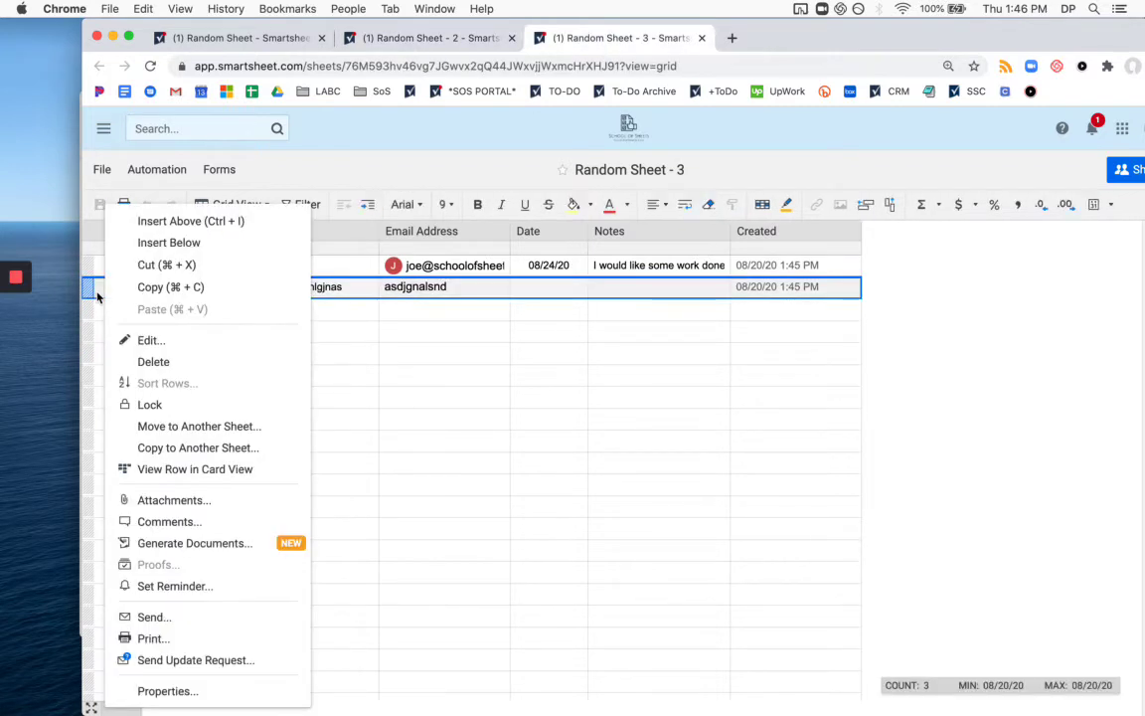
left_click(155, 361)
Save Random Sheet - 3, Random Sheet - 2 and the original Random Sheet.
left_click(101, 205)
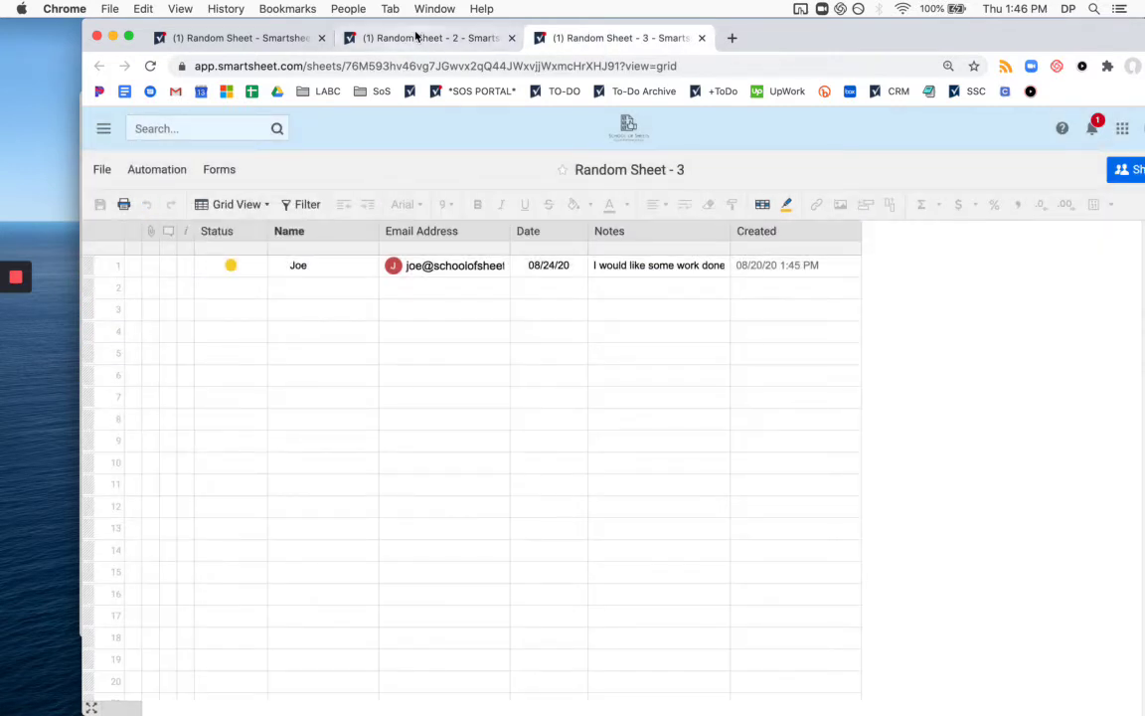
left_click(416, 37)
left_click(99, 205)
left_click(237, 39)
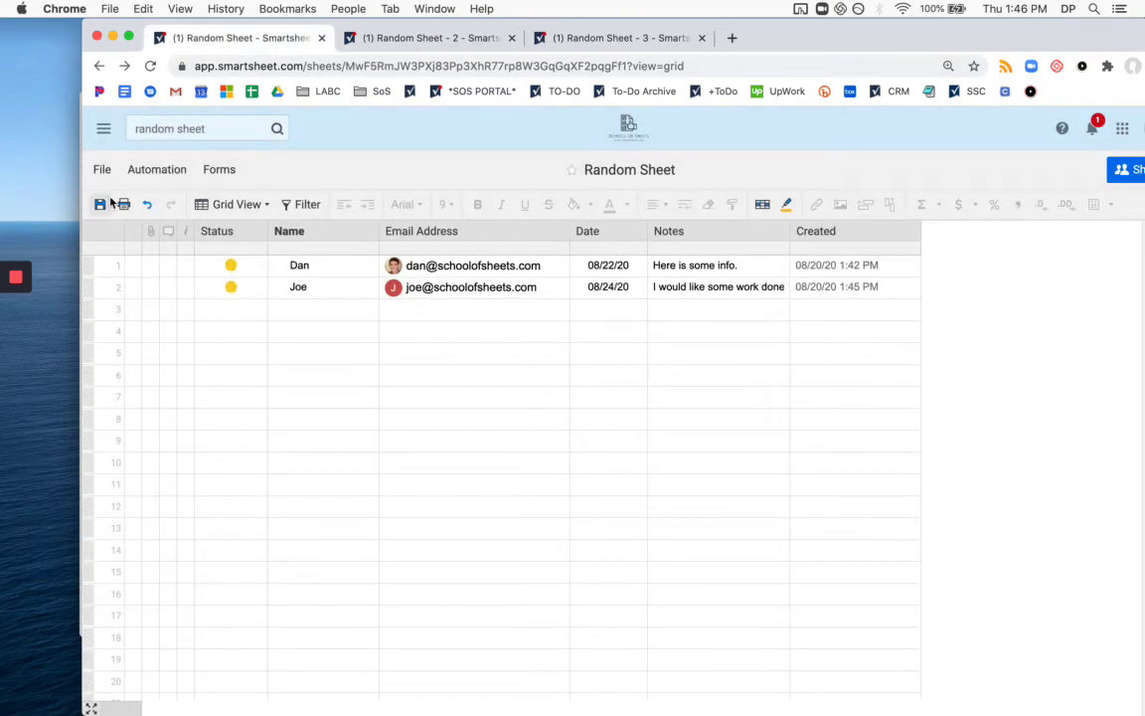
left_click(100, 204)
left_click(798, 9)
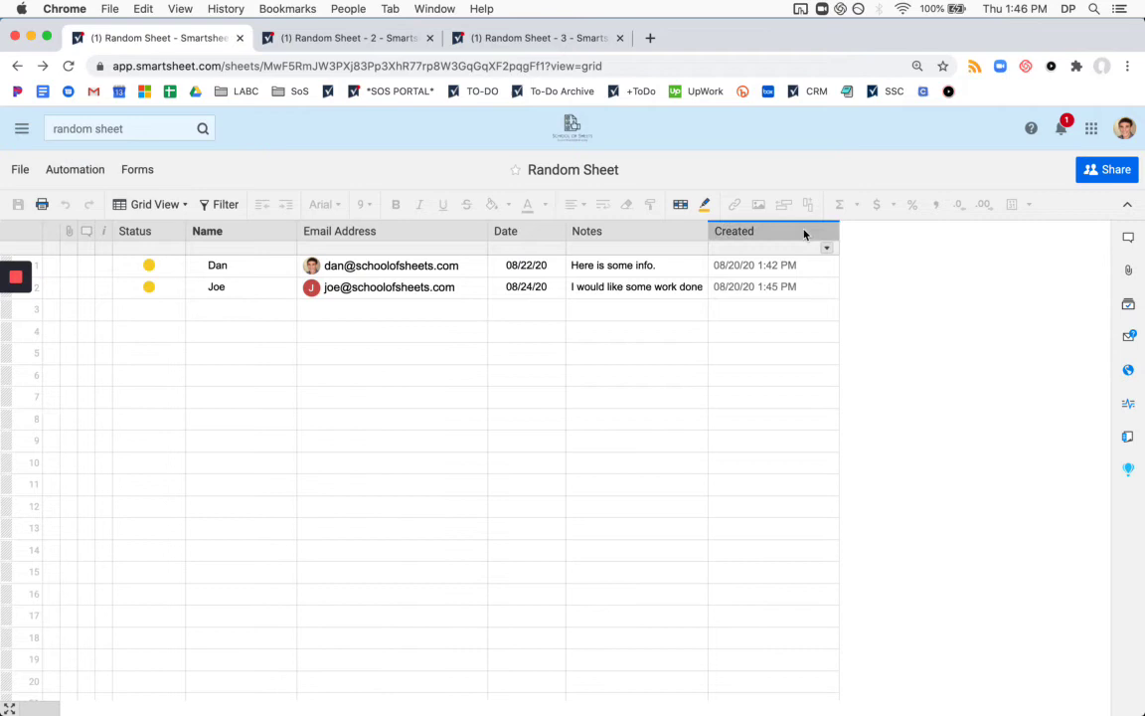
Insert a checkbox column named Form Entry to the right of Created.
right_click(805, 234)
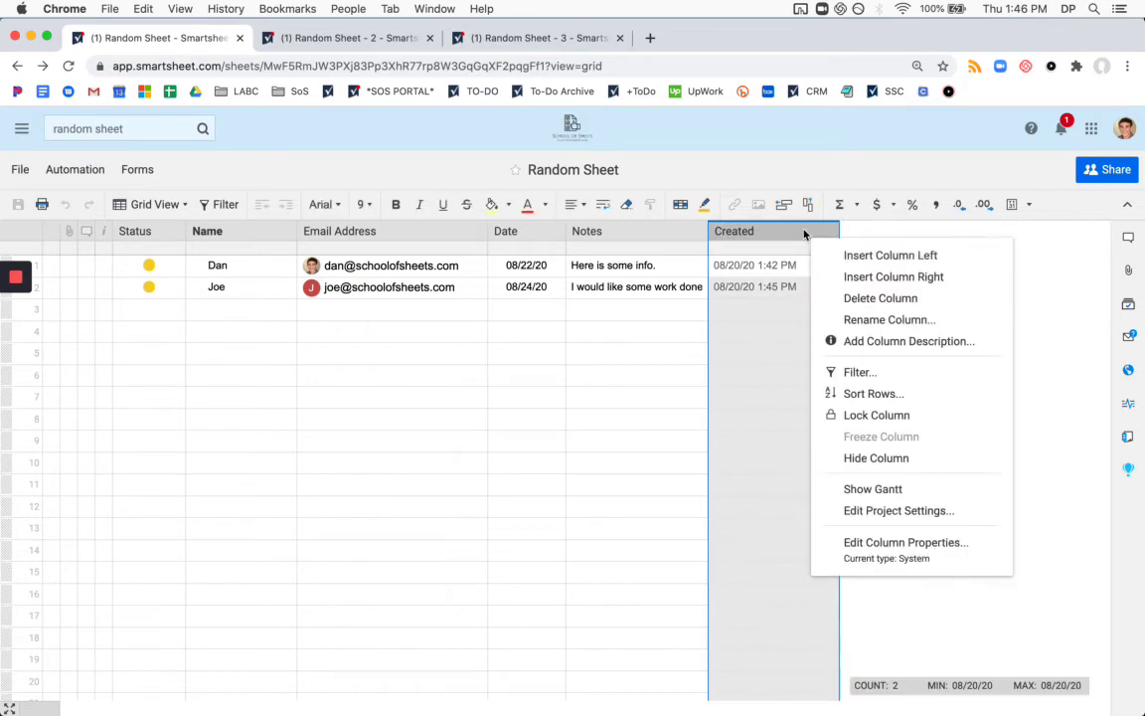
left_click(878, 278)
left_click(527, 471)
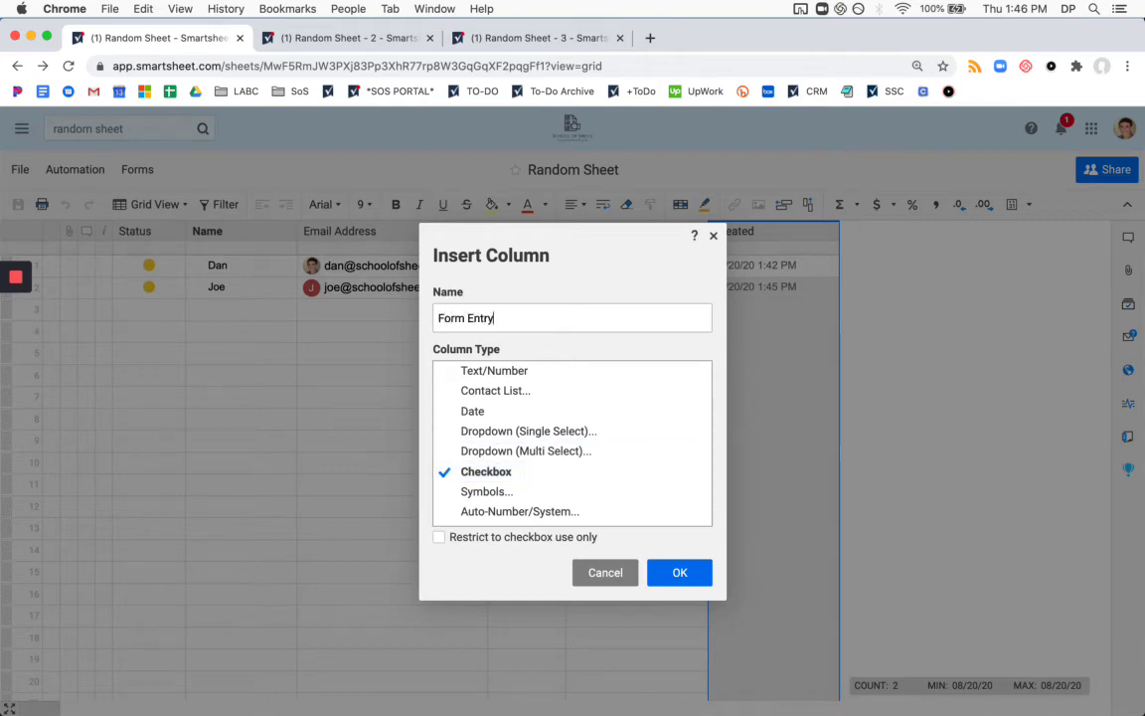
left_click(680, 573)
Lock the Form Entry column against edits and hide it from the grid.
right_click(870, 240)
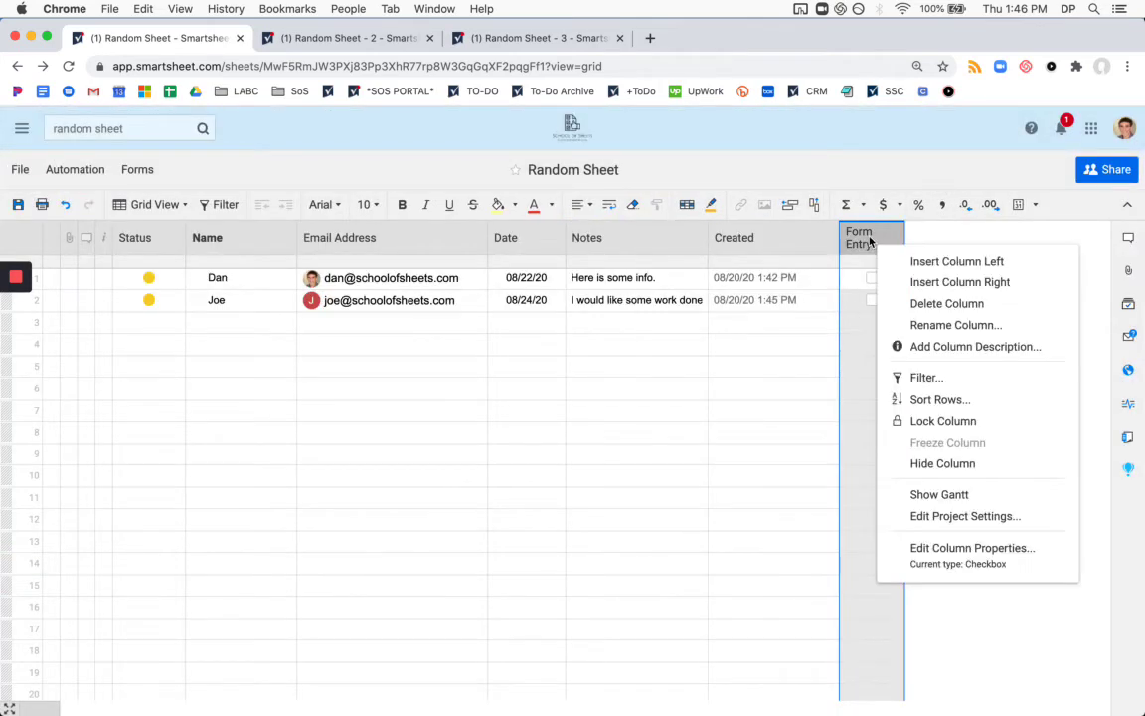
left_click(938, 425)
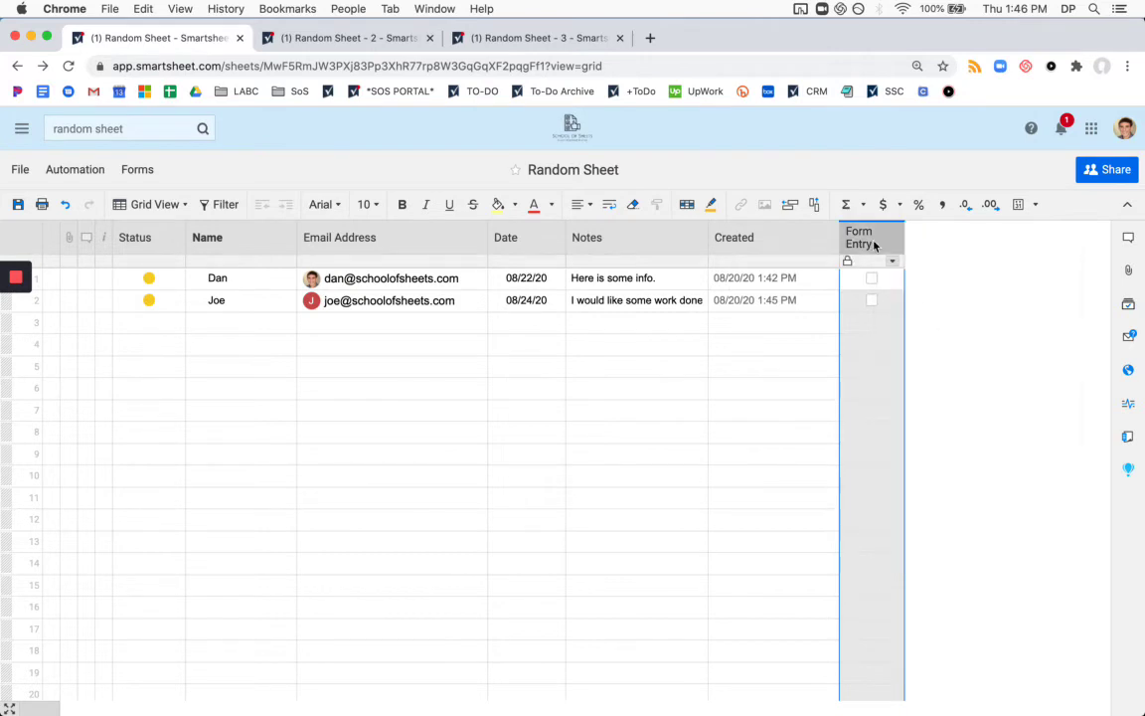
right_click(873, 244)
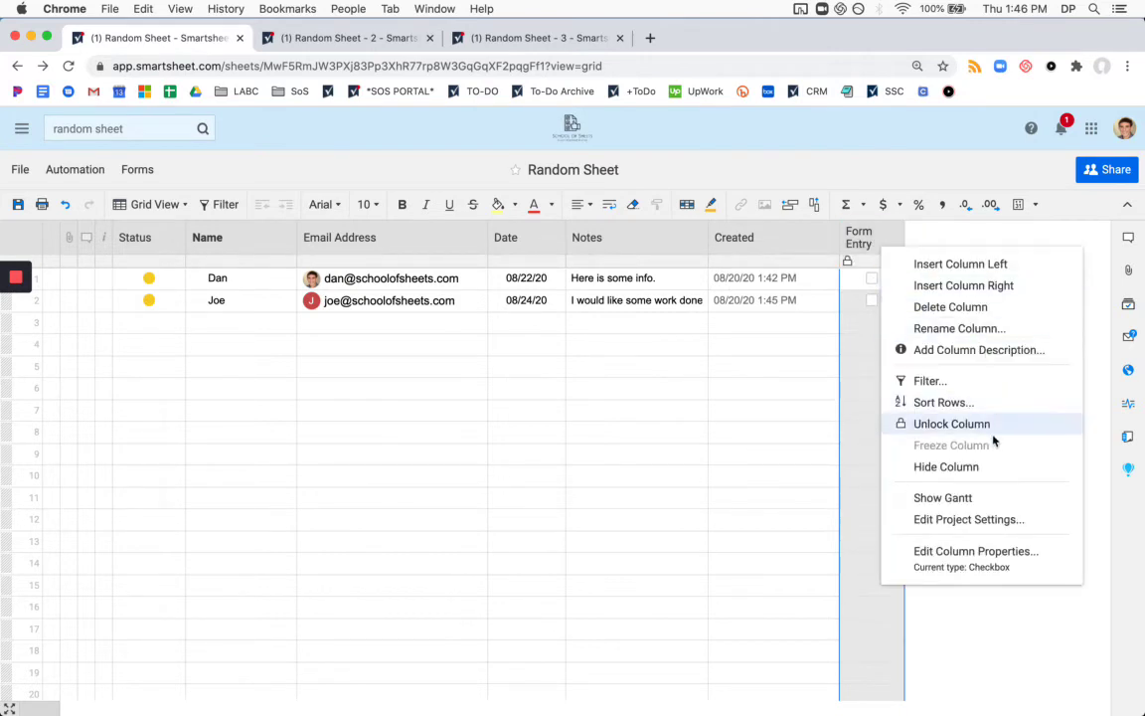
left_click(974, 476)
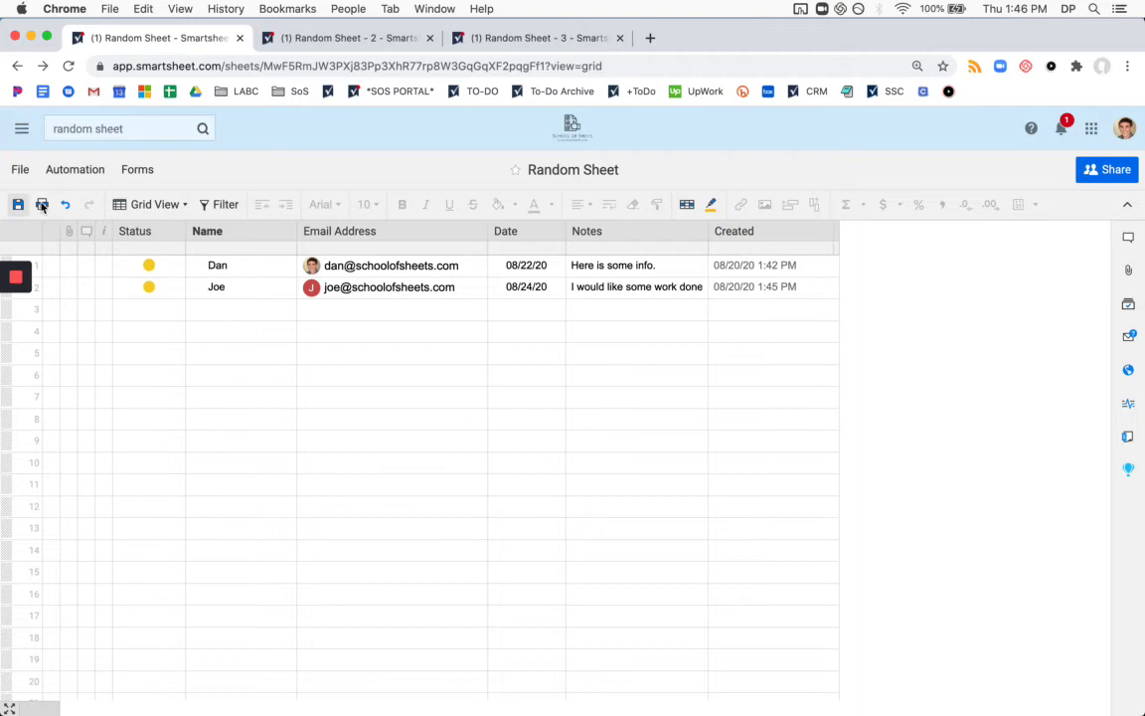
left_click(139, 170)
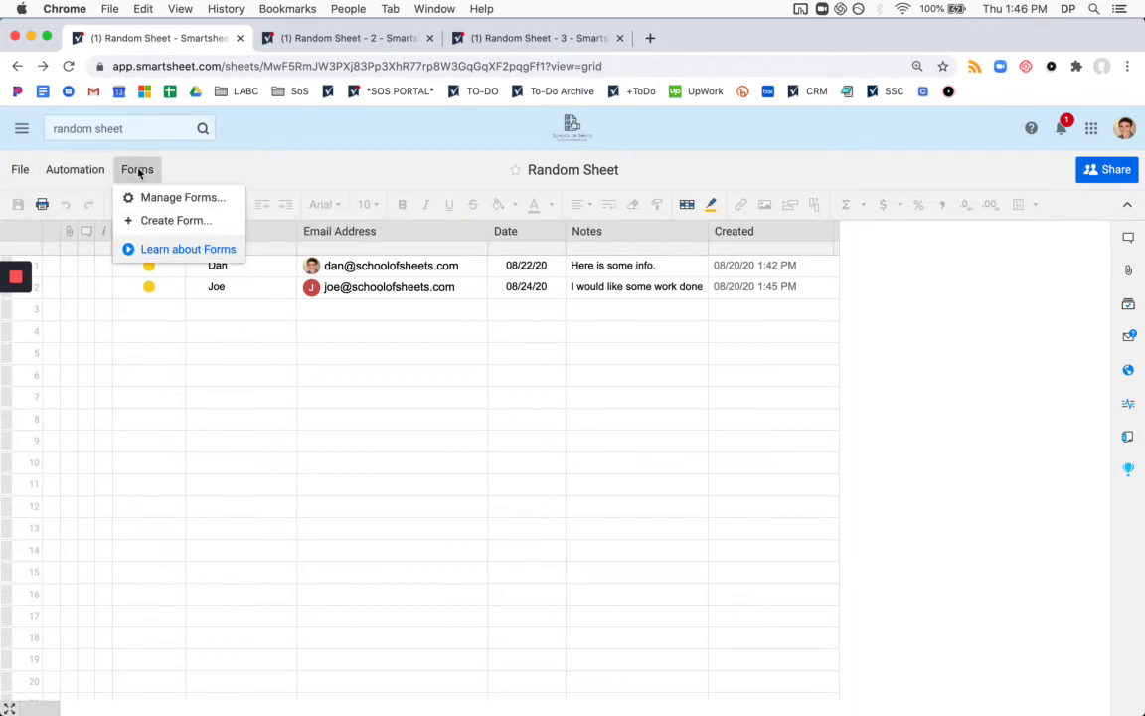
Place Form Entry below Status on the Customer Quote Form as a hidden field, then save the form.
left_click(183, 198)
left_click(538, 395)
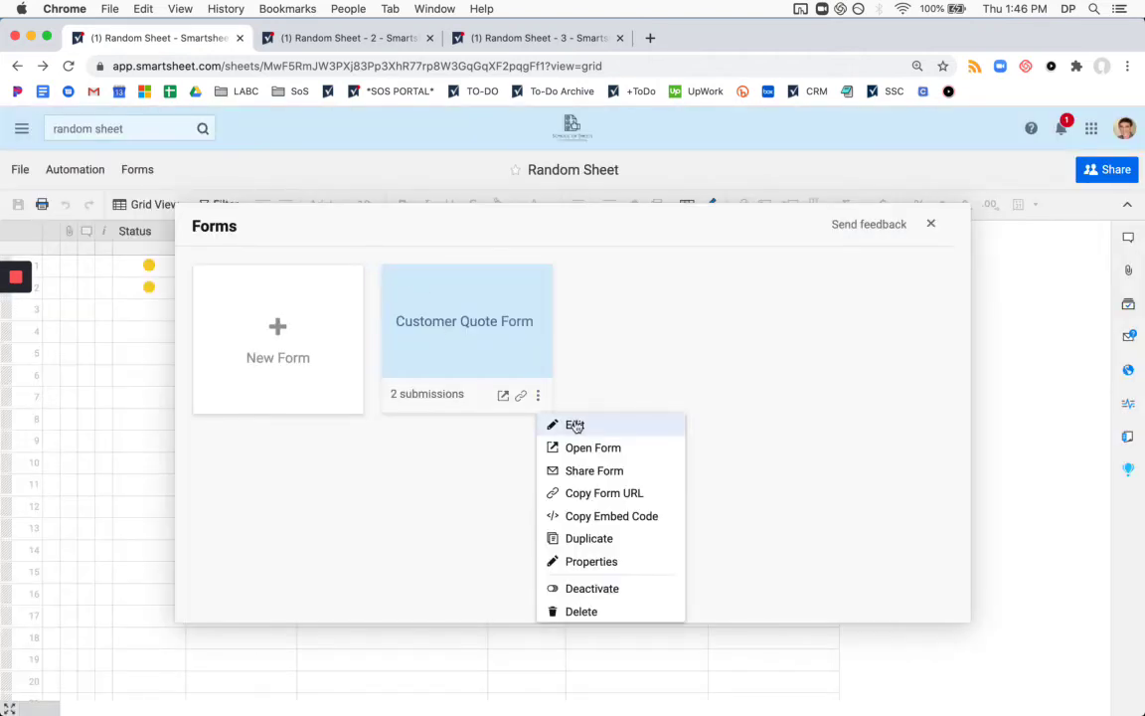
left_click(574, 425)
left_click_drag(124, 227, 465, 425)
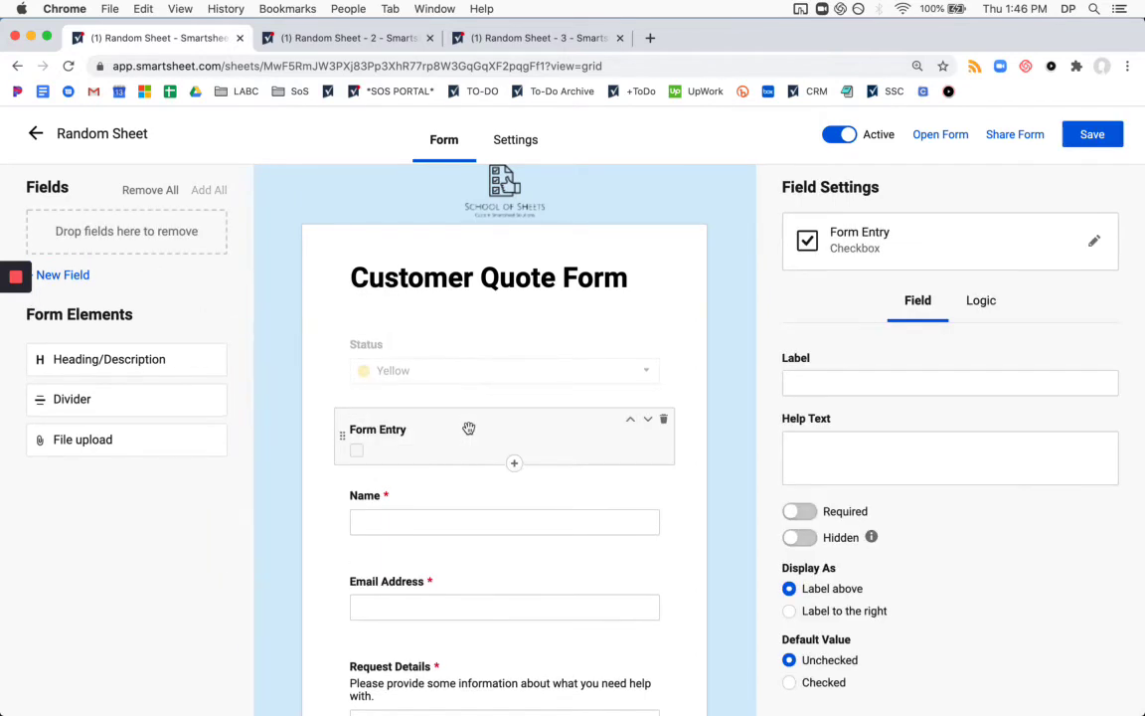
left_click(800, 537)
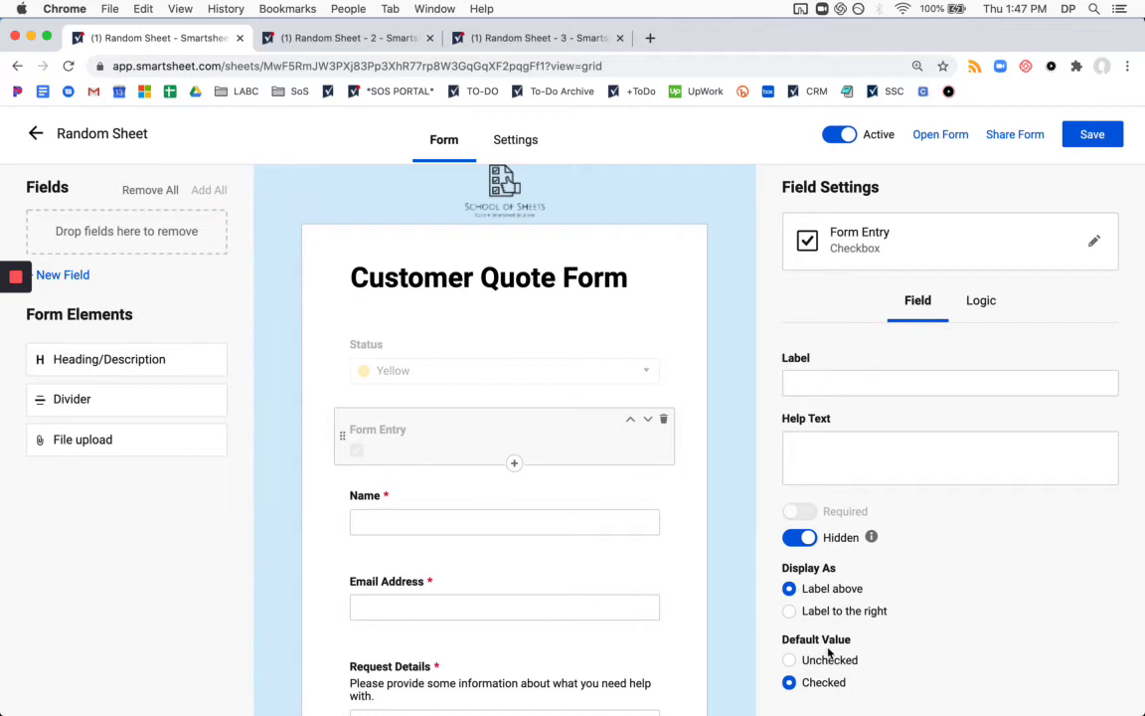
left_click(1089, 139)
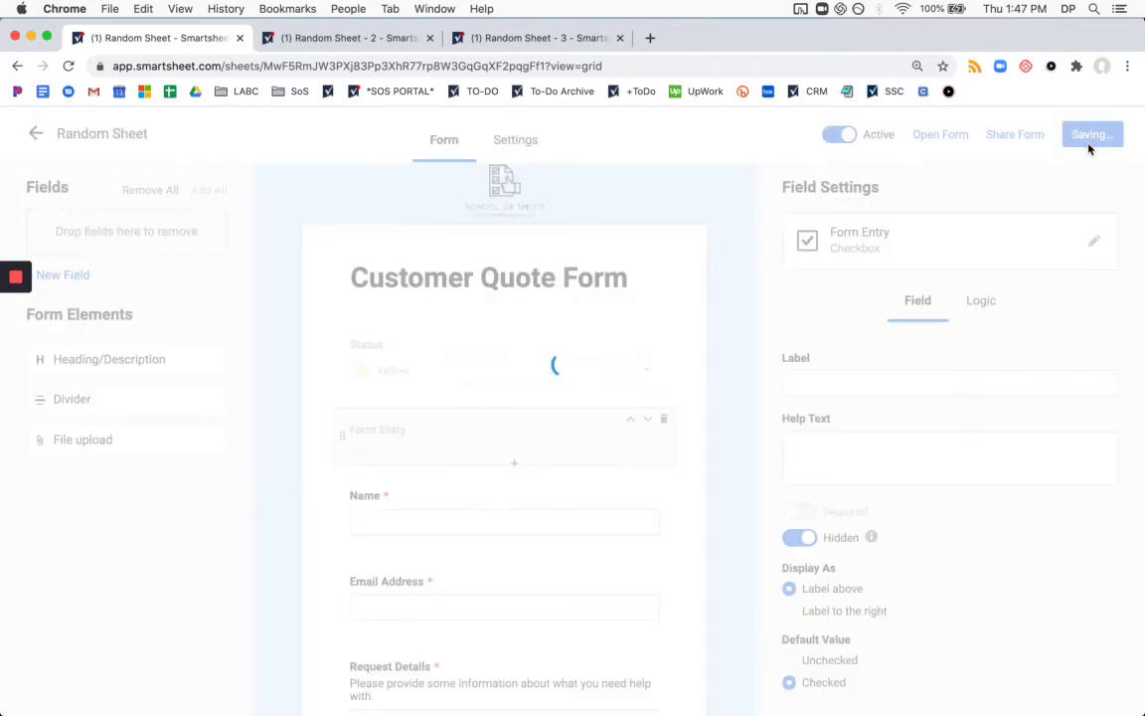
left_click(38, 135)
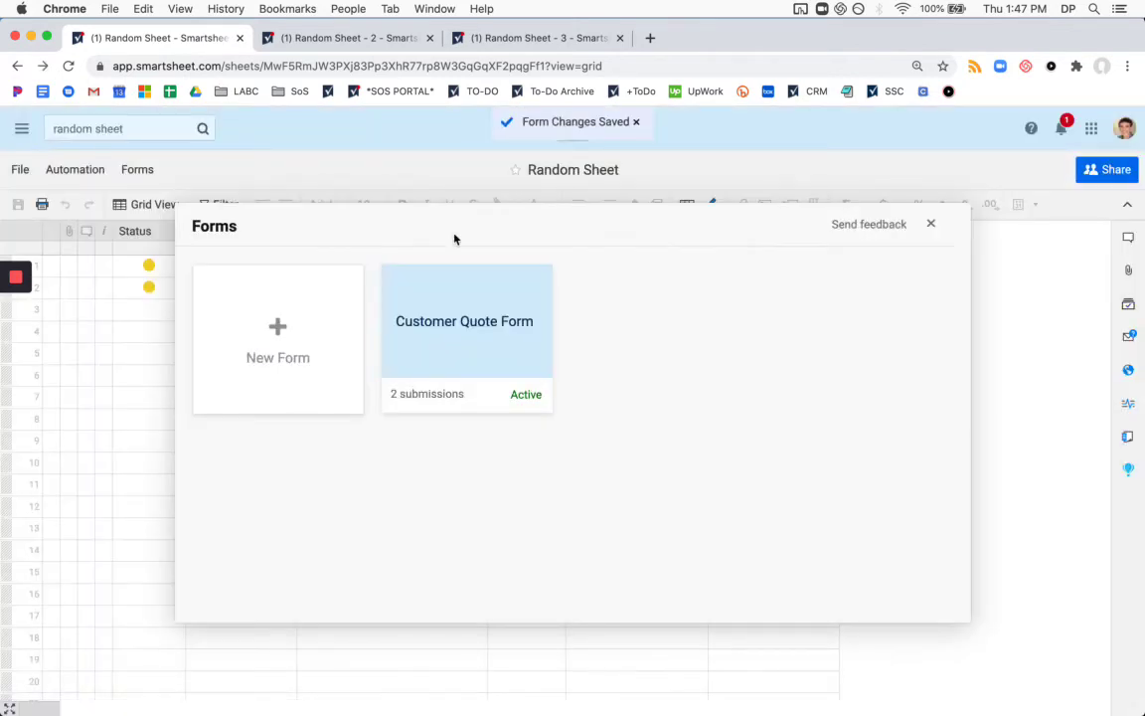
Give the Copy New Form Entries workflow a 'Form Entry is checked' condition and save it.
left_click(928, 223)
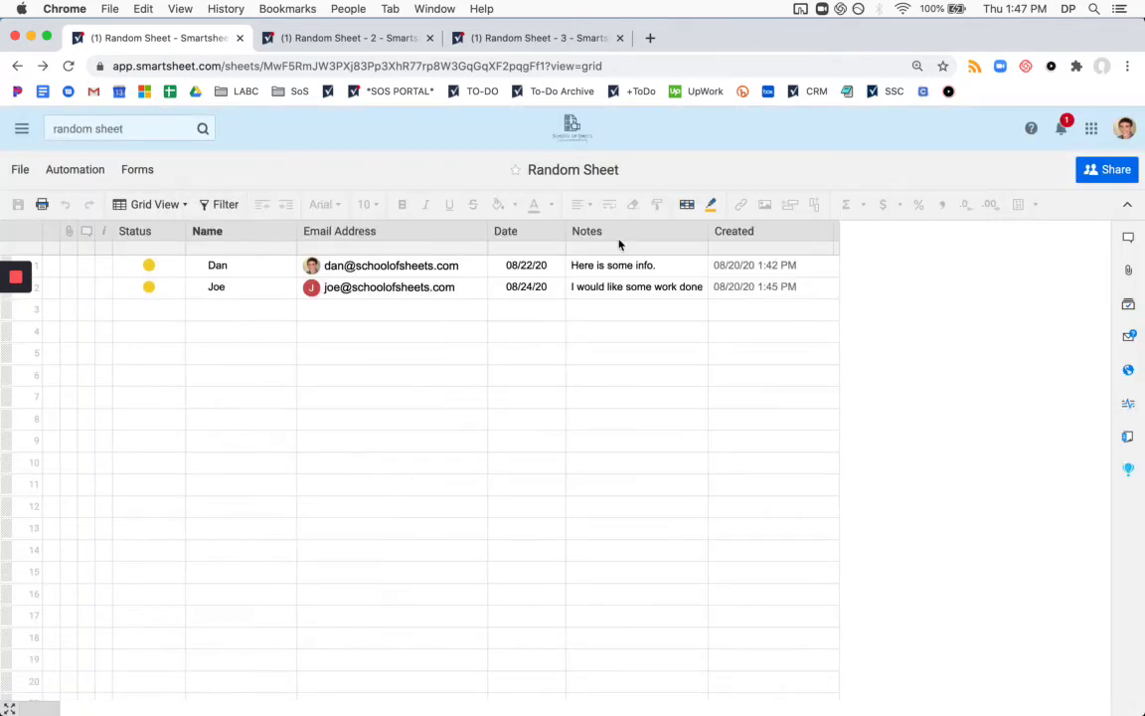
left_click(77, 170)
left_click(149, 221)
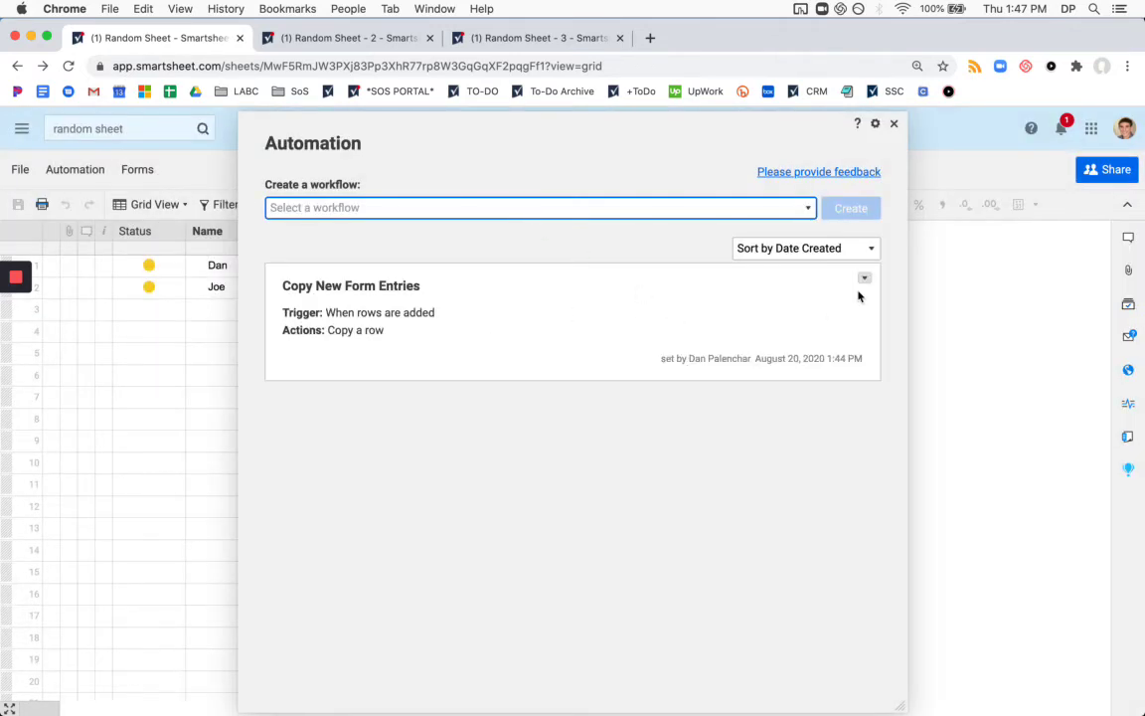
left_click(864, 279)
left_click(905, 323)
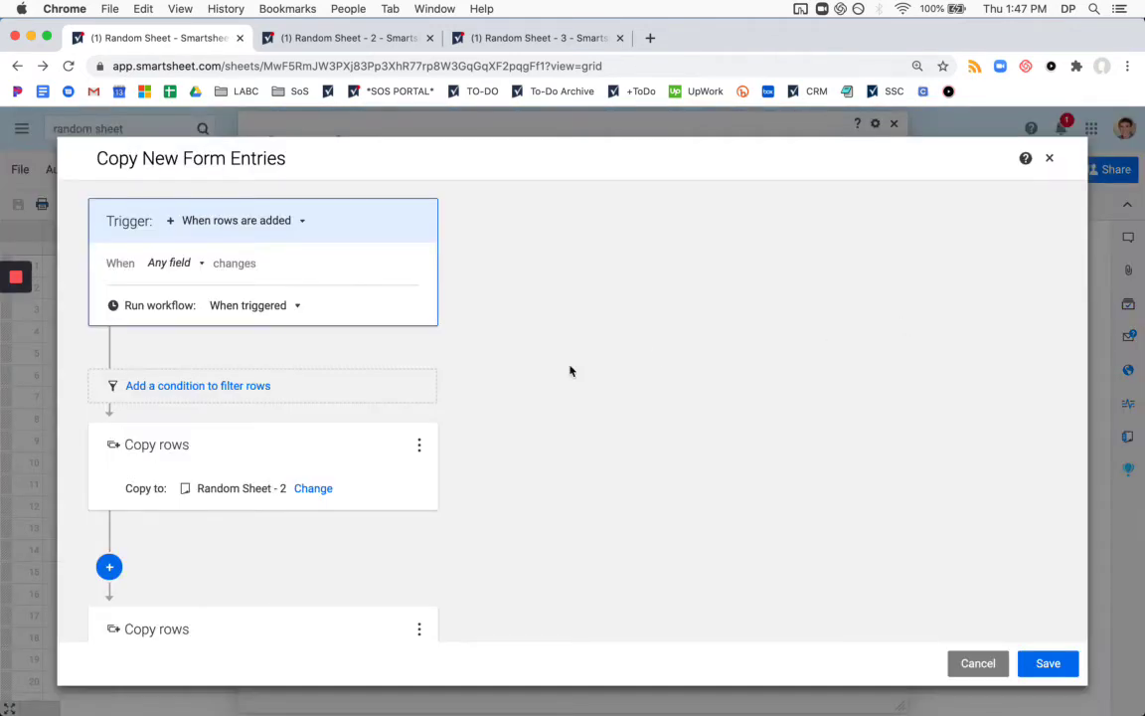
left_click(227, 396)
scroll(417, 428, "down", 1)
left_click(214, 452)
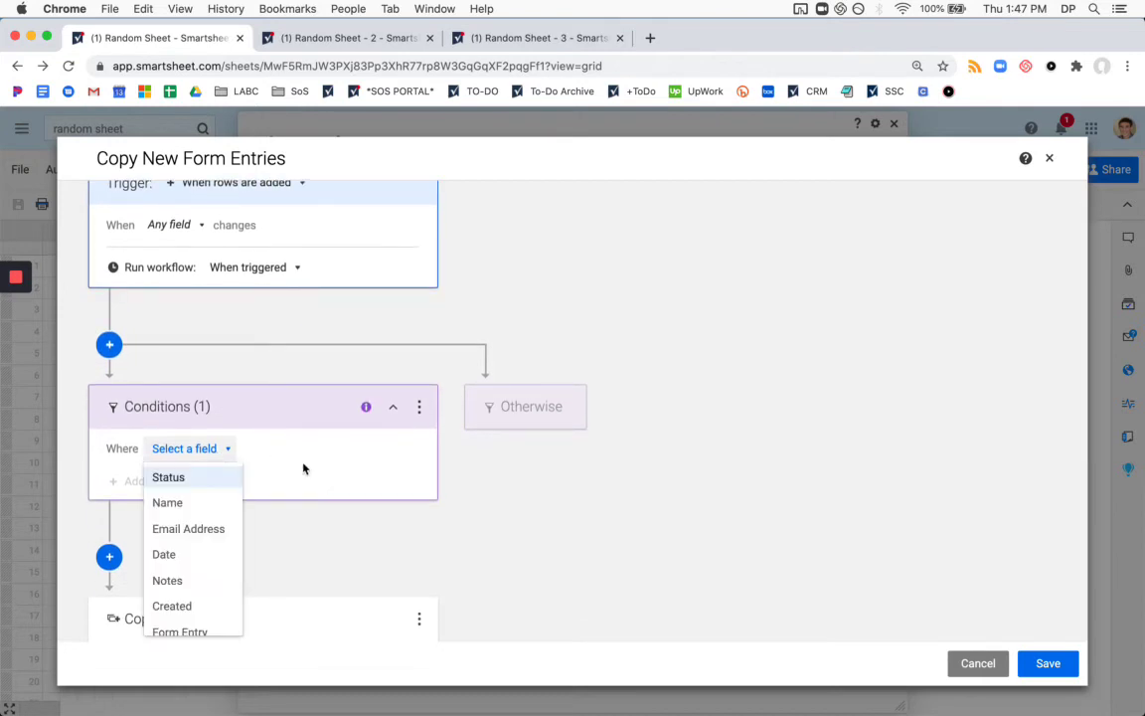
left_click(207, 618)
scroll(246, 389, "down", 1)
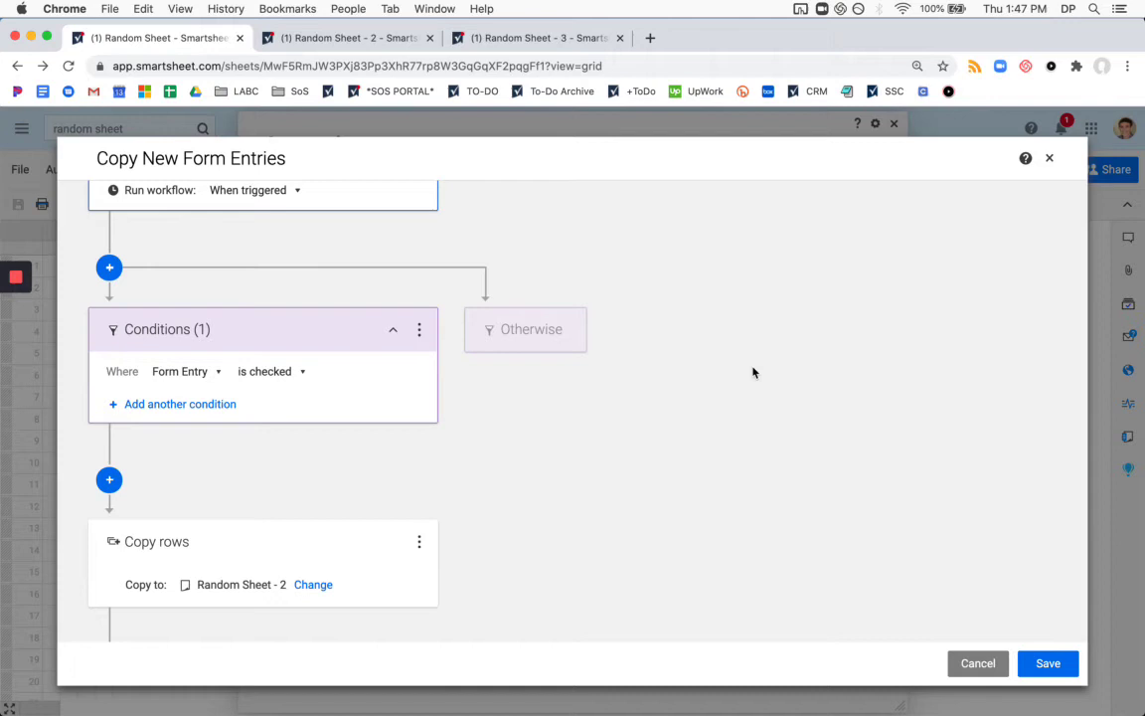
left_click(1044, 666)
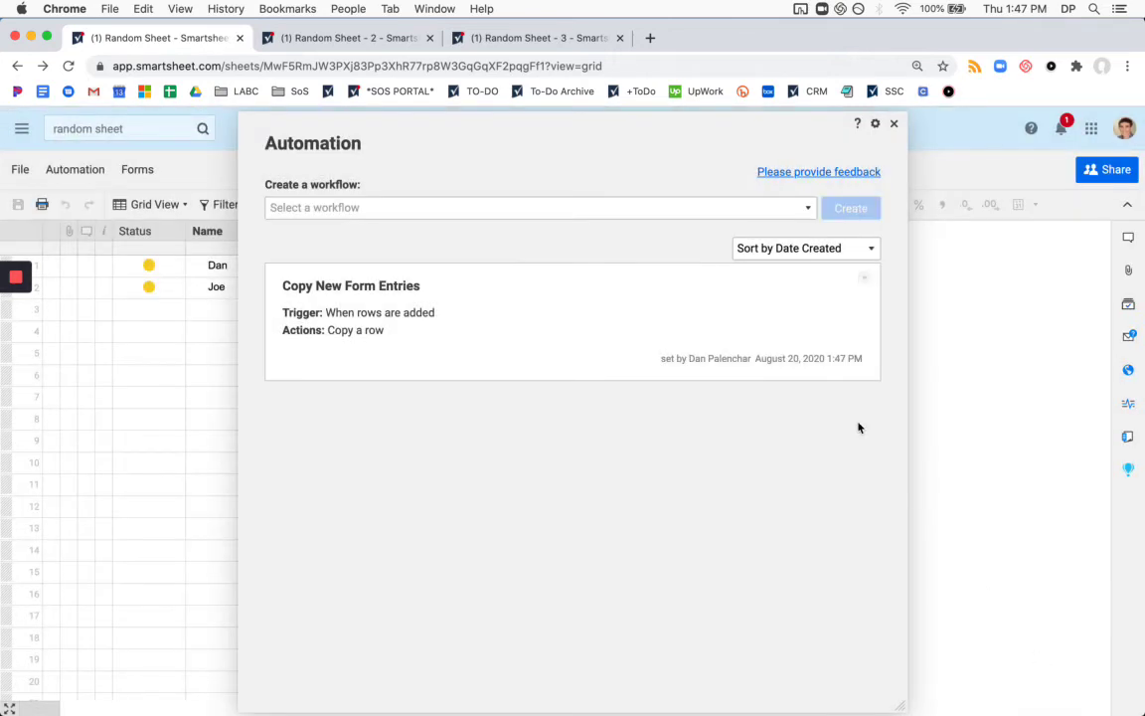
Enter a test row 3 named 'Bad data' with a placeholder e-mail and today's date.
left_click(893, 126)
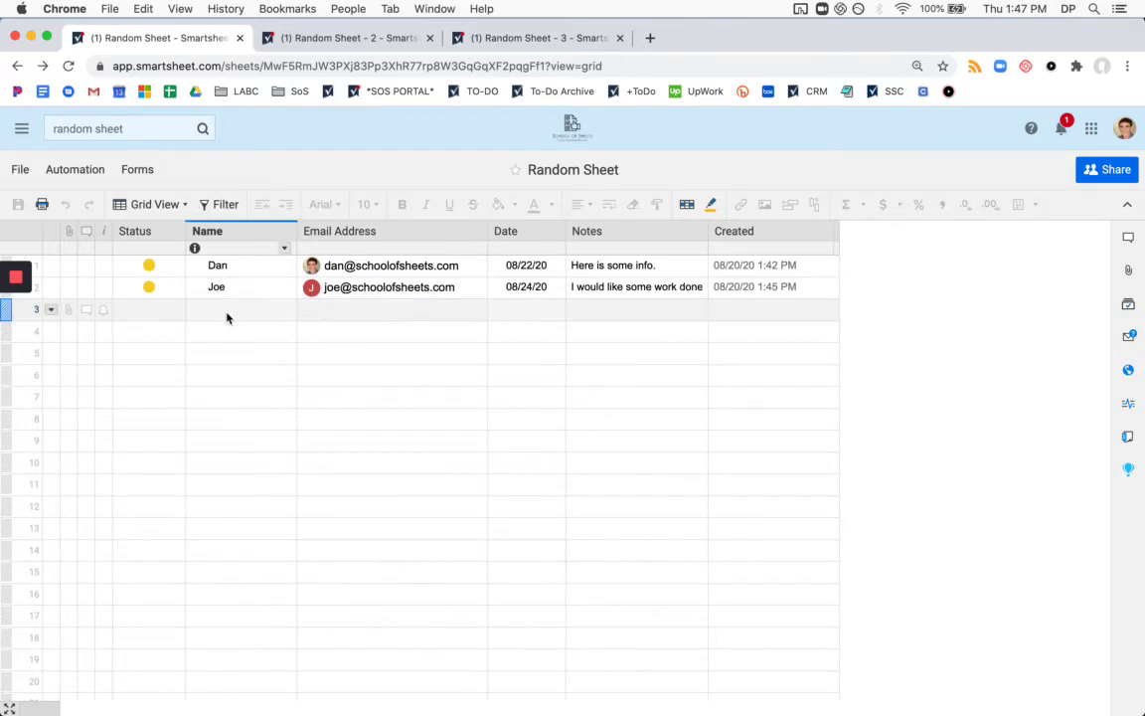
left_click(252, 310)
type("Ba")
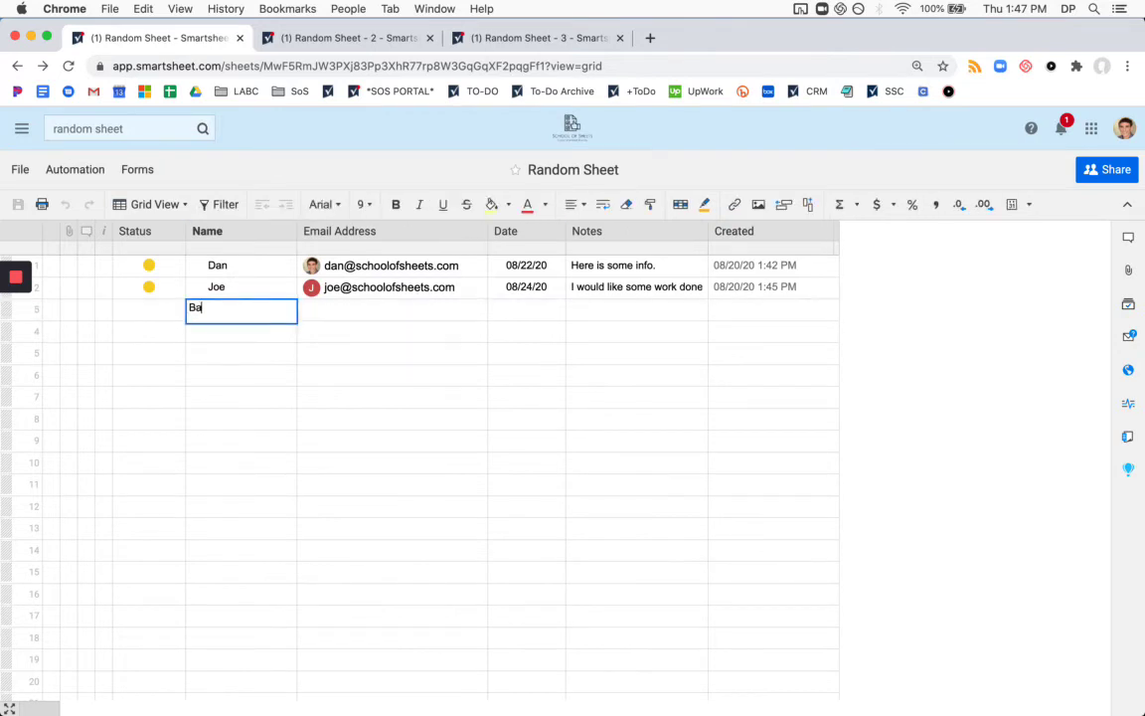
type("d data")
key("Tab")
type("adgnalsdgn")
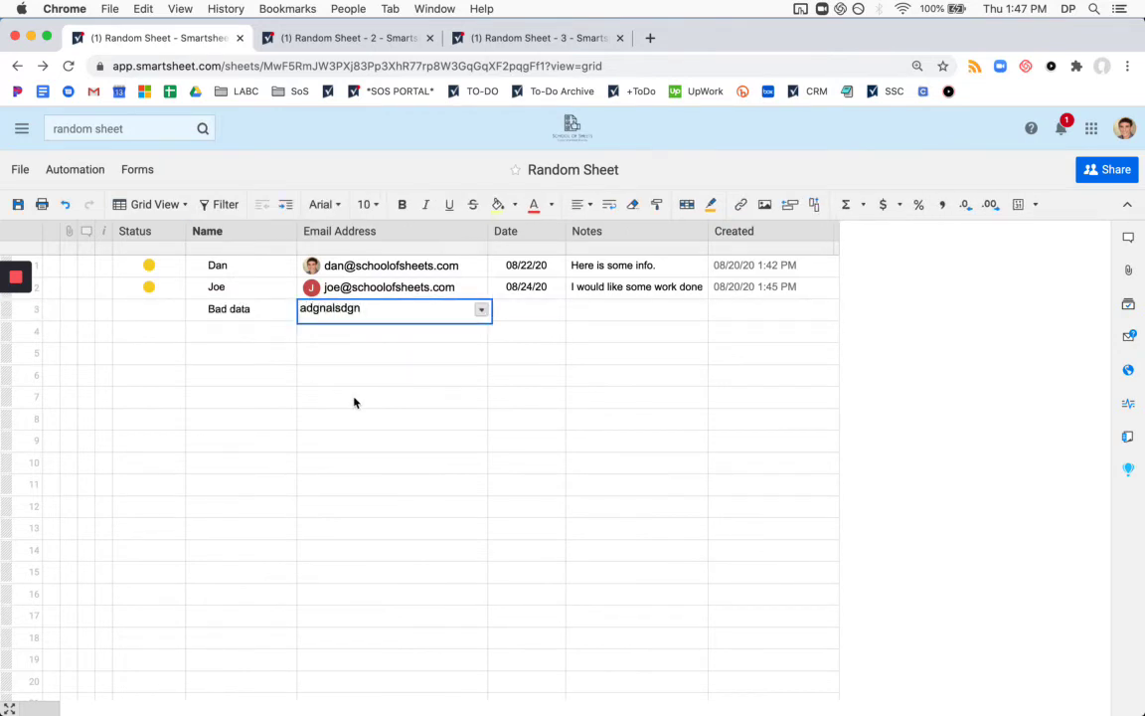
left_click(545, 312)
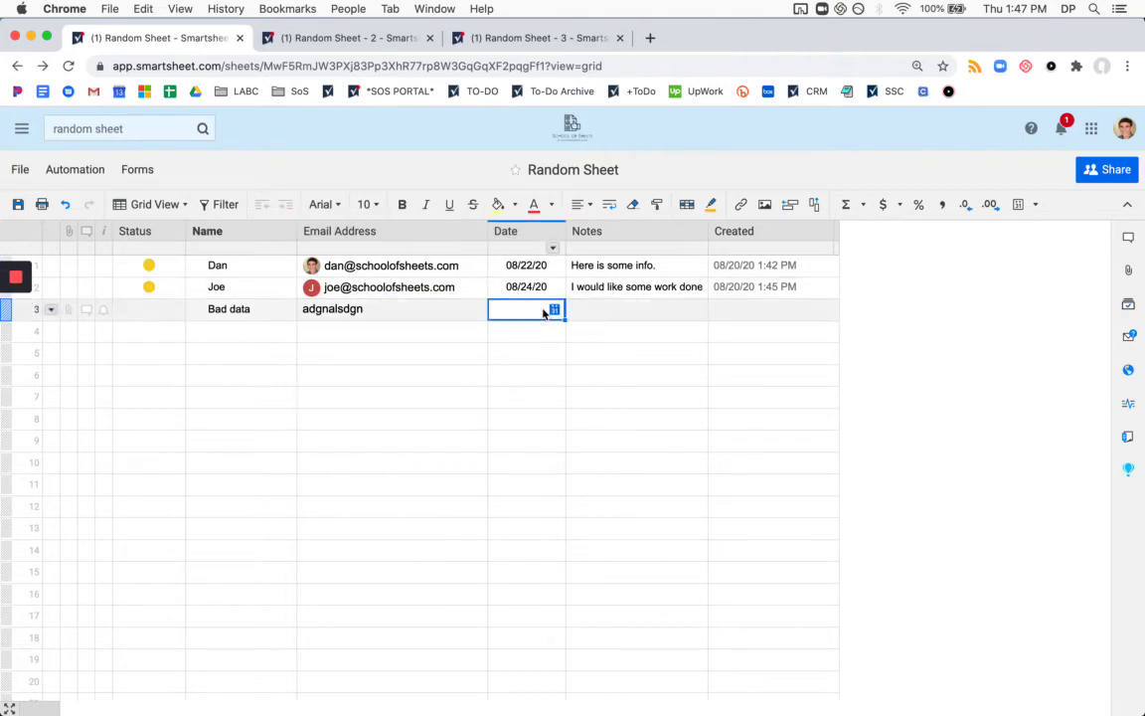
key("t")
key("Return")
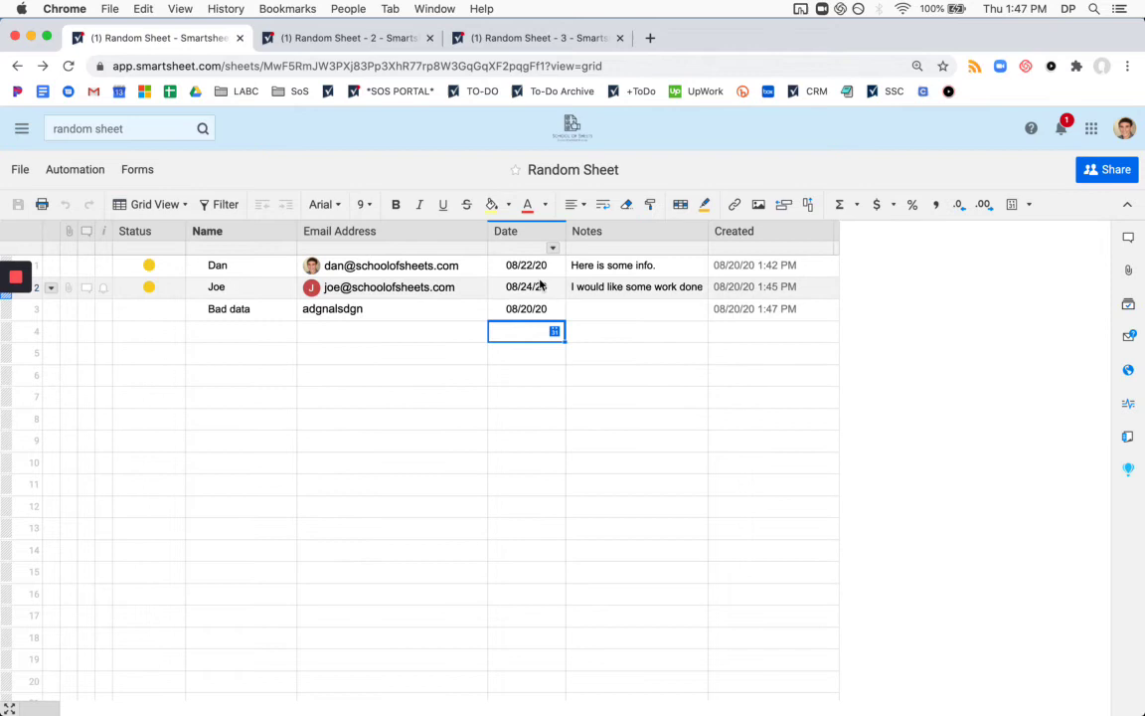
Unhide all columns to verify row 3's Form Entry is unchecked, then hide Form Entry again.
right_click(761, 240)
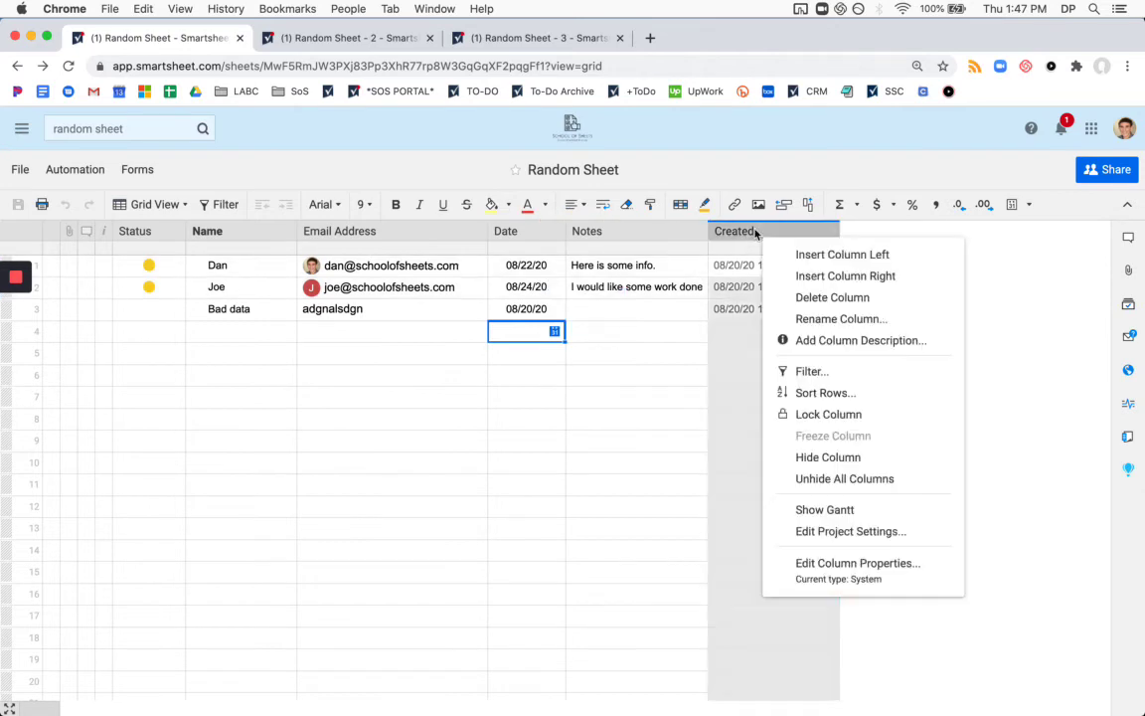
left_click(822, 479)
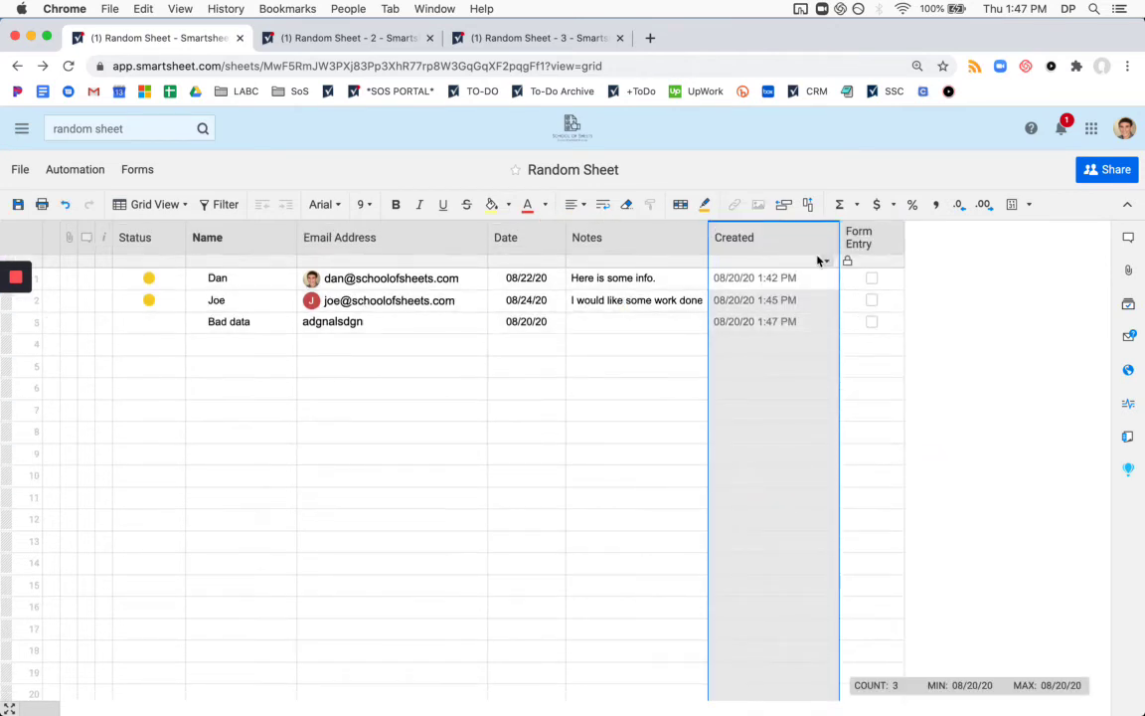
right_click(883, 245)
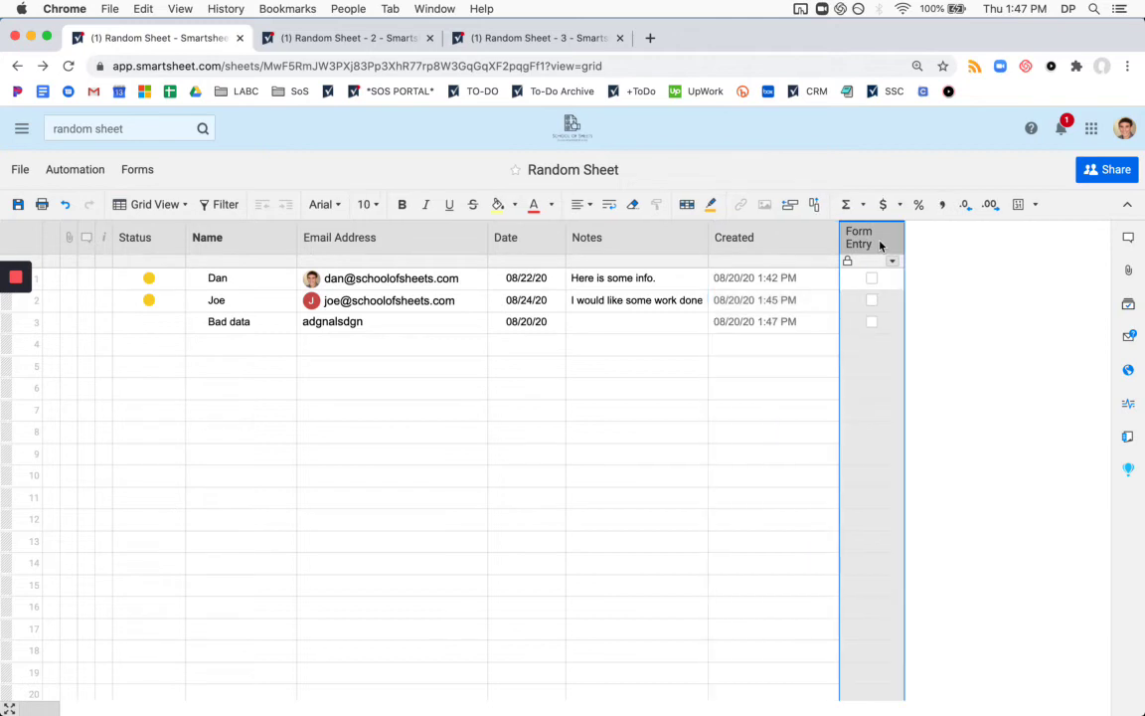
left_click(875, 245)
right_click(887, 246)
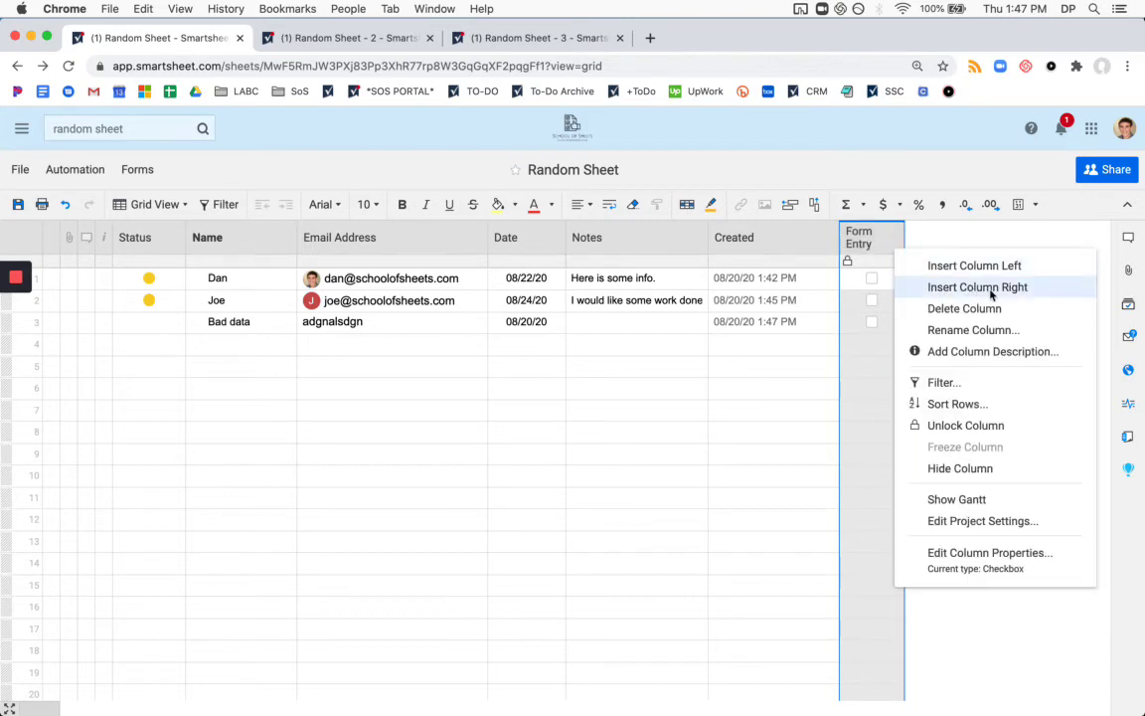
left_click(960, 469)
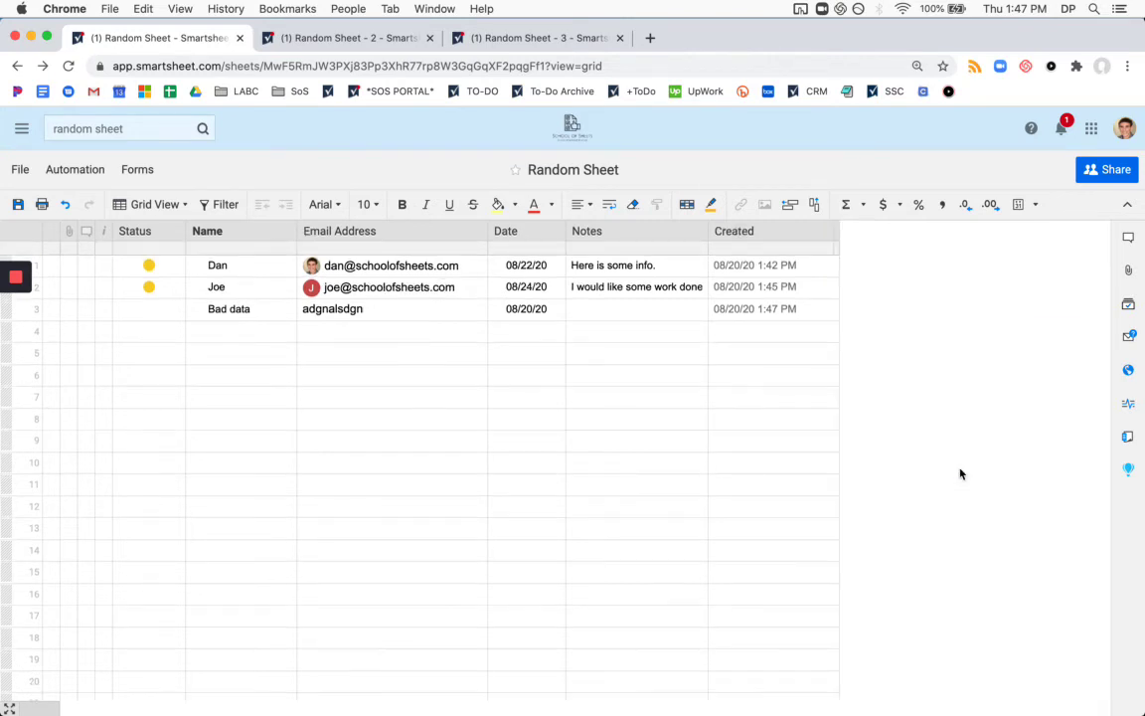
Check the Random Sheet - 2 and - 3 tabs for the 'Bad data' row, then return to Random Sheet.
left_click(366, 37)
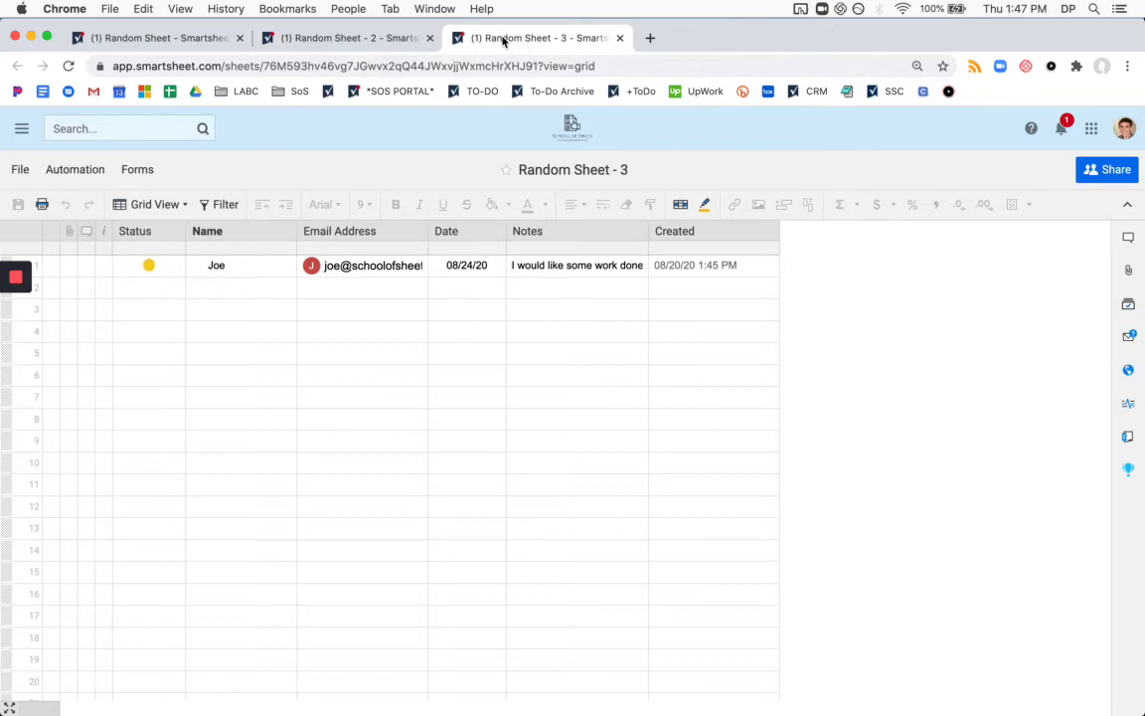
left_click(345, 38)
left_click(187, 39)
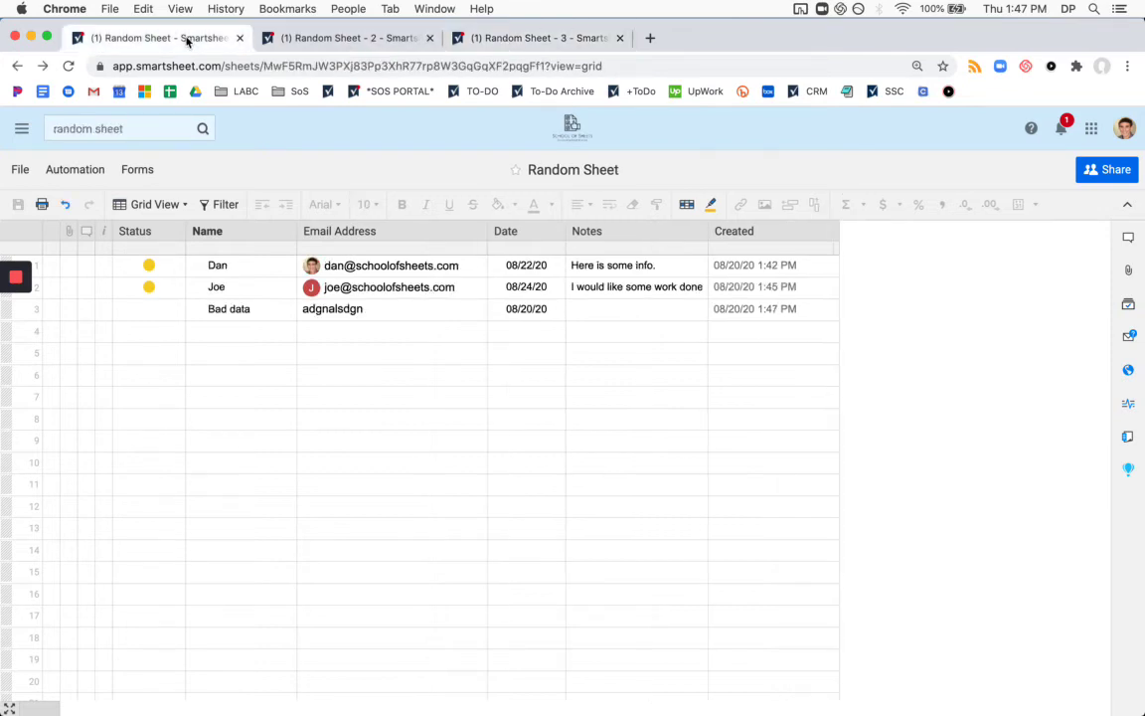
Open Random Sheet's activity log and filter it to Automation actions.
left_click(1129, 405)
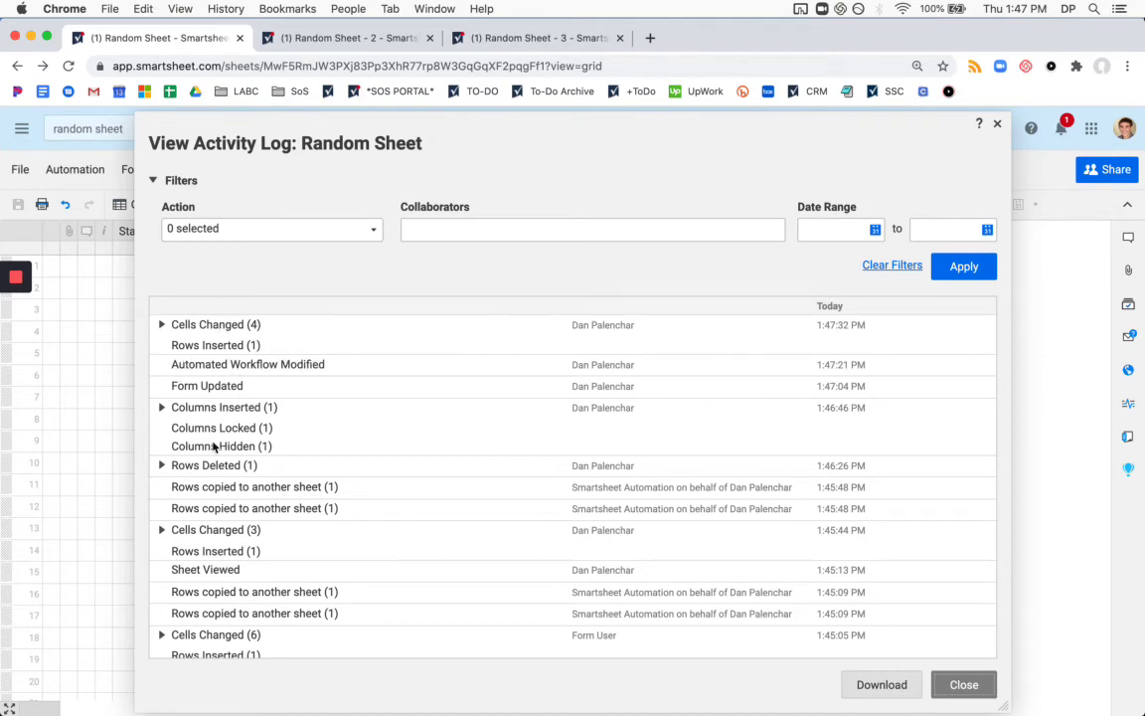
left_click(371, 230)
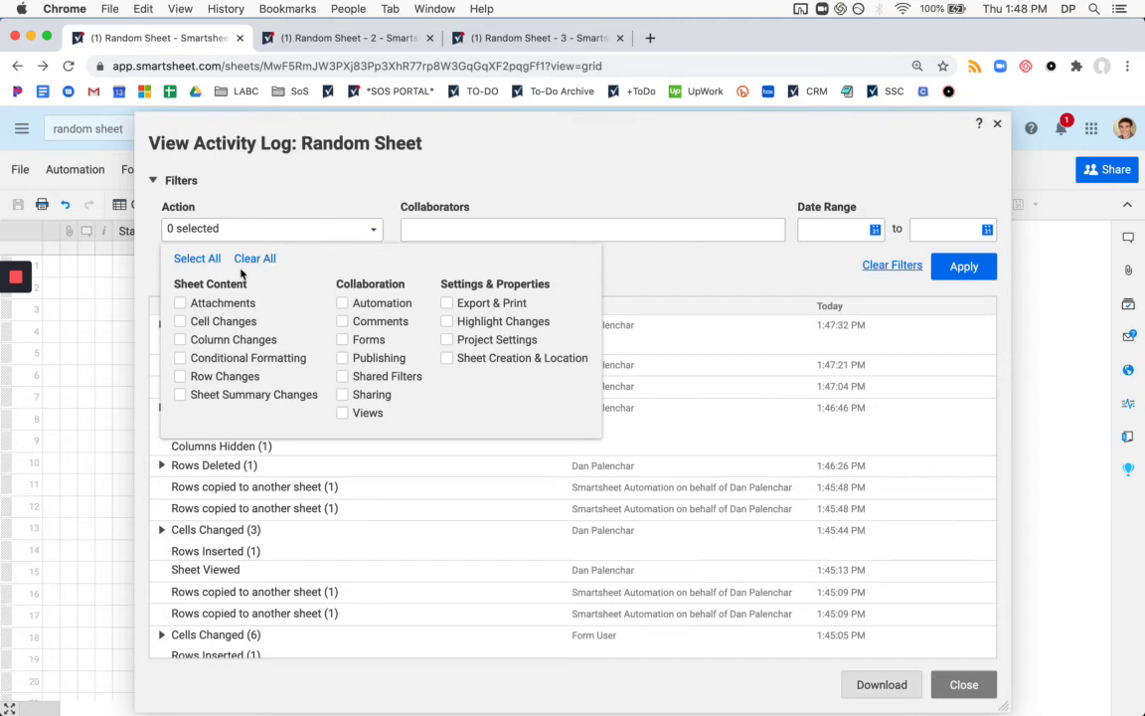
left_click(343, 302)
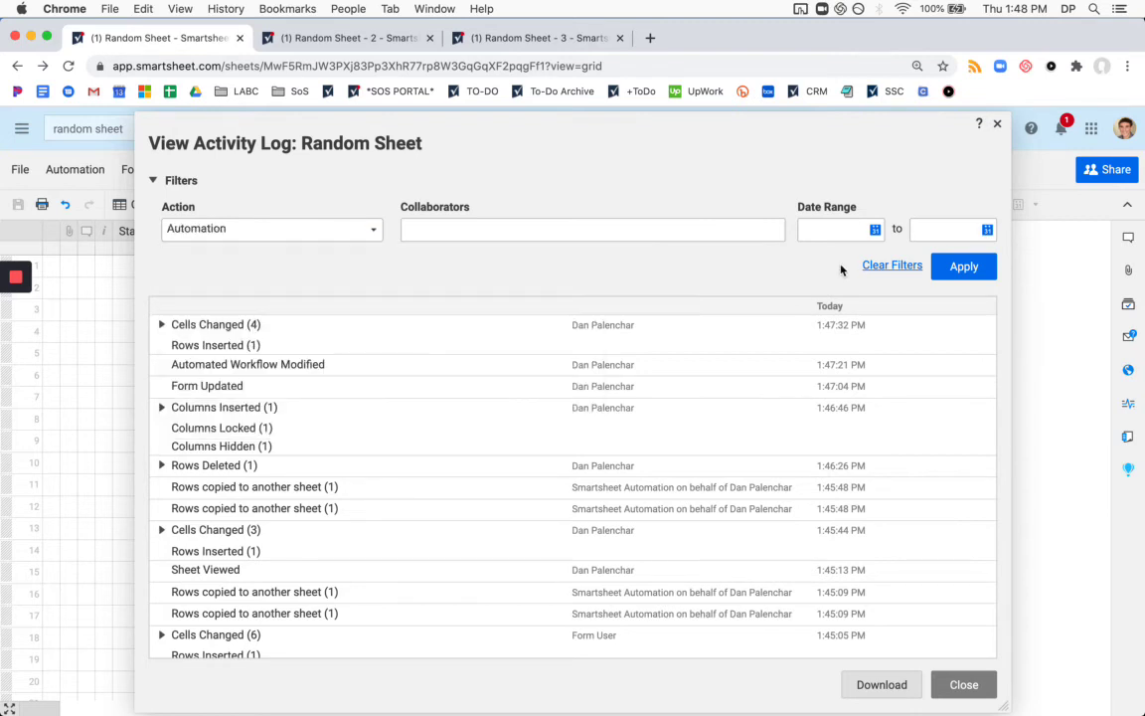
left_click(969, 269)
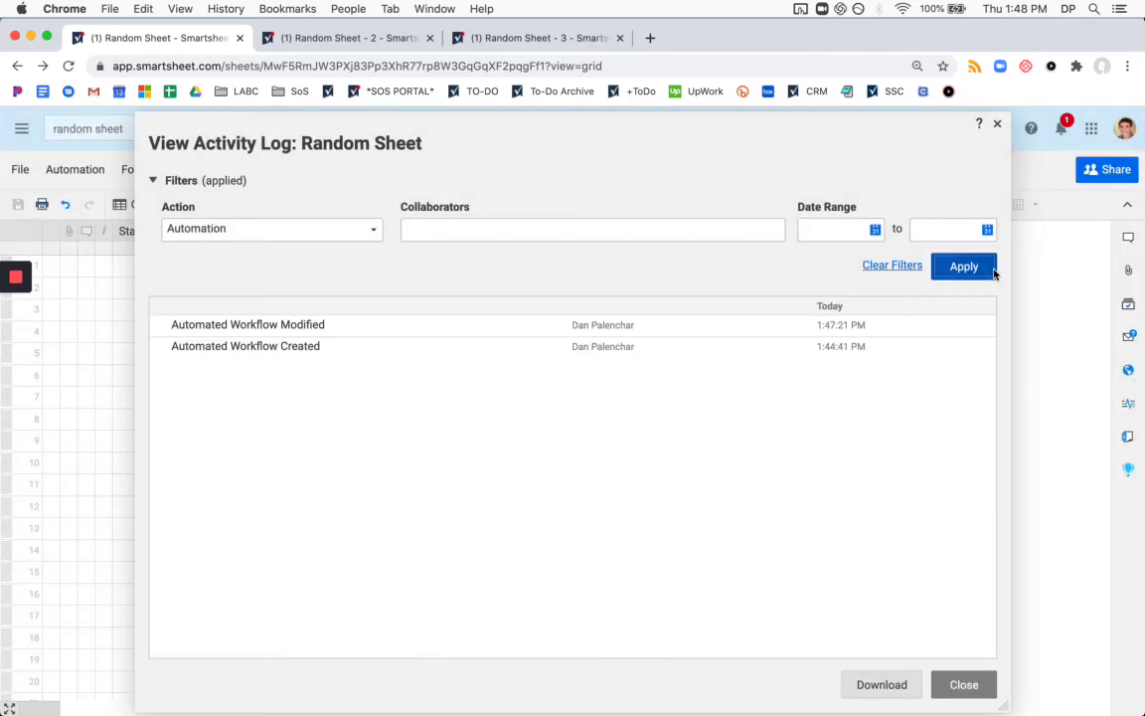
Switch the log filter to Row Changes, review the entries, and close the log.
left_click(375, 235)
left_click(343, 302)
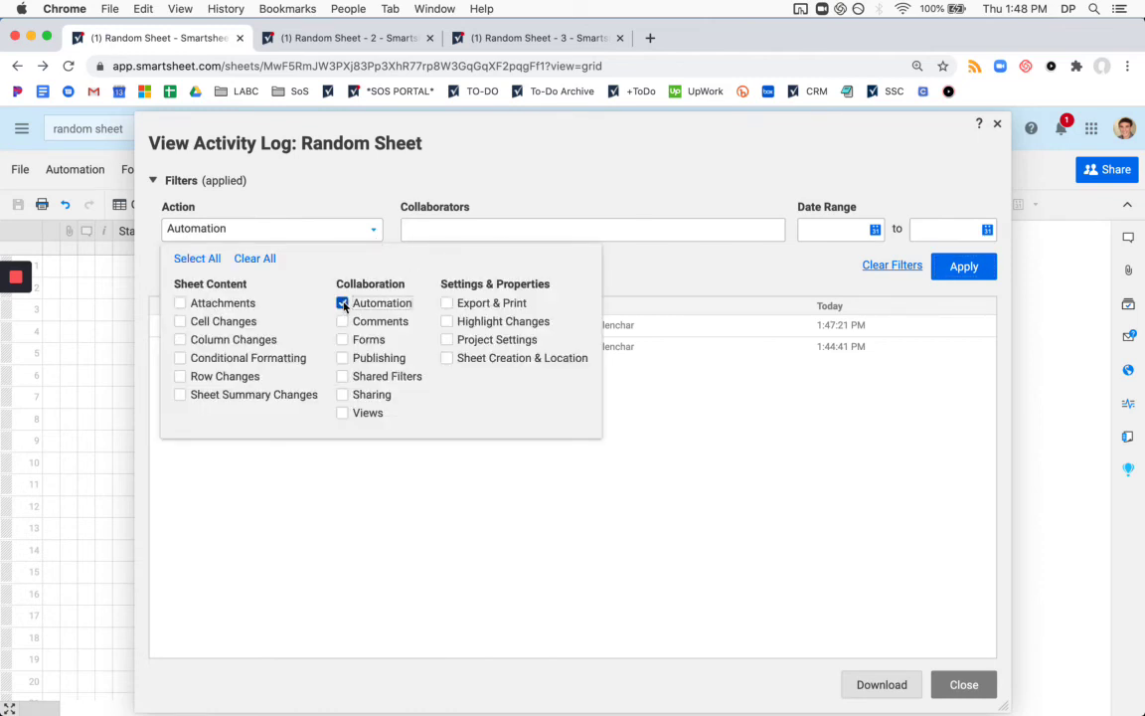
left_click(194, 377)
left_click(964, 267)
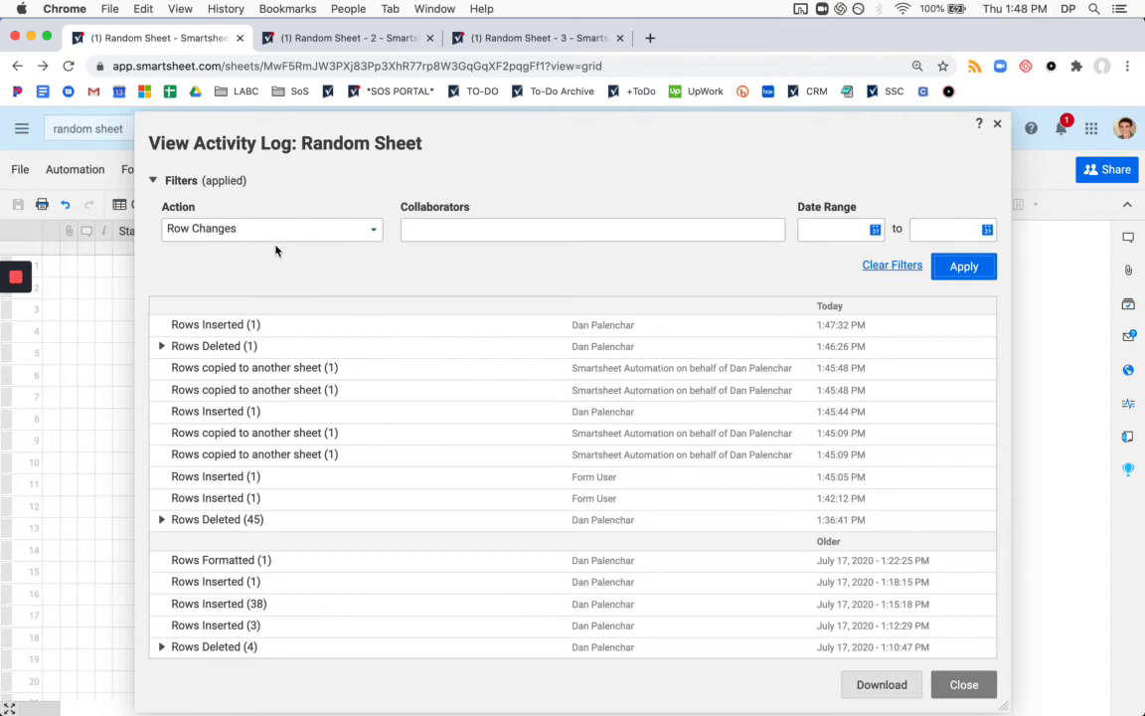
scroll(399, 329, "down", 1)
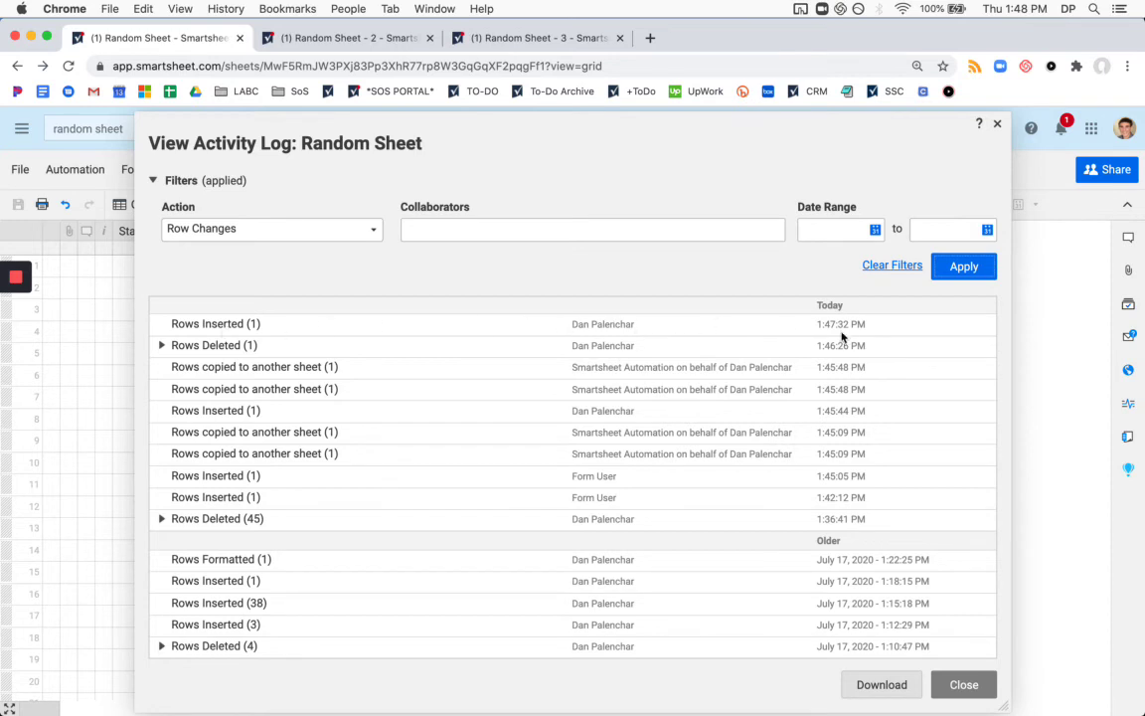
left_click(997, 123)
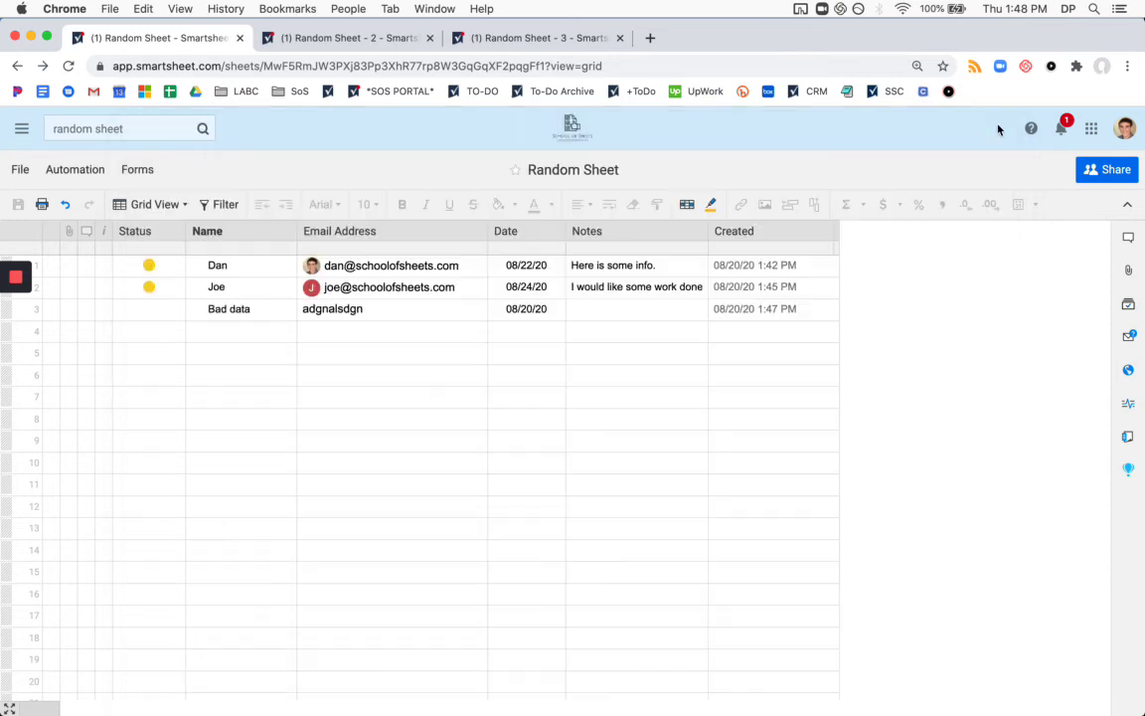
Open the Customer Quote Form from the sheet's Forms list.
left_click(146, 175)
left_click(164, 197)
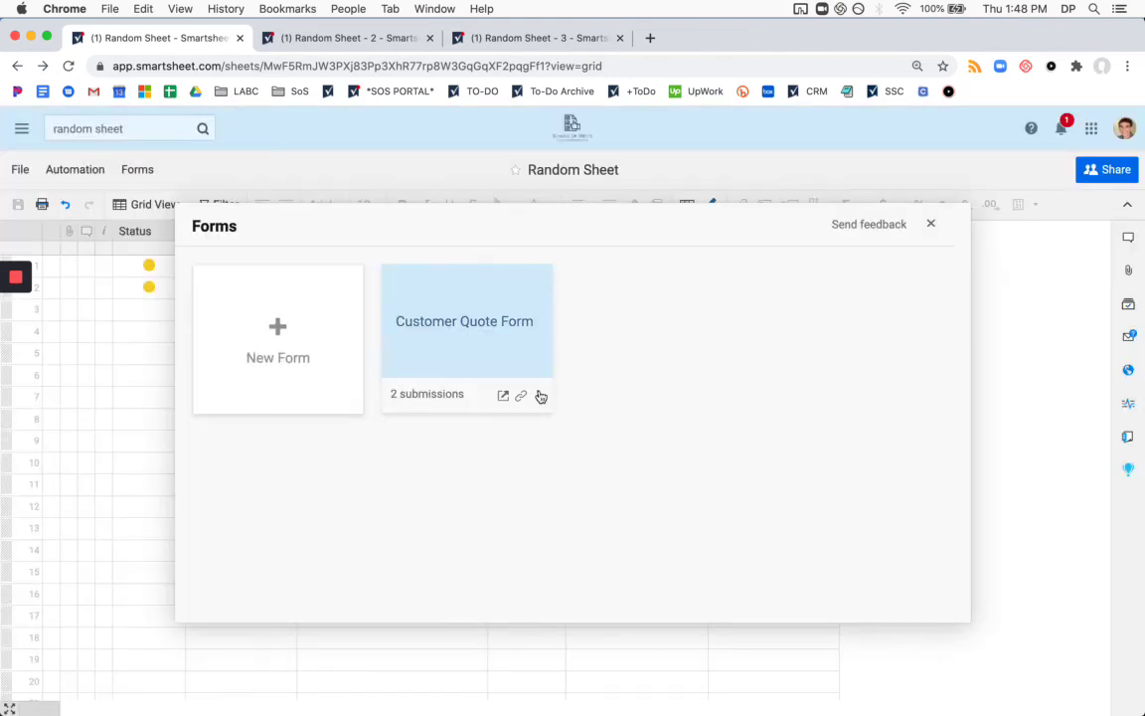
left_click(508, 400)
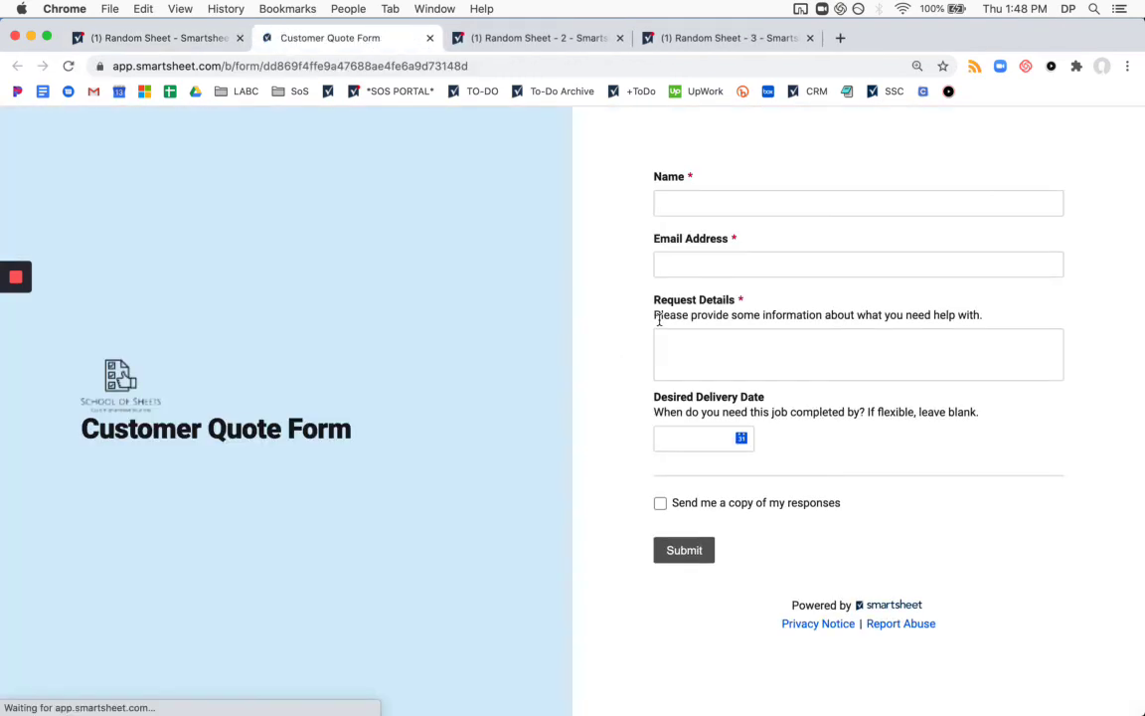
Fill in the submitter's name, e-mail address and request details 'Hello!', then submit.
left_click(756, 197)
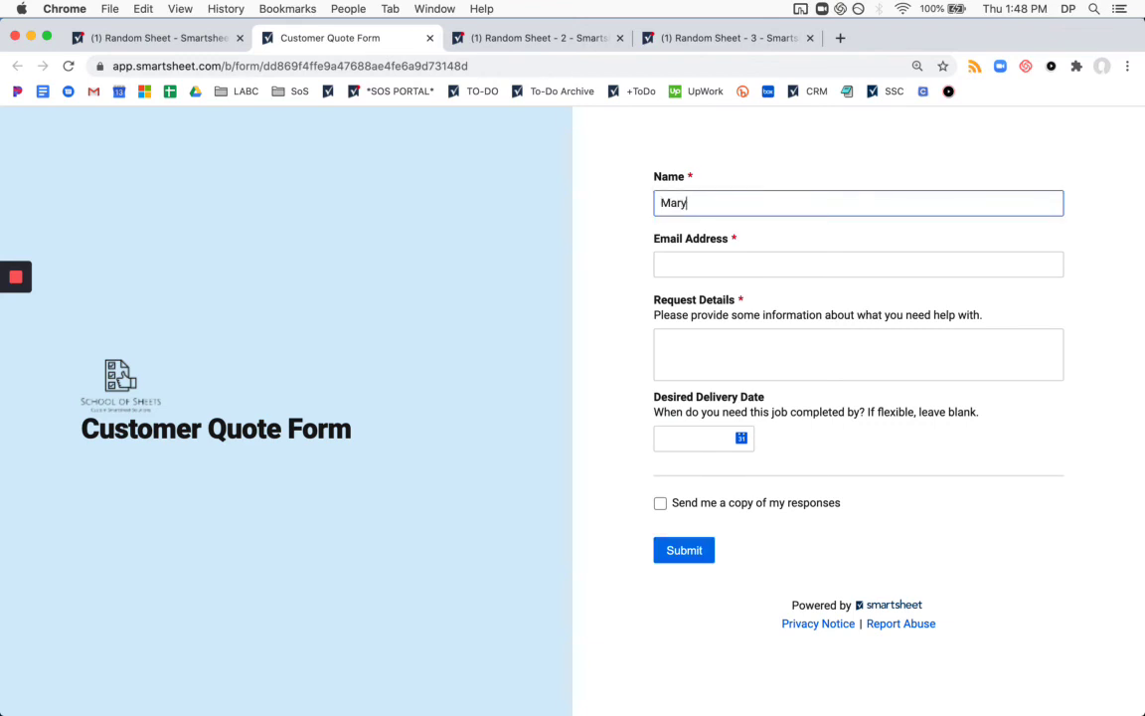
key("Tab")
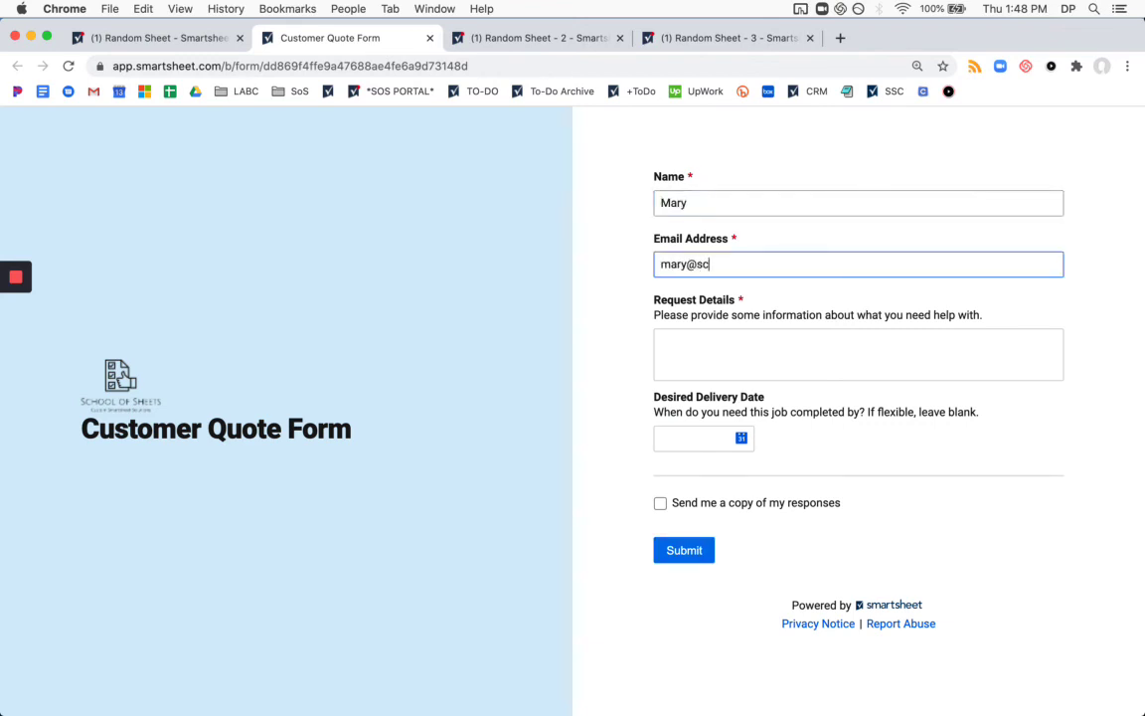
key("Tab")
type("Hello!")
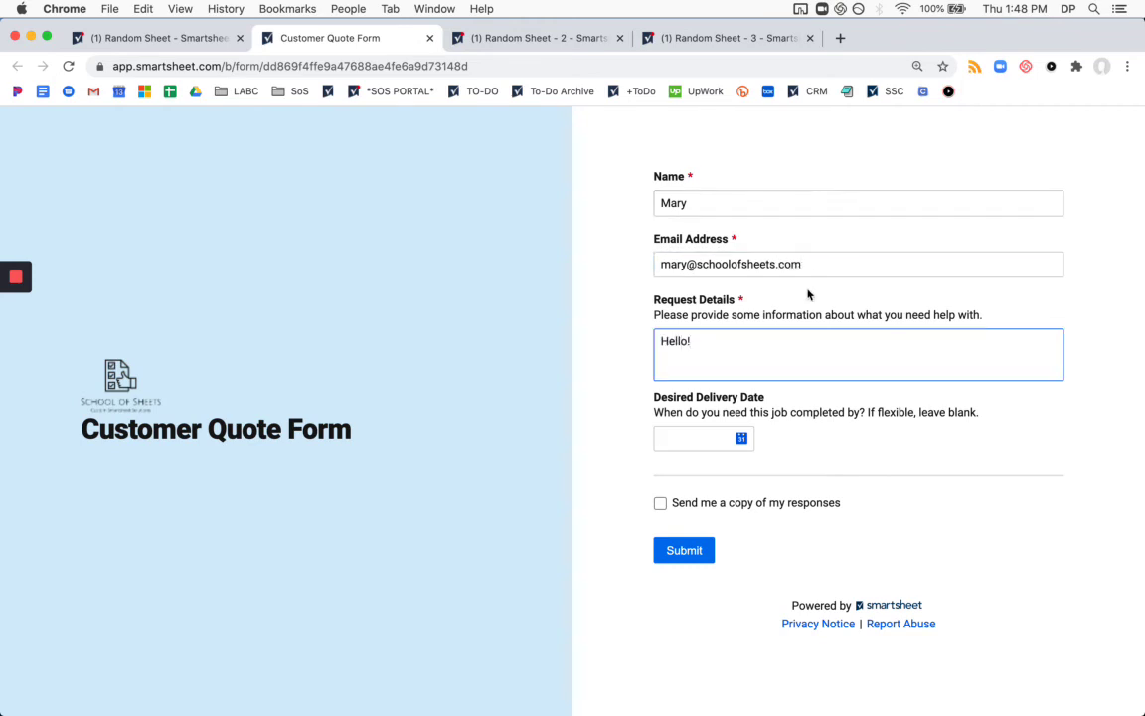
left_click(698, 558)
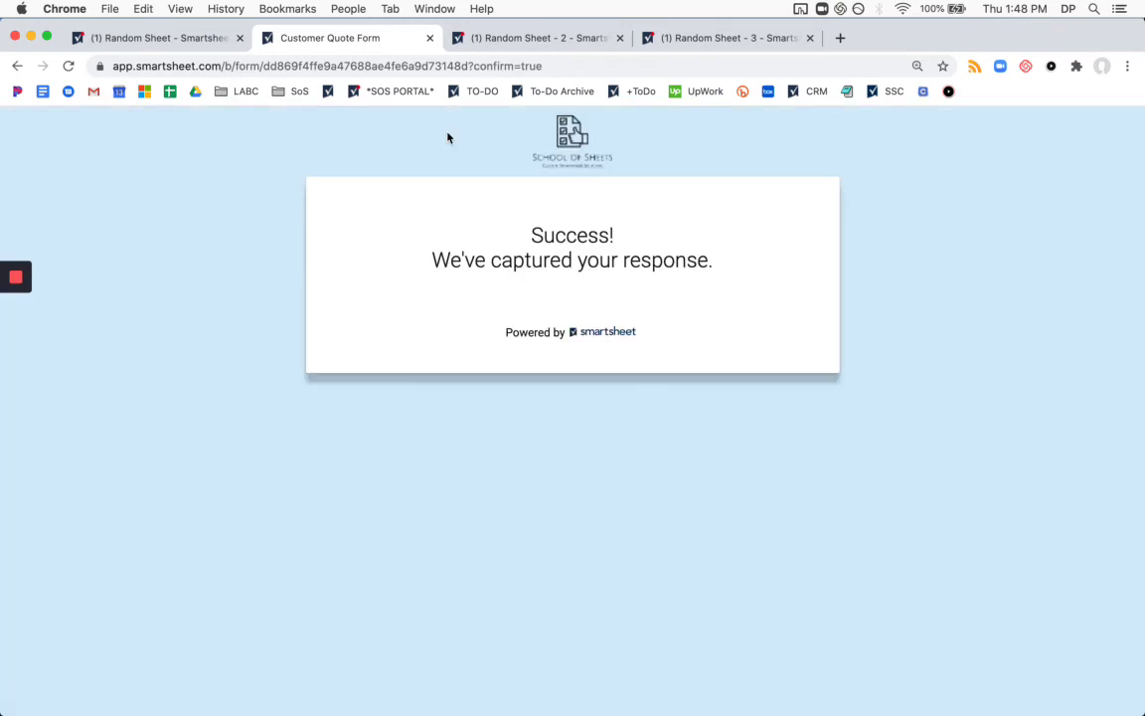
Refresh Random Sheet, confirm the new 'Hello!' row has Form Entry checked, then re-hide Form Entry.
left_click(429, 39)
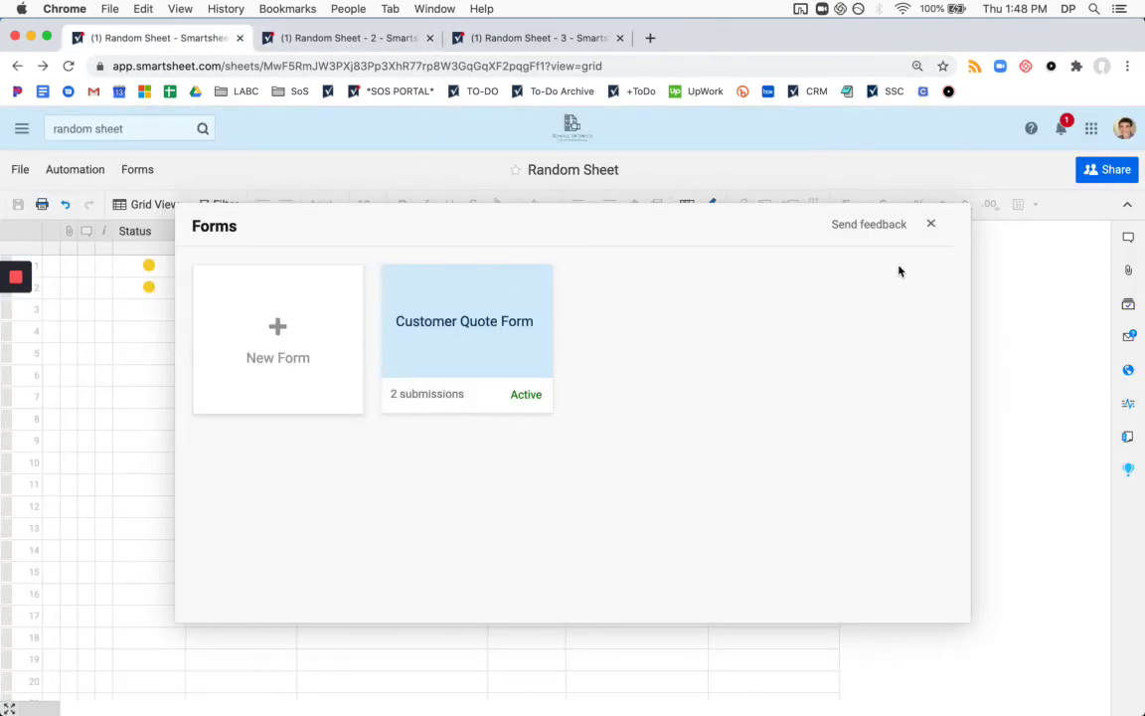
left_click(933, 227)
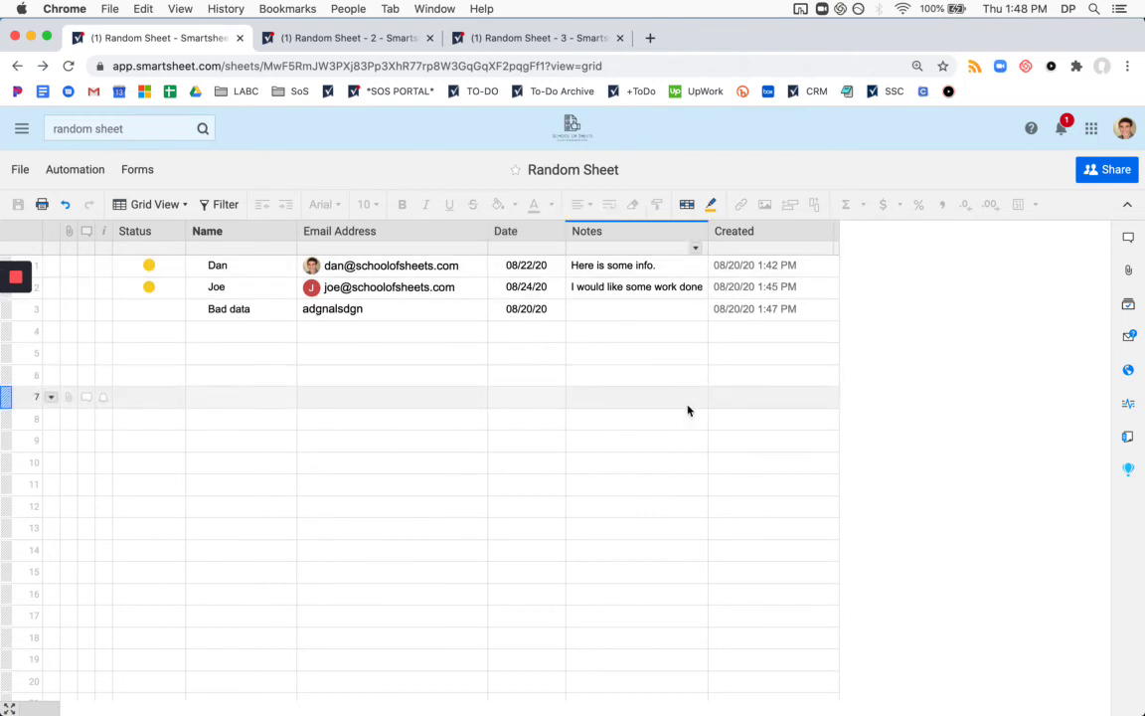
left_click(724, 120)
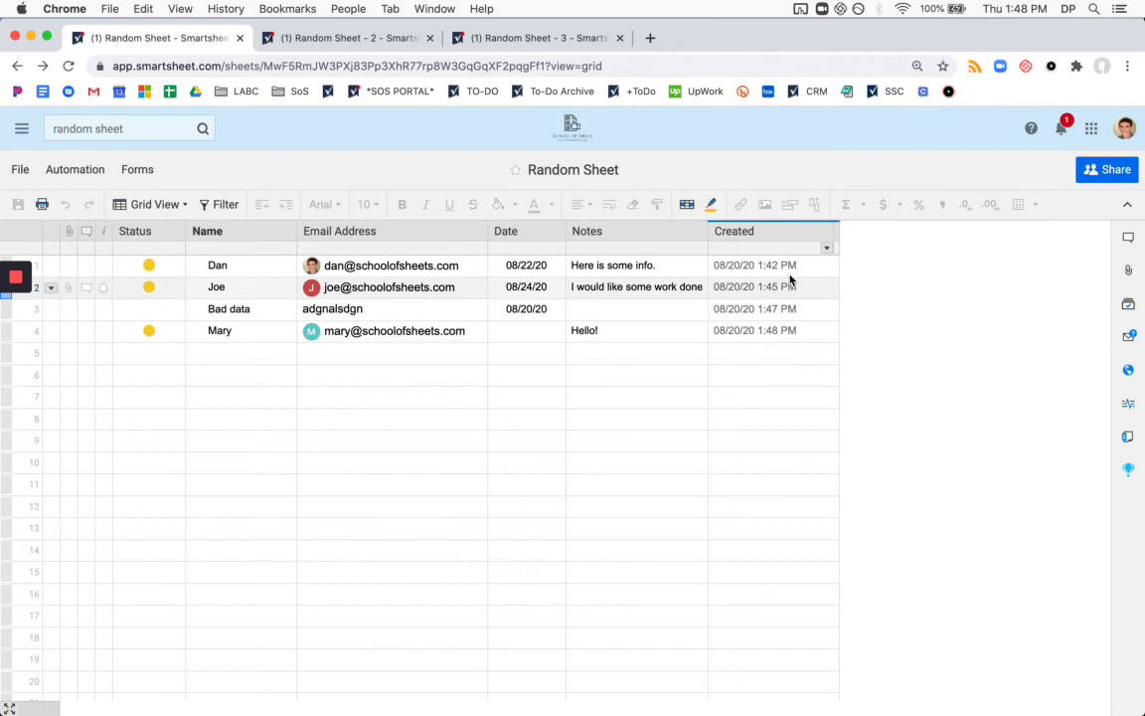
right_click(770, 245)
left_click(871, 488)
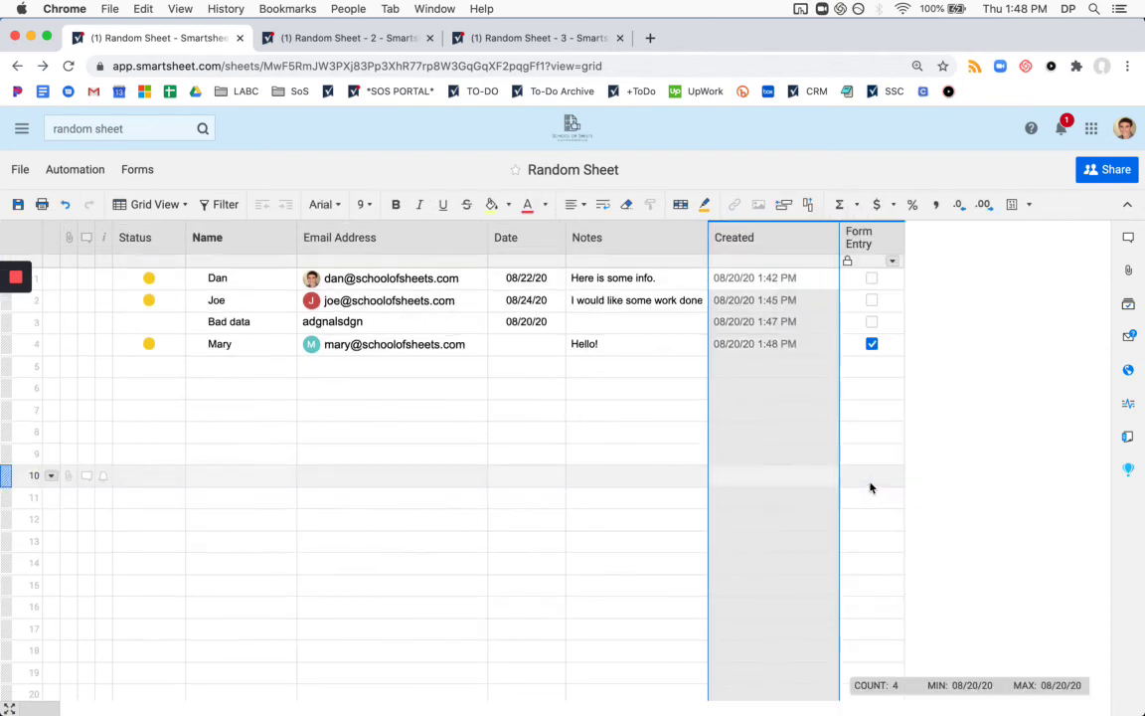
left_click(857, 347)
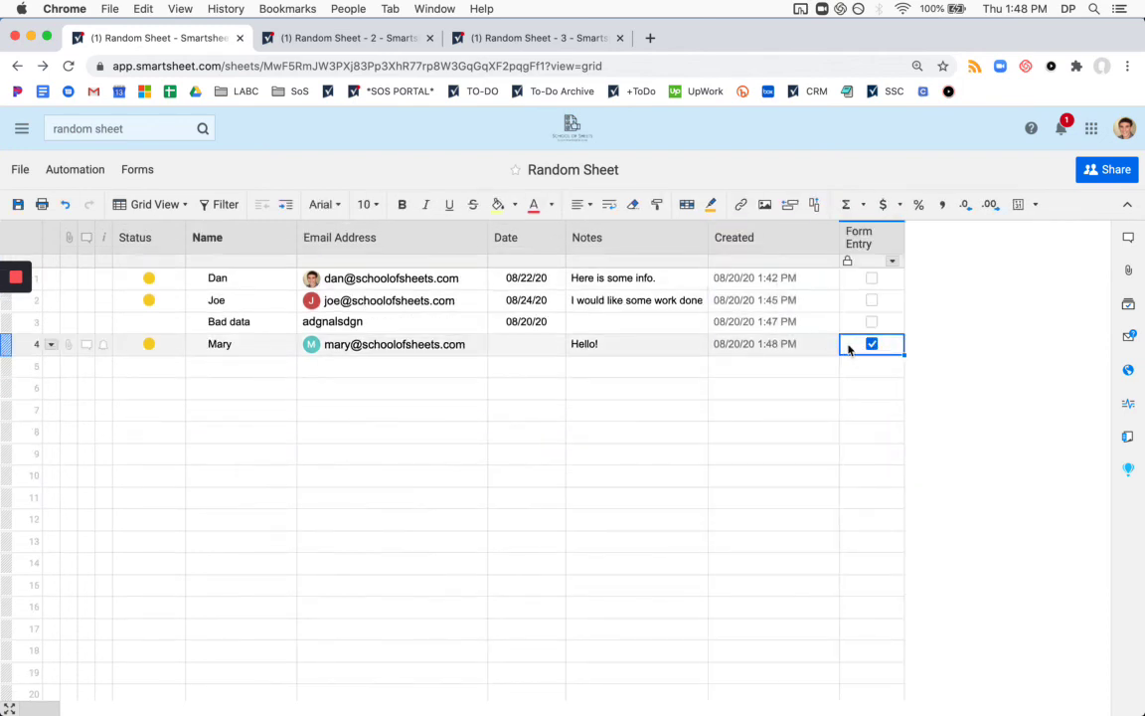
right_click(872, 251)
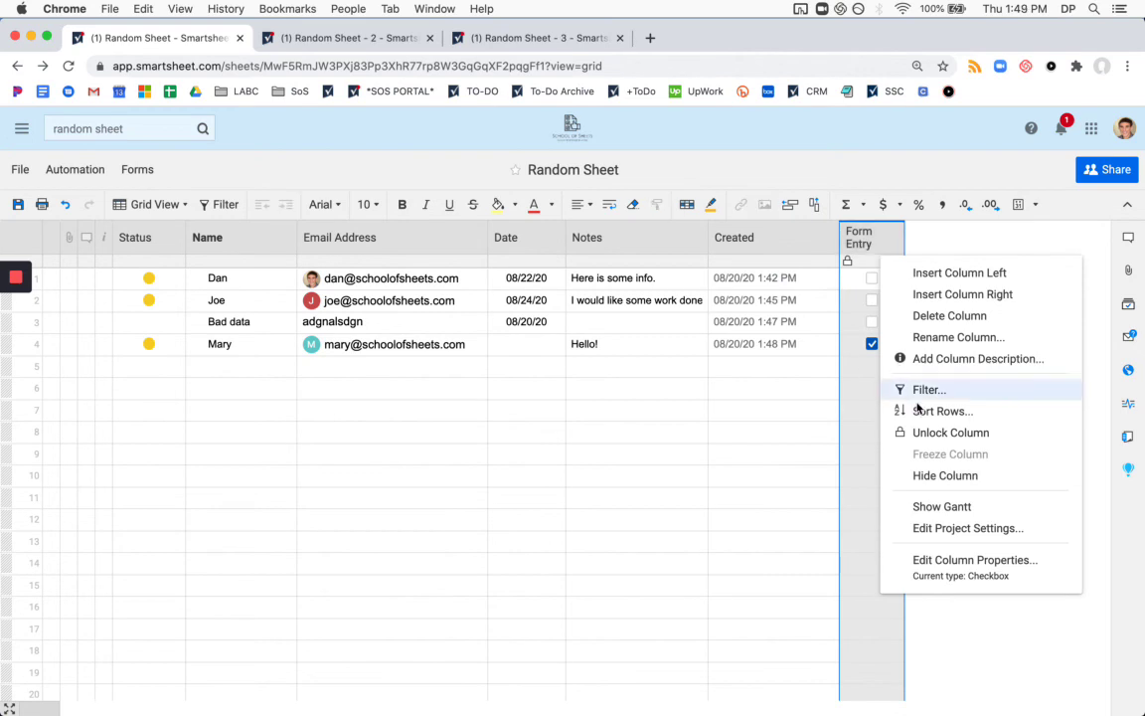
left_click(923, 474)
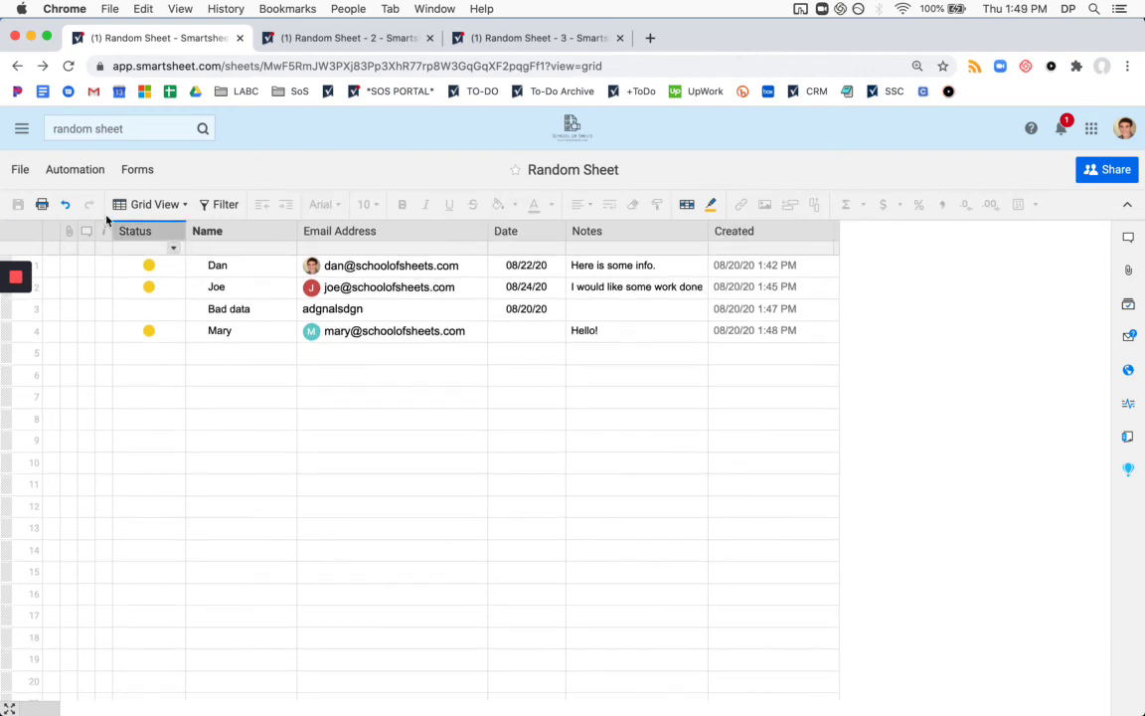
Refresh Random Sheet - 2 and - 3 to confirm the 'Hello!' row was copied to both.
left_click(332, 38)
left_click(730, 124)
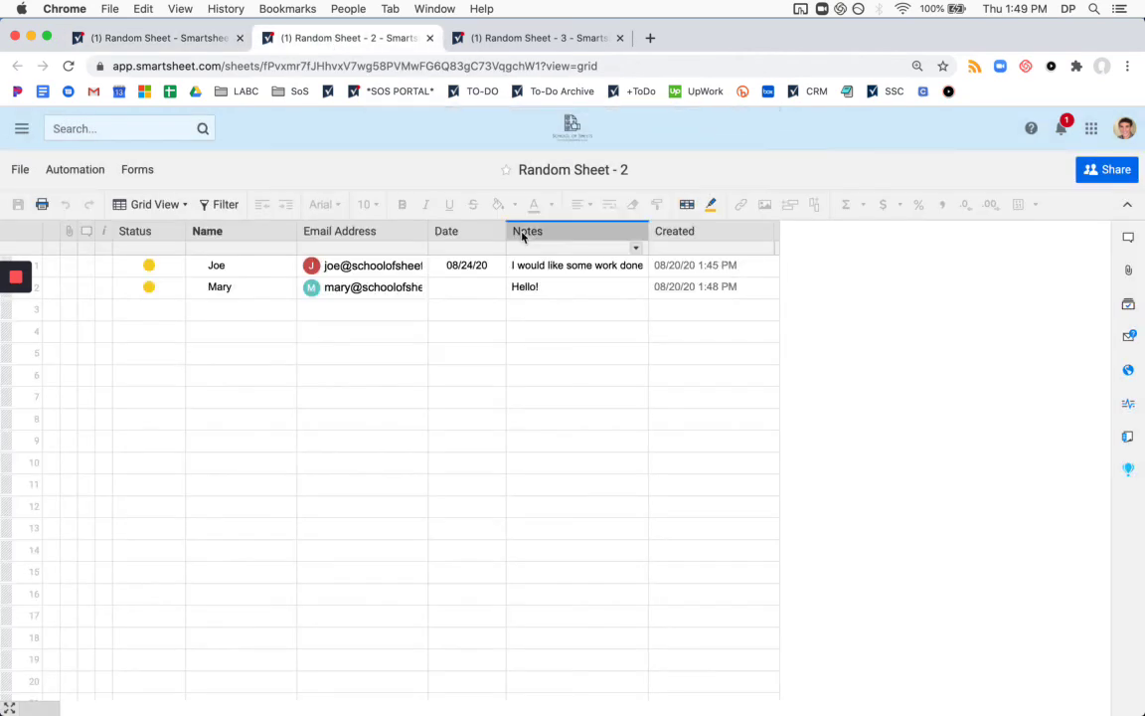
left_click(509, 38)
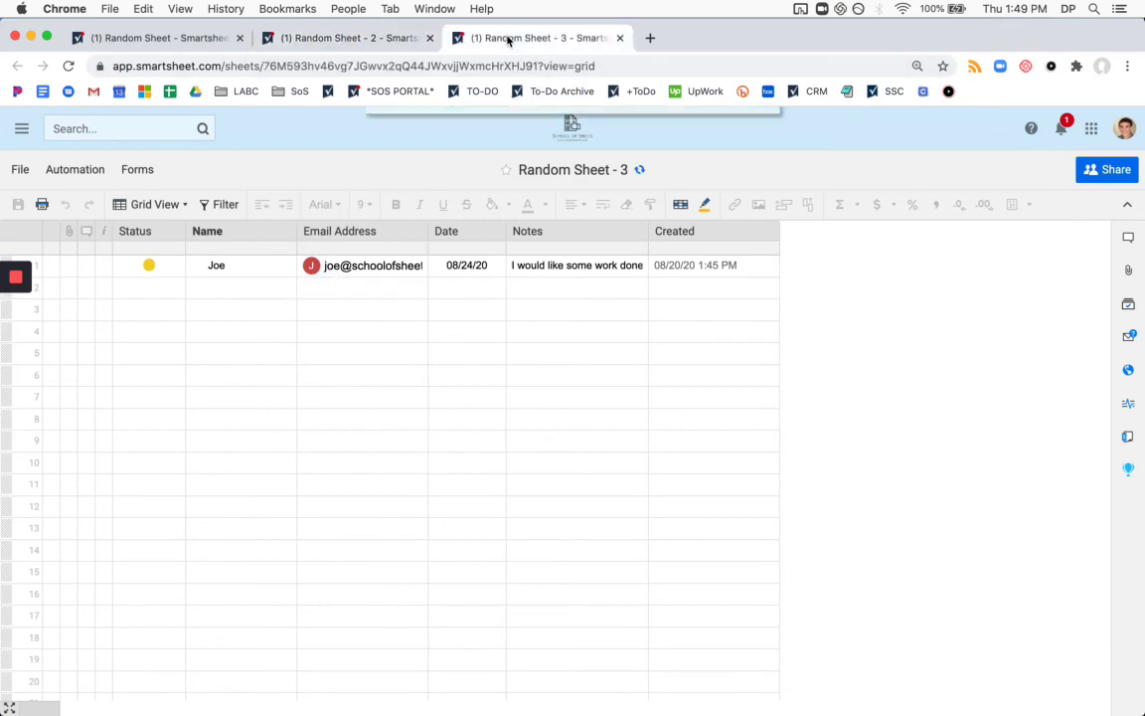
left_click(727, 123)
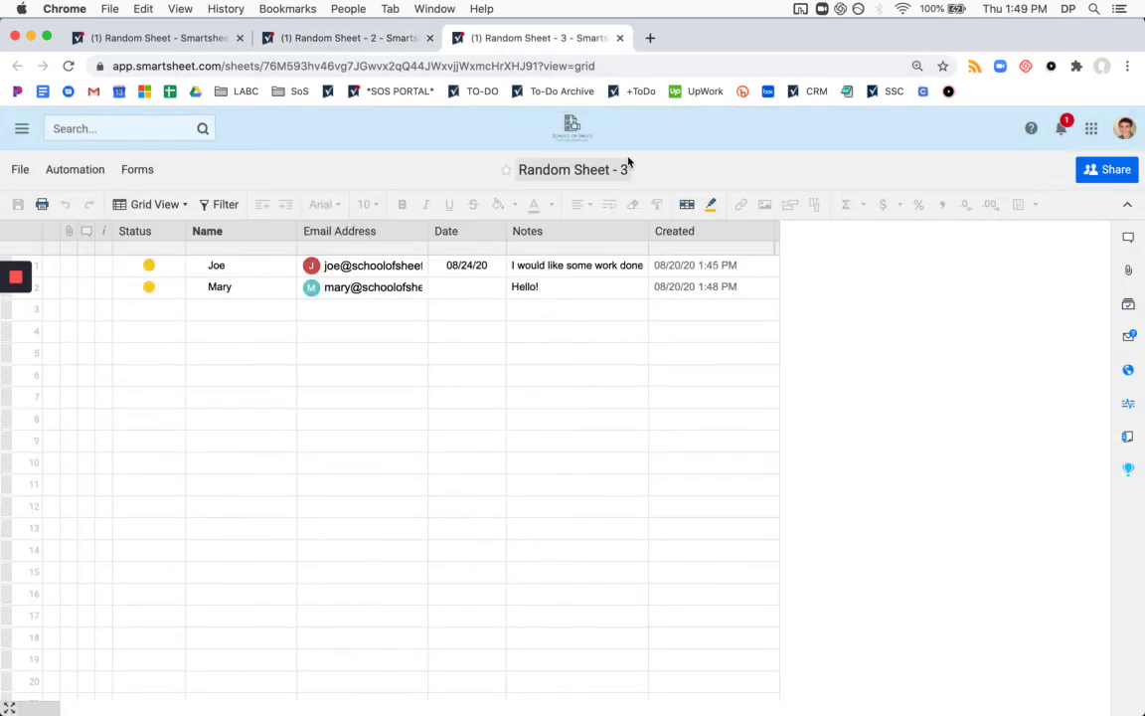
left_click(372, 40)
left_click(211, 38)
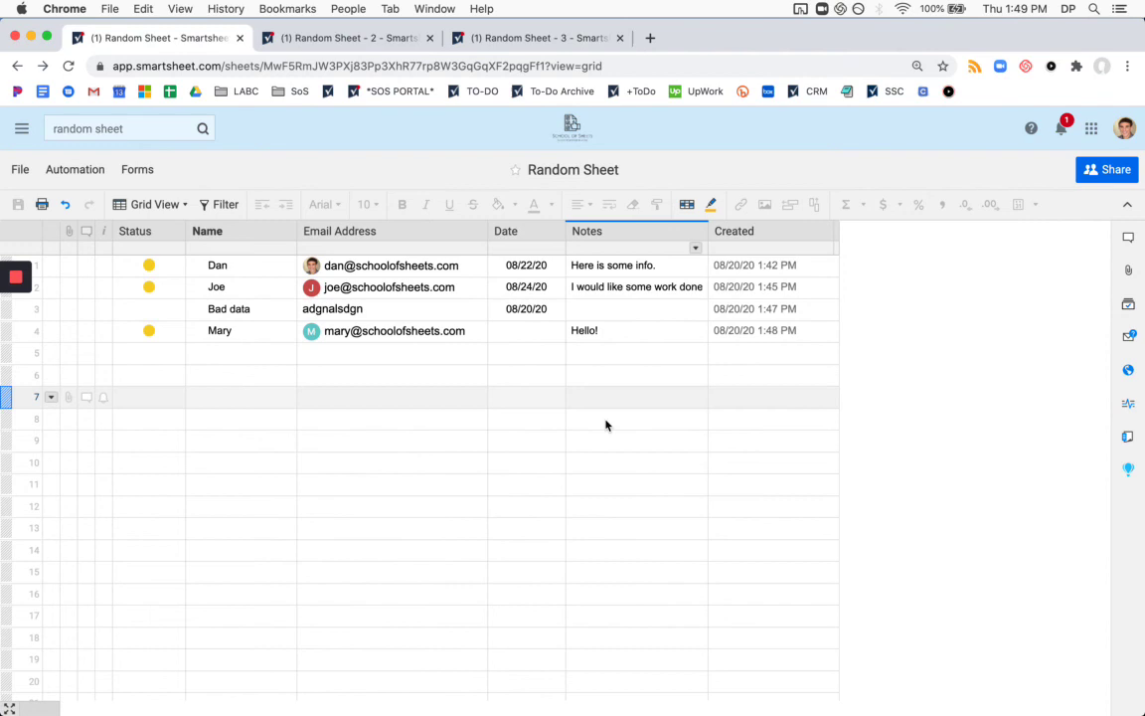